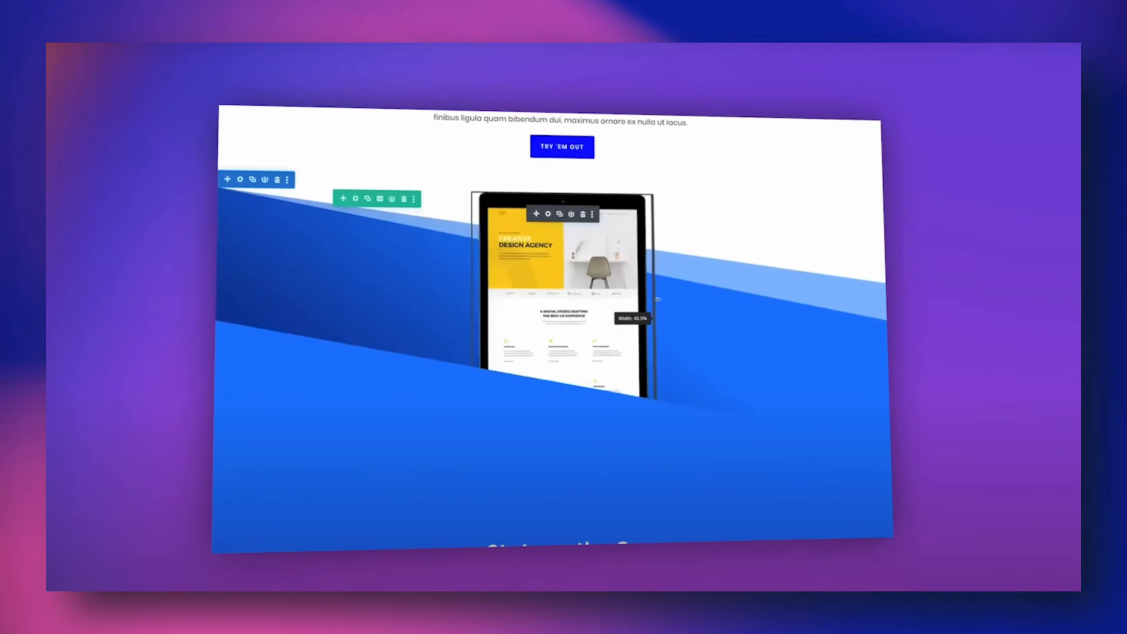
{"action": "left_click_drag", "start_coordinate": [634, 317], "coordinate": [683, 357]}
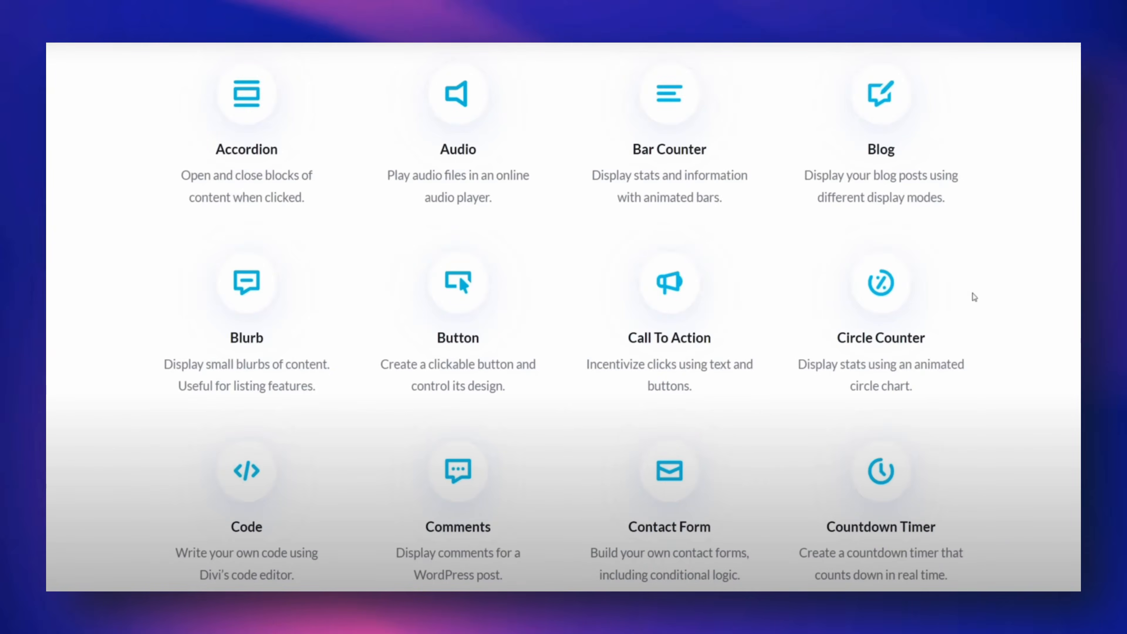
{"action": "mouse_move", "coordinate": [839, 288]}
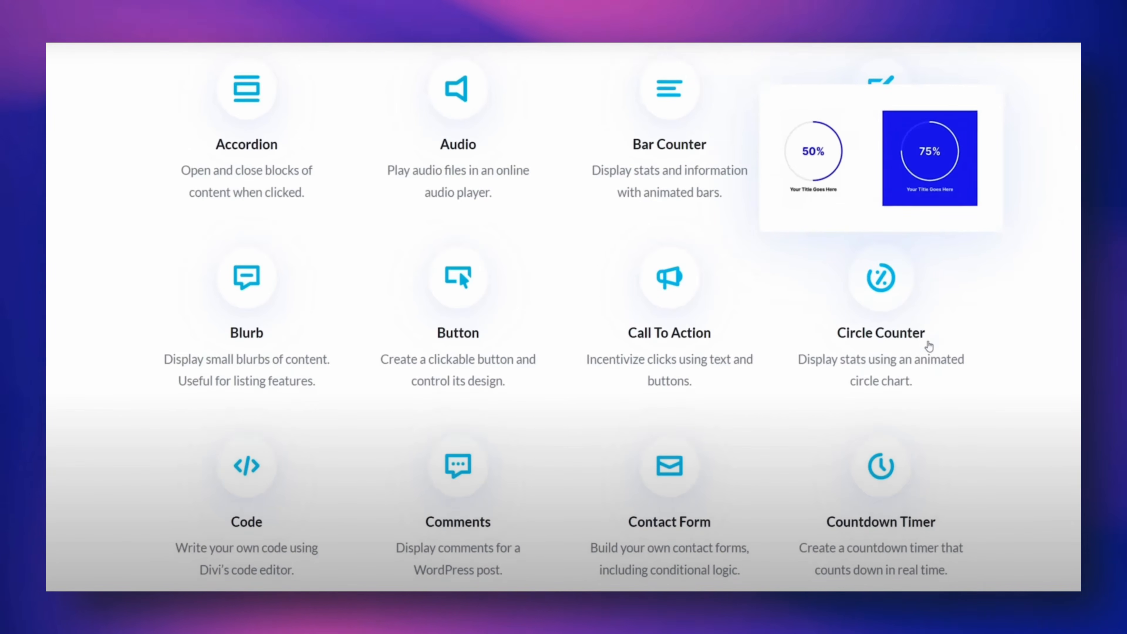
{"action": "scroll", "coordinate": [929, 312], "scroll_direction": "down", "scroll_amount": 10}
{"action": "scroll", "coordinate": [965, 360], "scroll_direction": "down", "scroll_amount": 5}
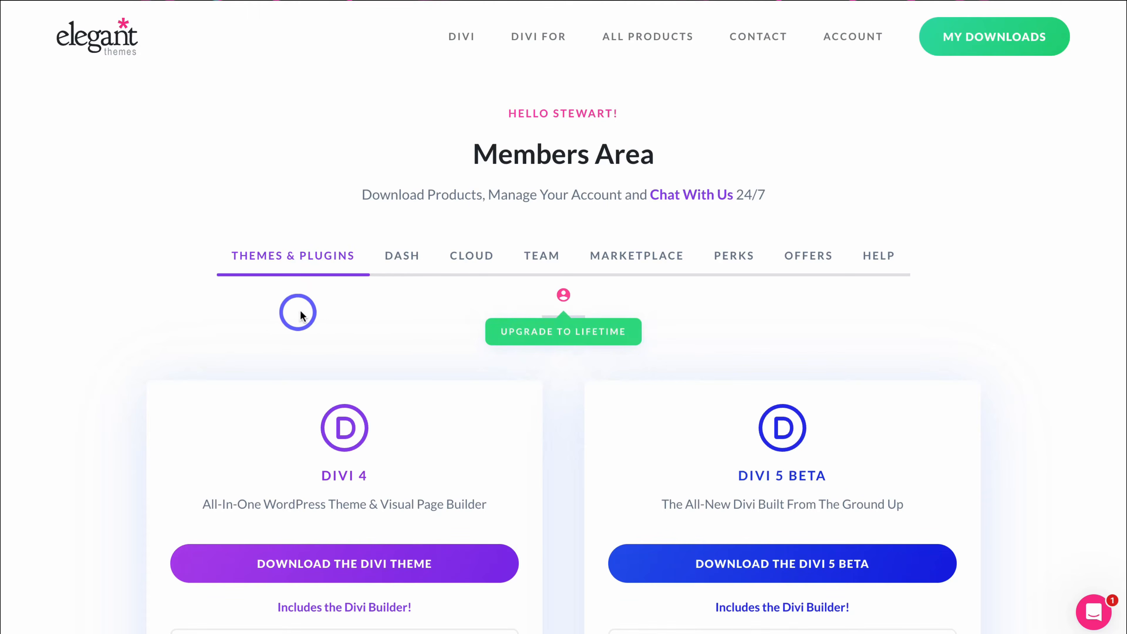
Review the Divi 4, Divi 5 Beta, Extra and Divi Builder plugin downloads in the Elegant Themes members area
{"action": "scroll", "coordinate": [562, 462], "scroll_direction": "down", "scroll_amount": 5}
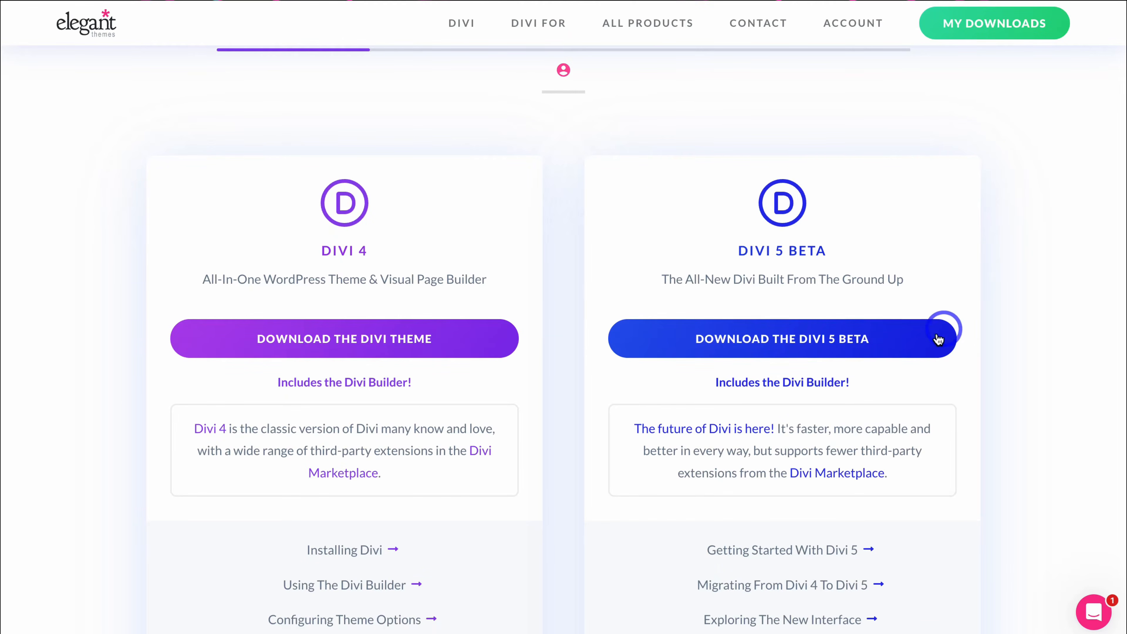
{"action": "scroll", "coordinate": [1010, 339], "scroll_direction": "down", "scroll_amount": 1}
{"action": "scroll", "coordinate": [1008, 338], "scroll_direction": "down", "scroll_amount": 12}
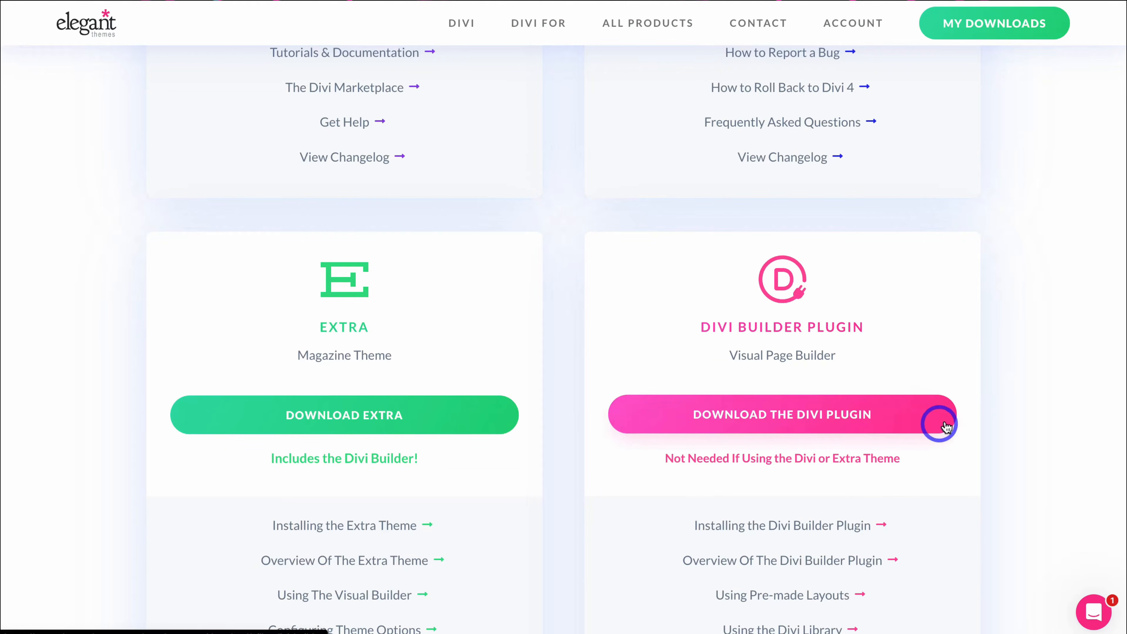
{"action": "scroll", "coordinate": [990, 422], "scroll_direction": "up", "scroll_amount": 10}
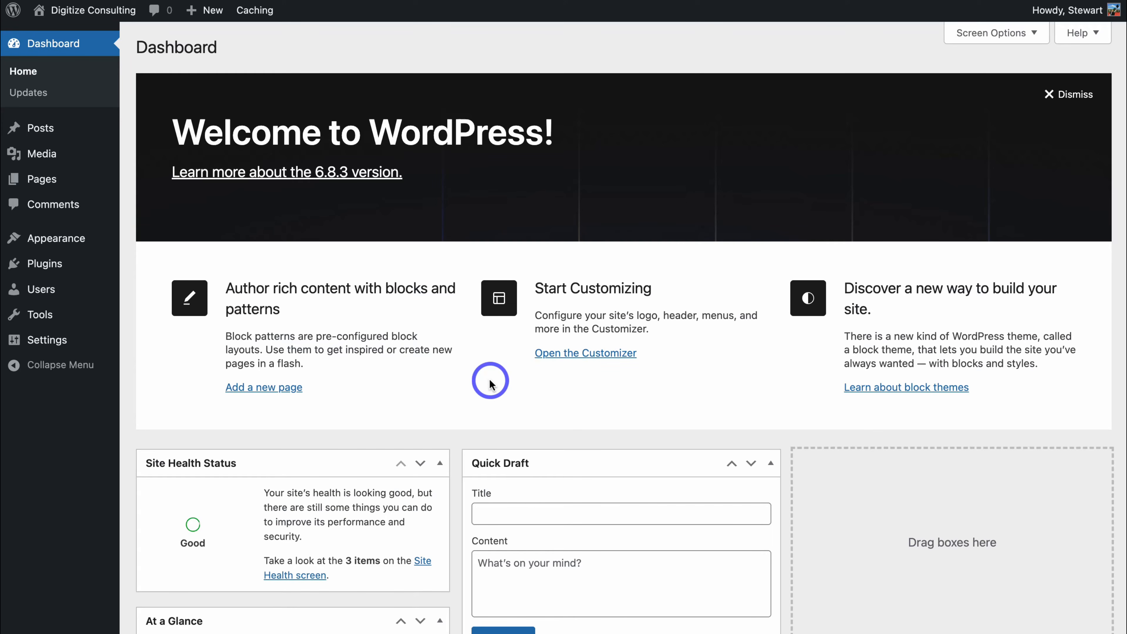
Switch to the WordPress admin and install a new theme by uploading Divi_5.zip from the Downloads folder
{"action": "mouse_move", "coordinate": [57, 268]}
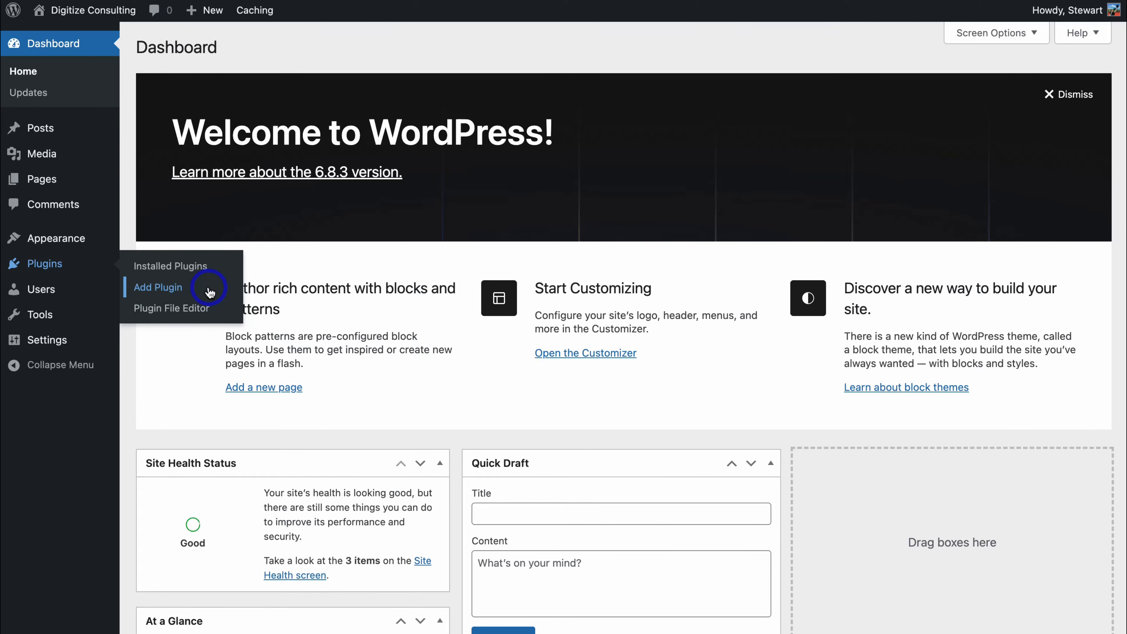
{"action": "mouse_move", "coordinate": [66, 240]}
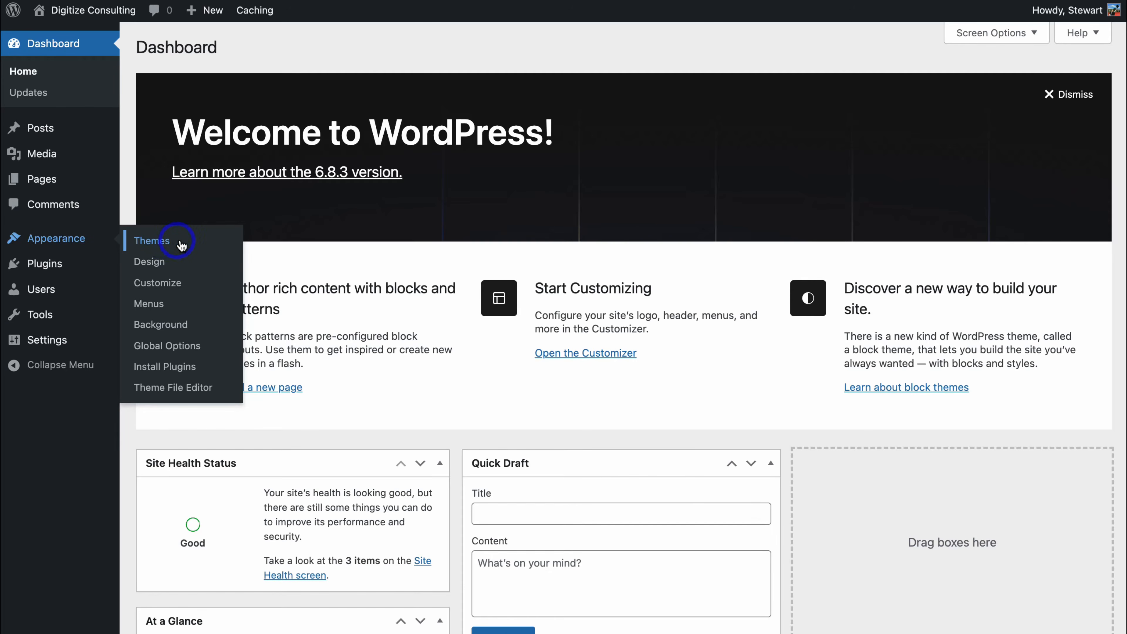
{"action": "left_click", "coordinate": [191, 245]}
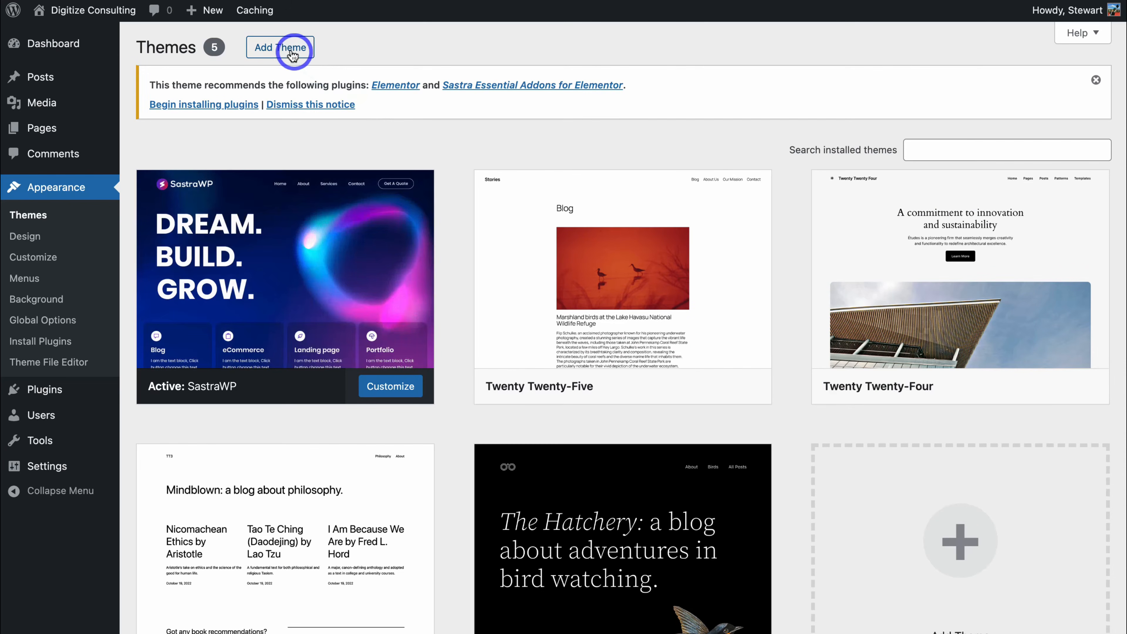
{"action": "left_click", "coordinate": [281, 47]}
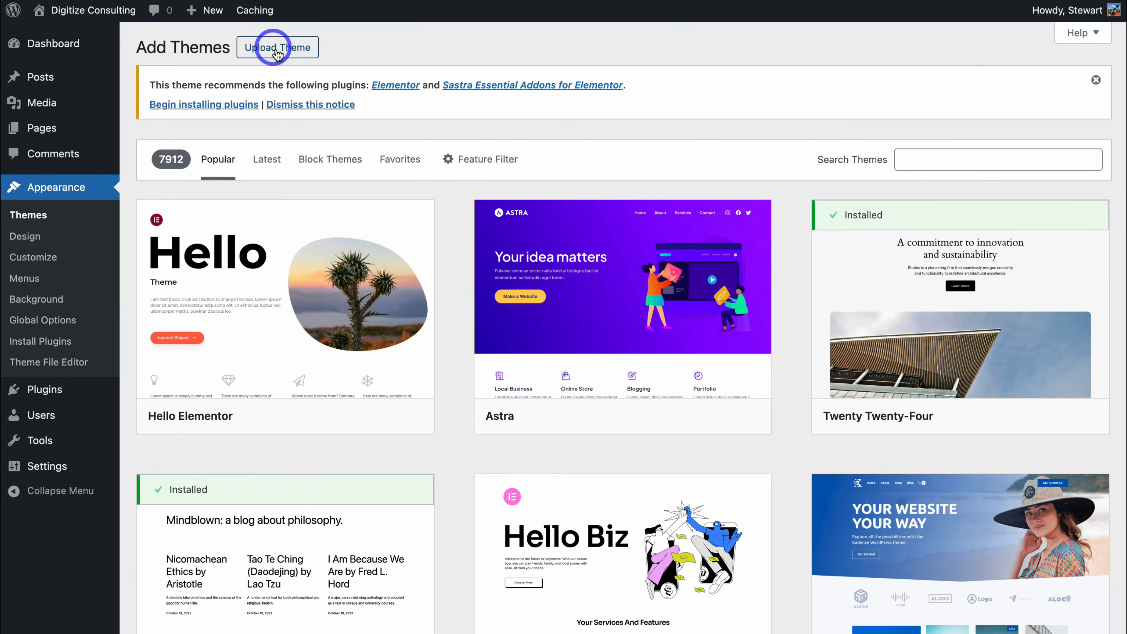
{"action": "left_click", "coordinate": [282, 48]}
{"action": "left_click", "coordinate": [509, 251]}
{"action": "left_click", "coordinate": [433, 289]}
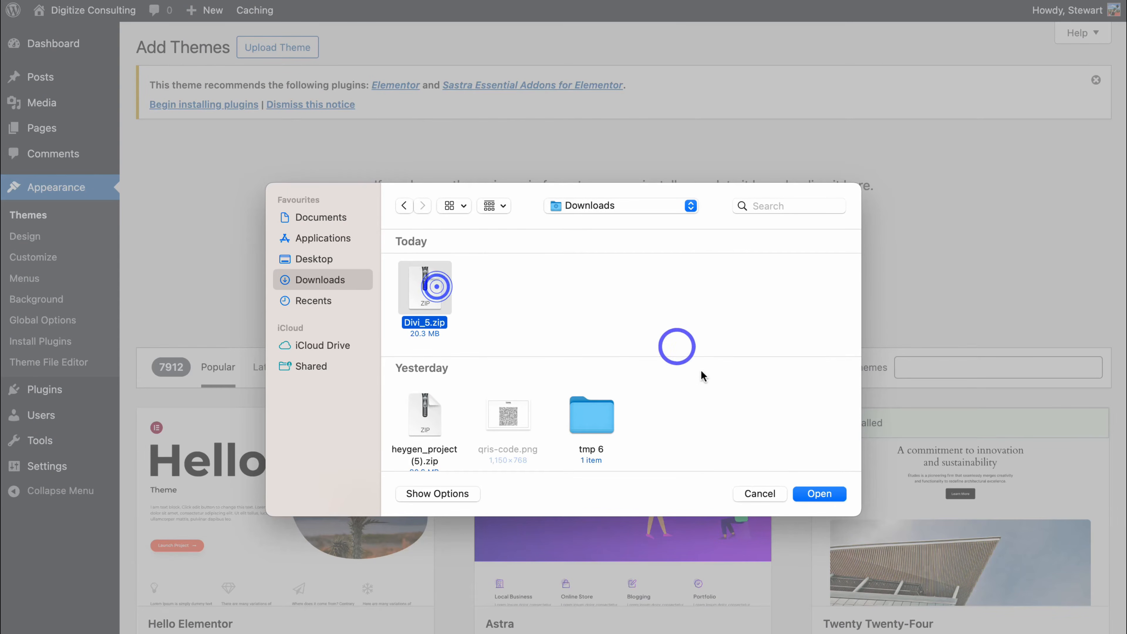
{"action": "left_click", "coordinate": [819, 493]}
{"action": "left_click", "coordinate": [738, 251]}
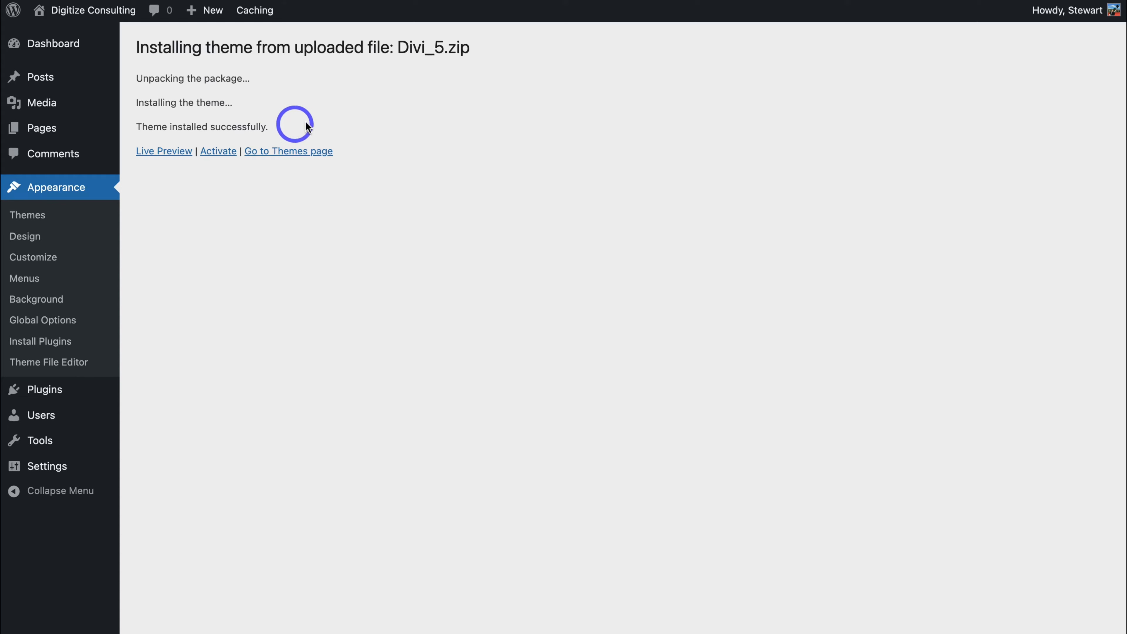
Activate the newly installed Divi theme and start activating its license through the Elegant Themes account login
{"action": "left_click", "coordinate": [220, 151]}
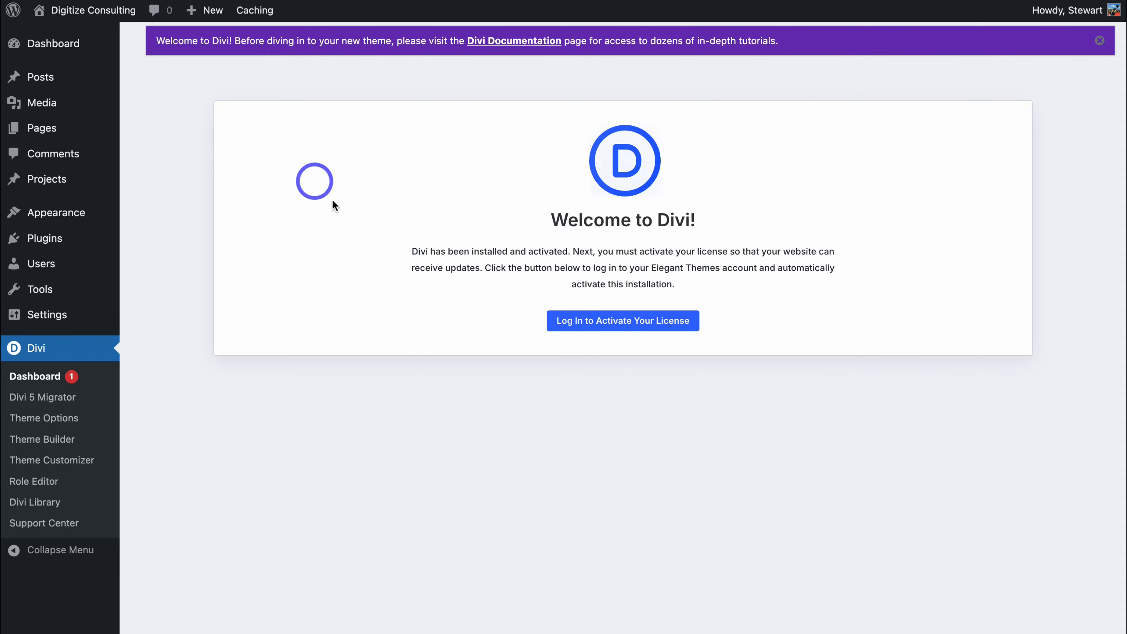
{"action": "left_click", "coordinate": [601, 327]}
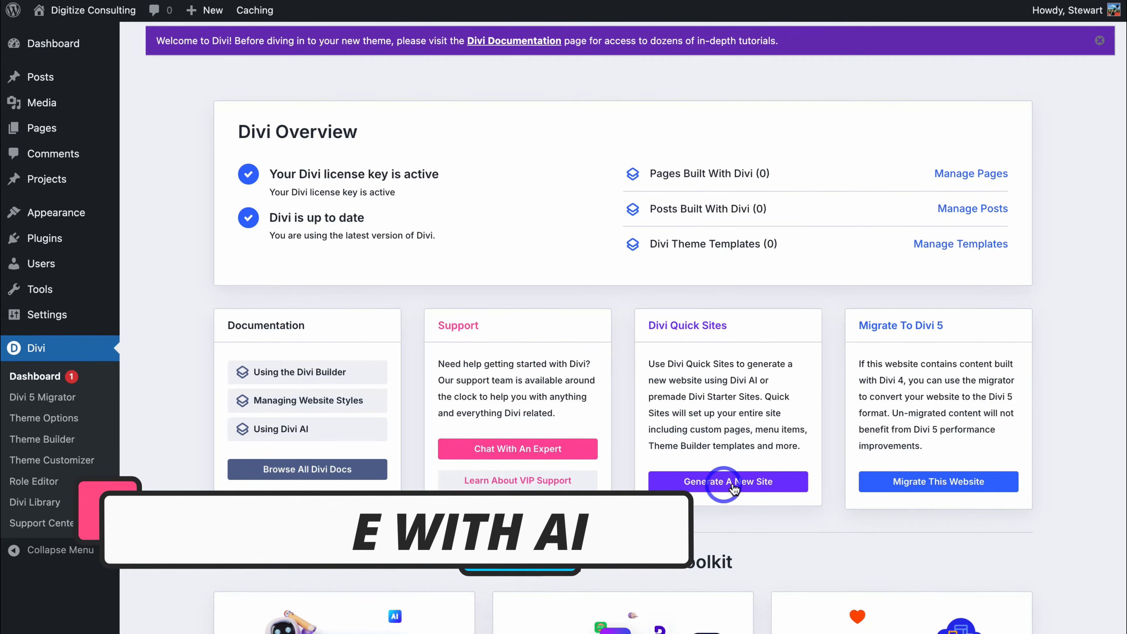
Generate and publish a new Divi AI website for Digitize Consulting with AI-generated images, no WooCommerce, and fonts and colors left to AI
{"action": "left_click", "coordinate": [785, 488]}
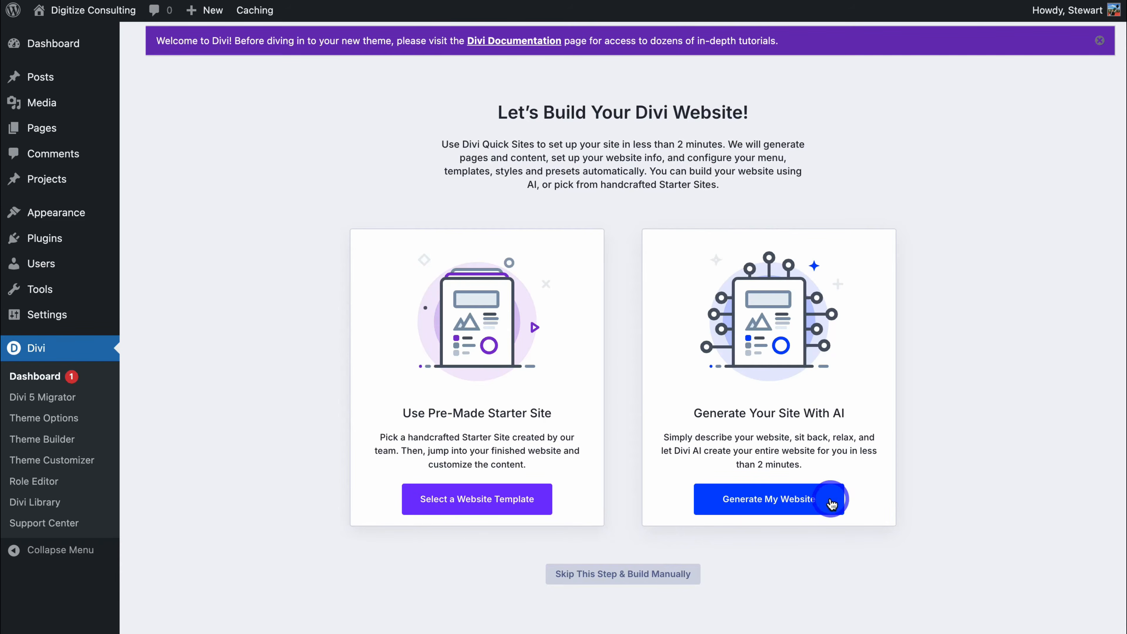
{"action": "left_click", "coordinate": [767, 496]}
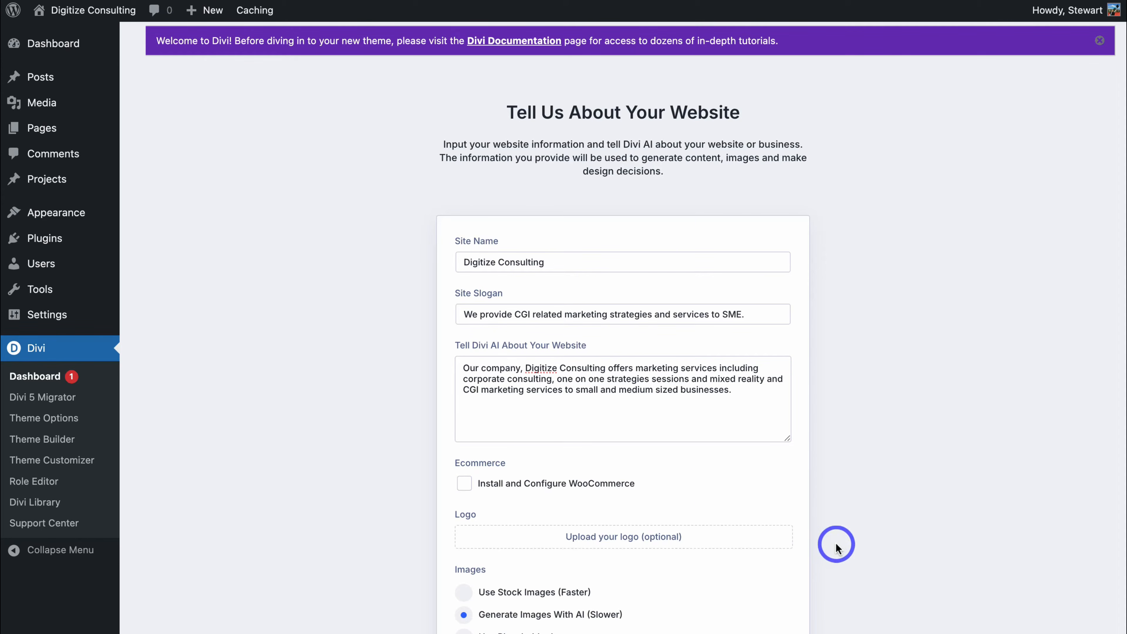
{"action": "scroll", "coordinate": [837, 502], "scroll_direction": "down", "scroll_amount": 3}
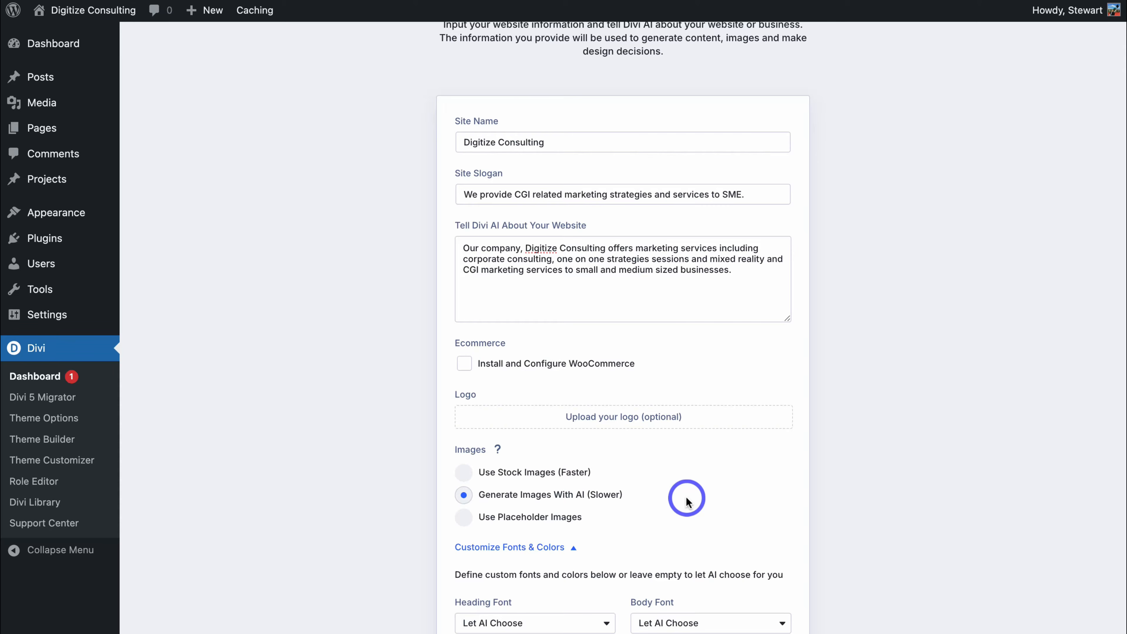
{"action": "scroll", "coordinate": [686, 501], "scroll_direction": "down", "scroll_amount": 2}
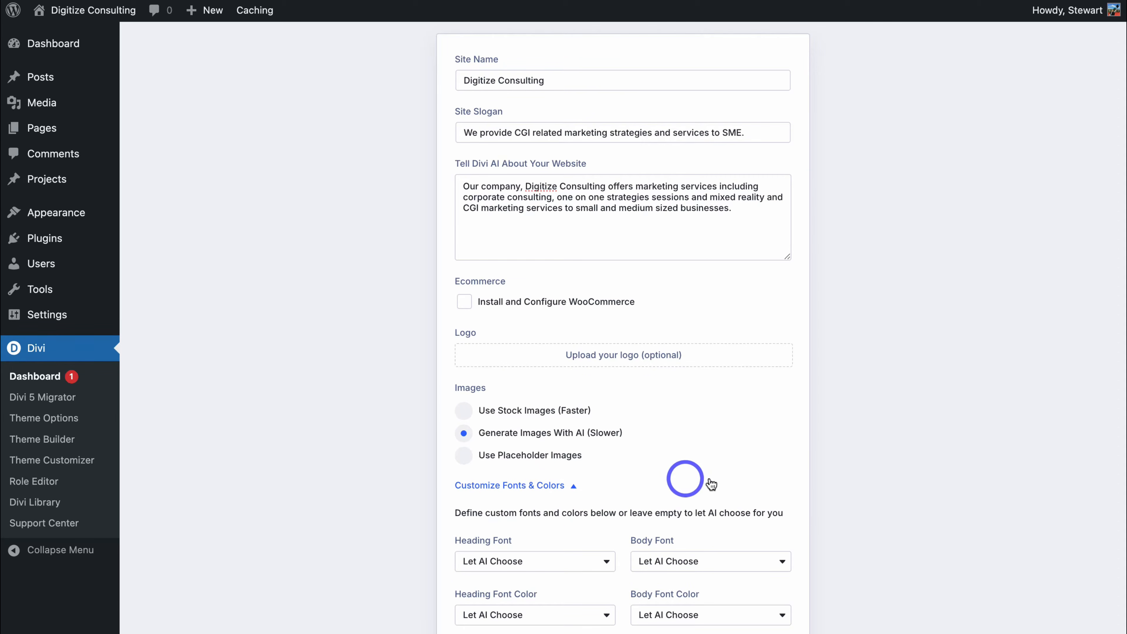
{"action": "scroll", "coordinate": [726, 483], "scroll_direction": "down", "scroll_amount": 5}
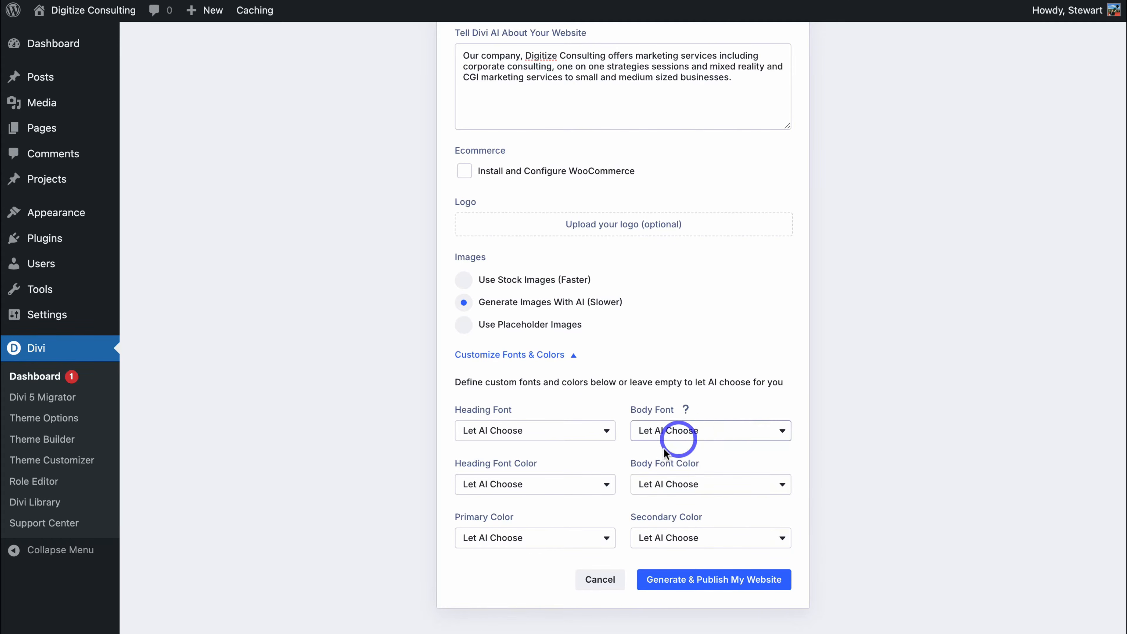
{"action": "left_click", "coordinate": [748, 586]}
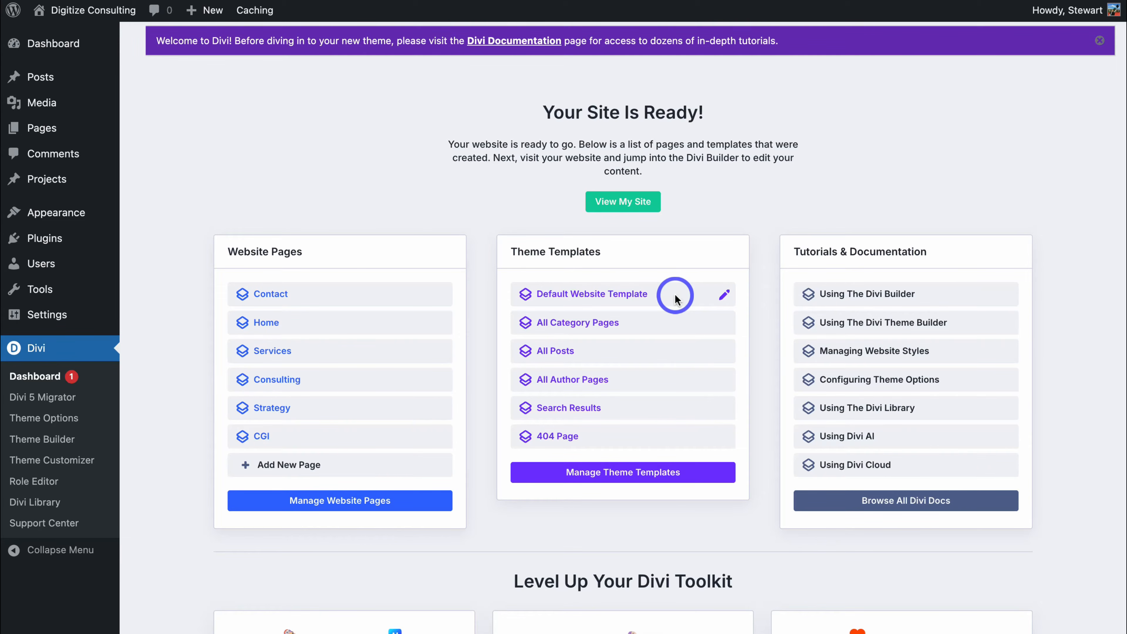
Review the generated templates in the Divi Theme Builder, the Divi overview and the site's list of pages
{"action": "left_click", "coordinate": [724, 438]}
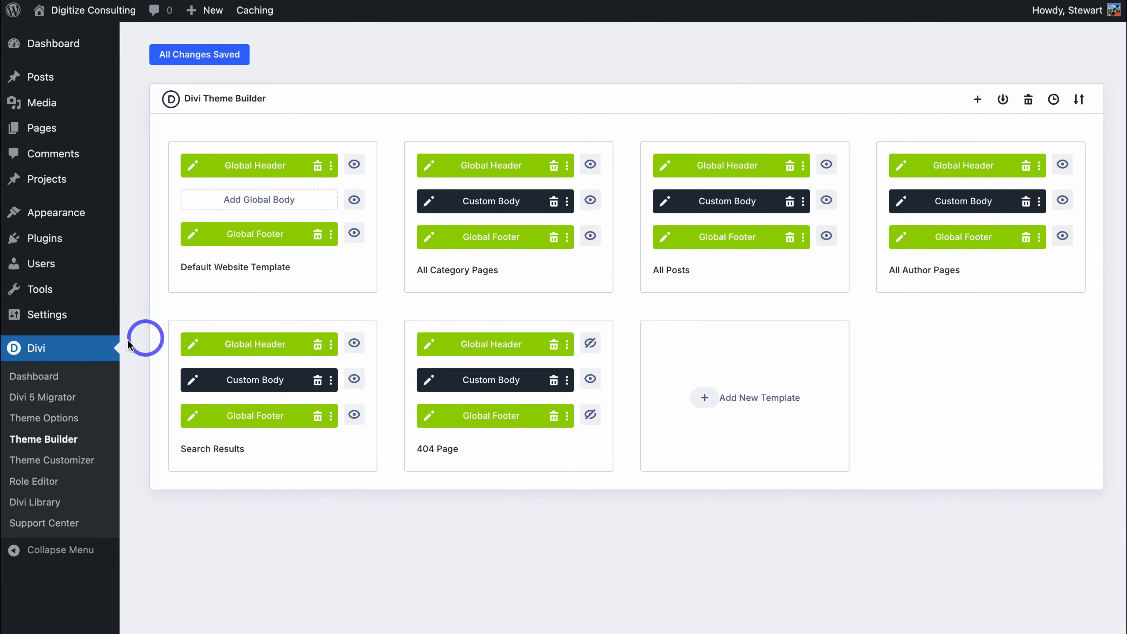
{"action": "left_click", "coordinate": [83, 348]}
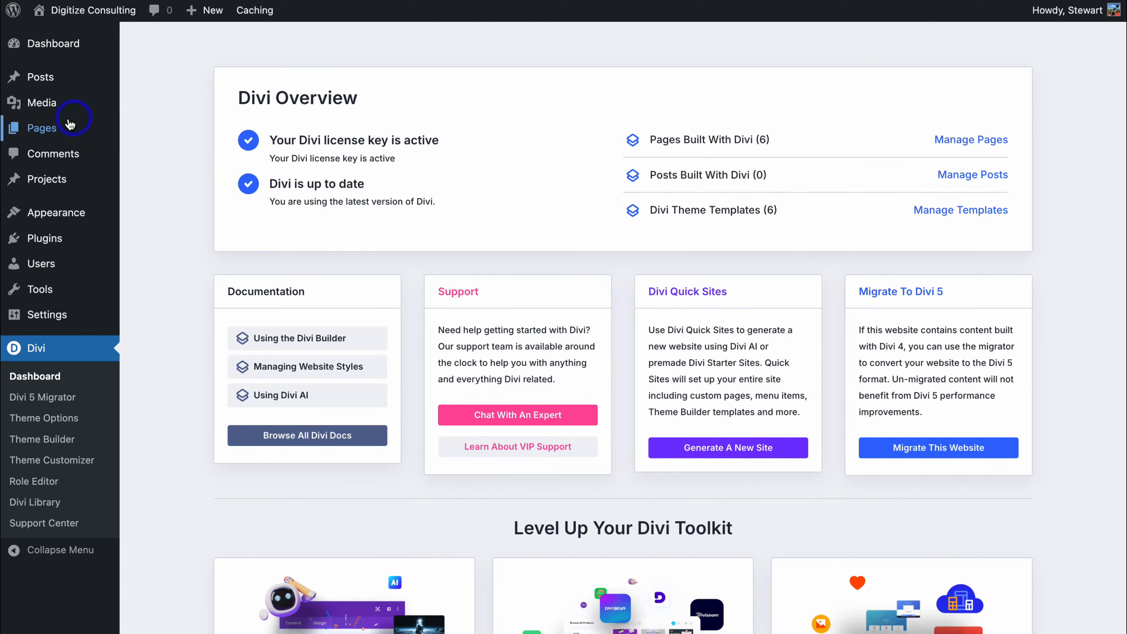
{"action": "left_click", "coordinate": [60, 130]}
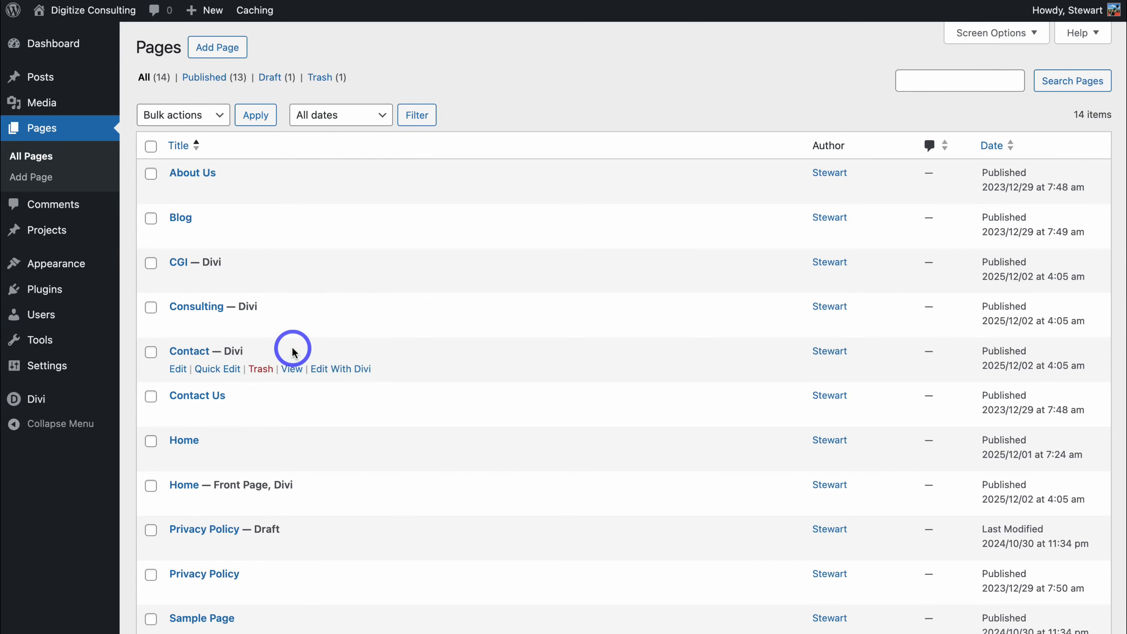
Visit the live site and review the generated home page from the hero section down to the footer links
{"action": "mouse_move", "coordinate": [100, 15]}
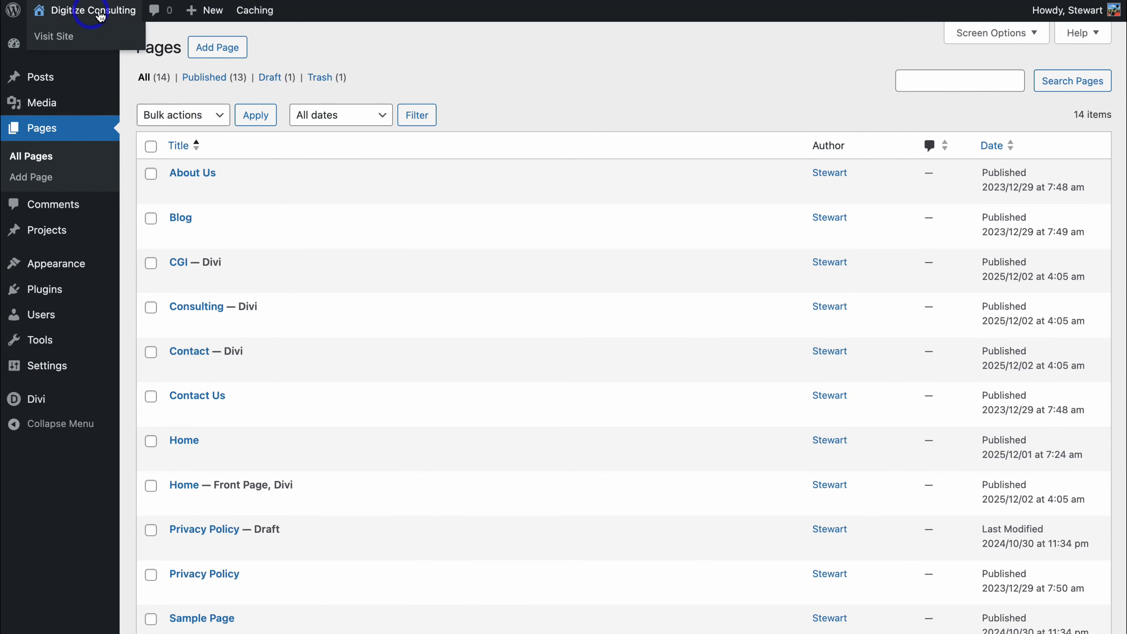
{"action": "left_click", "coordinate": [100, 40]}
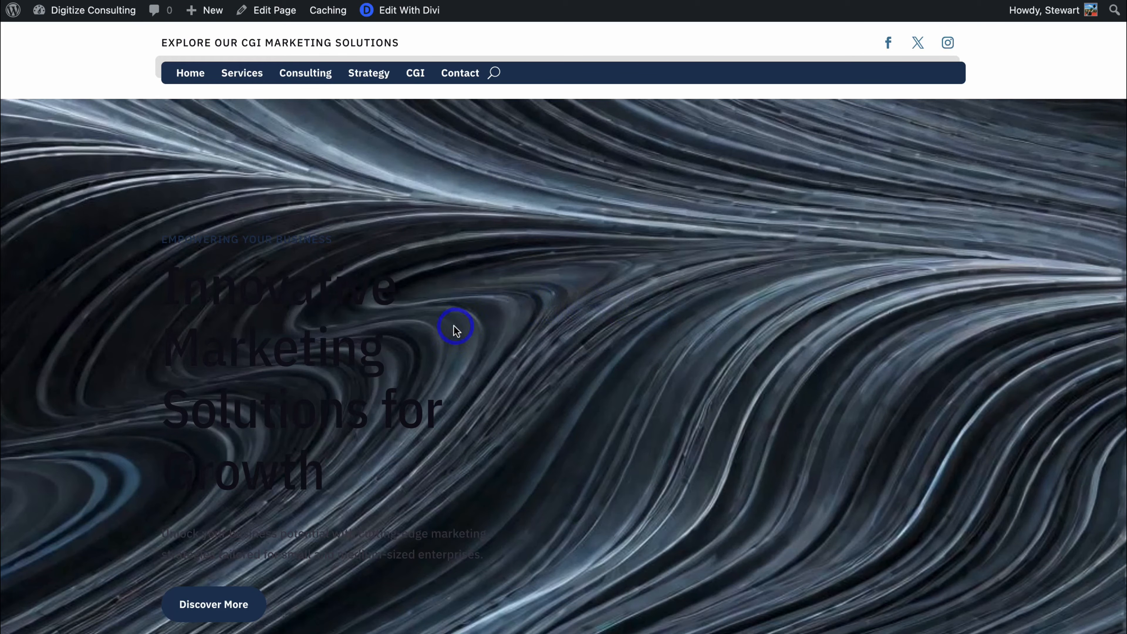
{"action": "scroll", "coordinate": [574, 329], "scroll_direction": "down", "scroll_amount": 15}
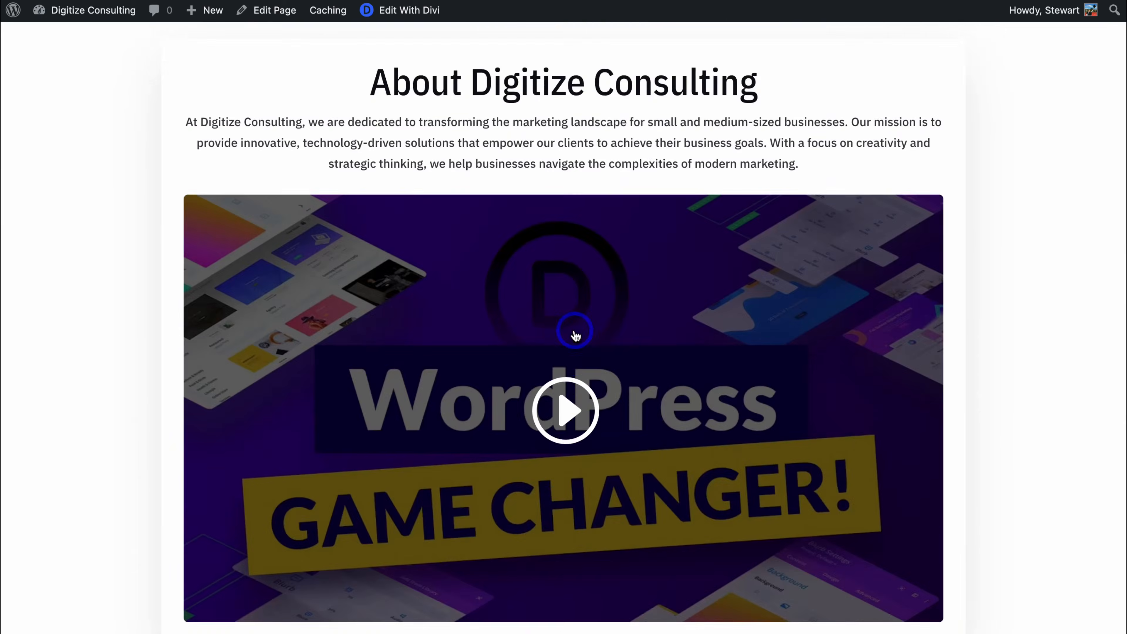
{"action": "scroll", "coordinate": [574, 332], "scroll_direction": "down", "scroll_amount": 20}
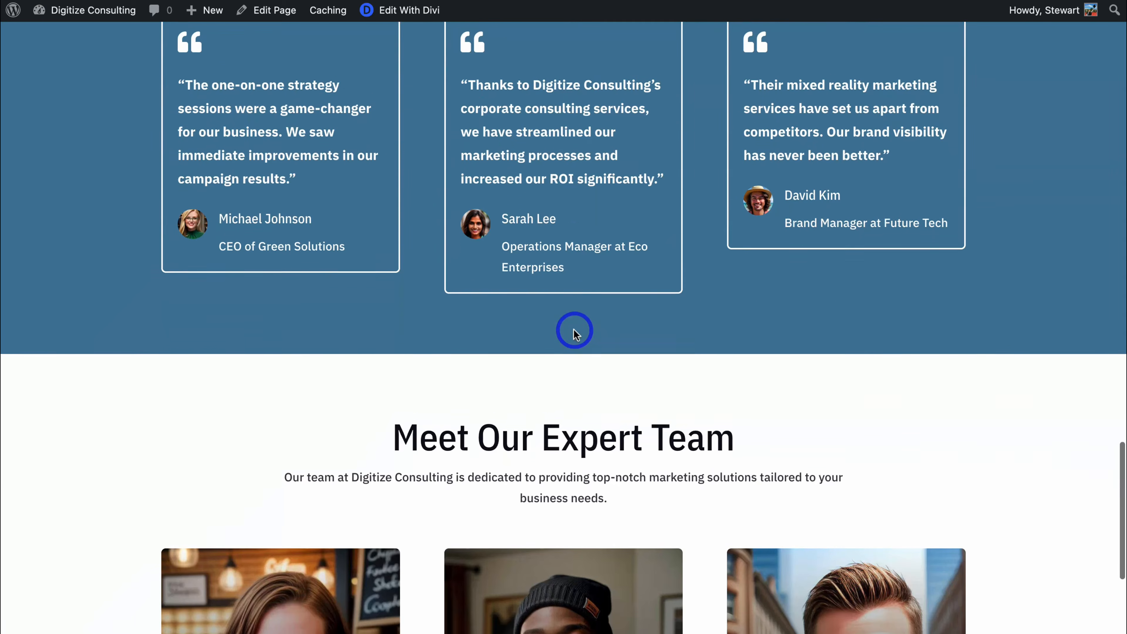
{"action": "scroll", "coordinate": [575, 330], "scroll_direction": "down", "scroll_amount": 4}
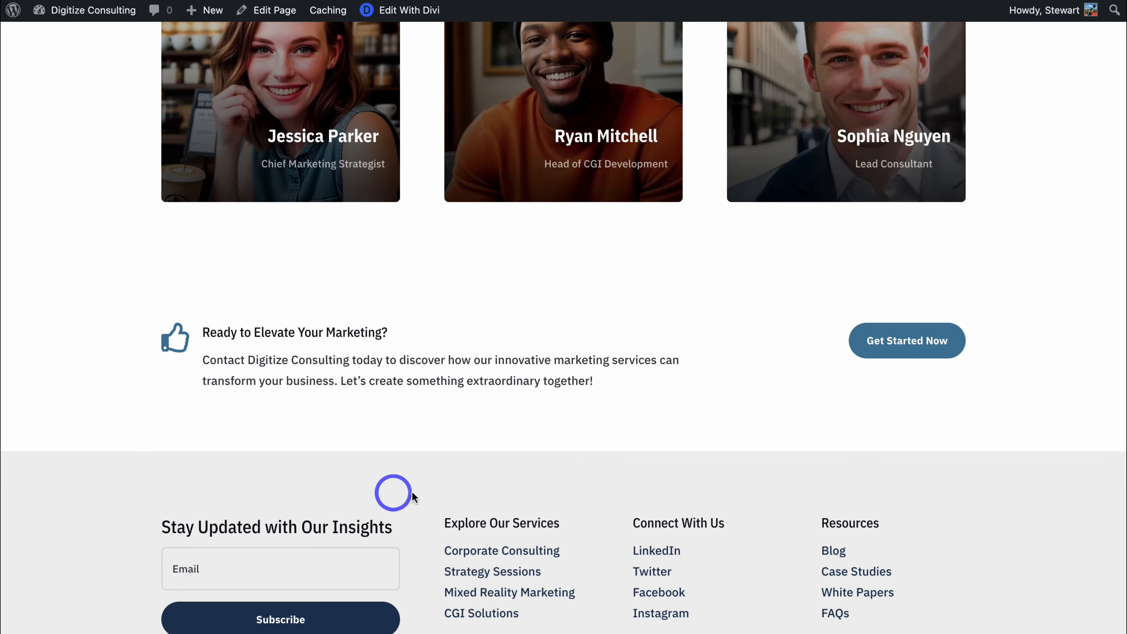
{"action": "left_click", "coordinate": [467, 578]}
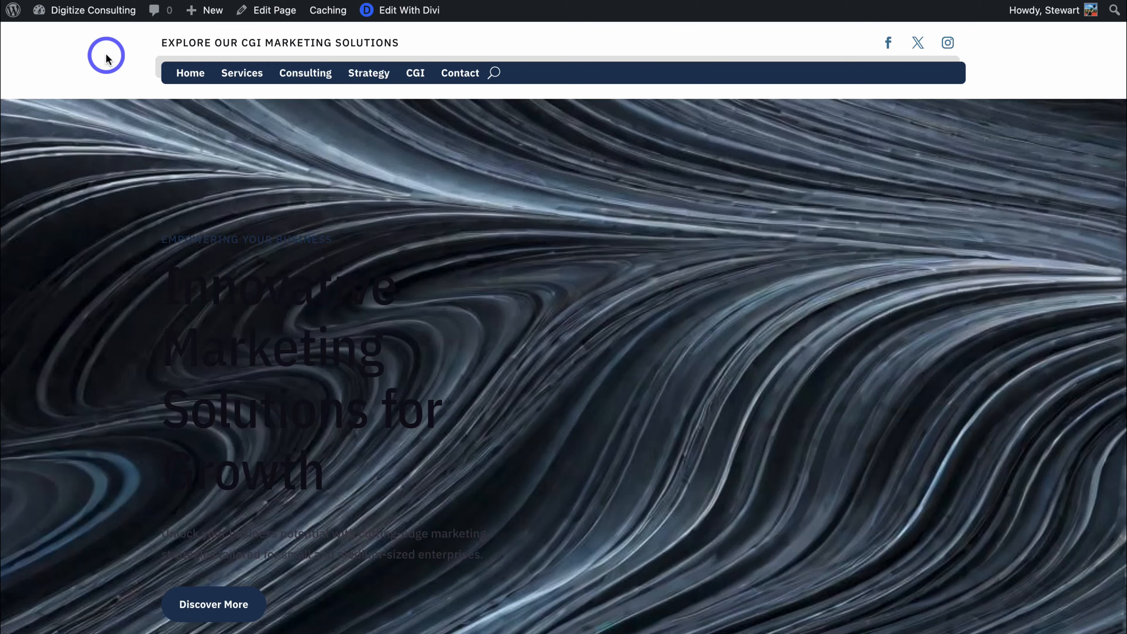
Open the site's Services page and review its hero, expertise list, corporate consulting and strategy session sections
{"action": "left_click", "coordinate": [246, 79]}
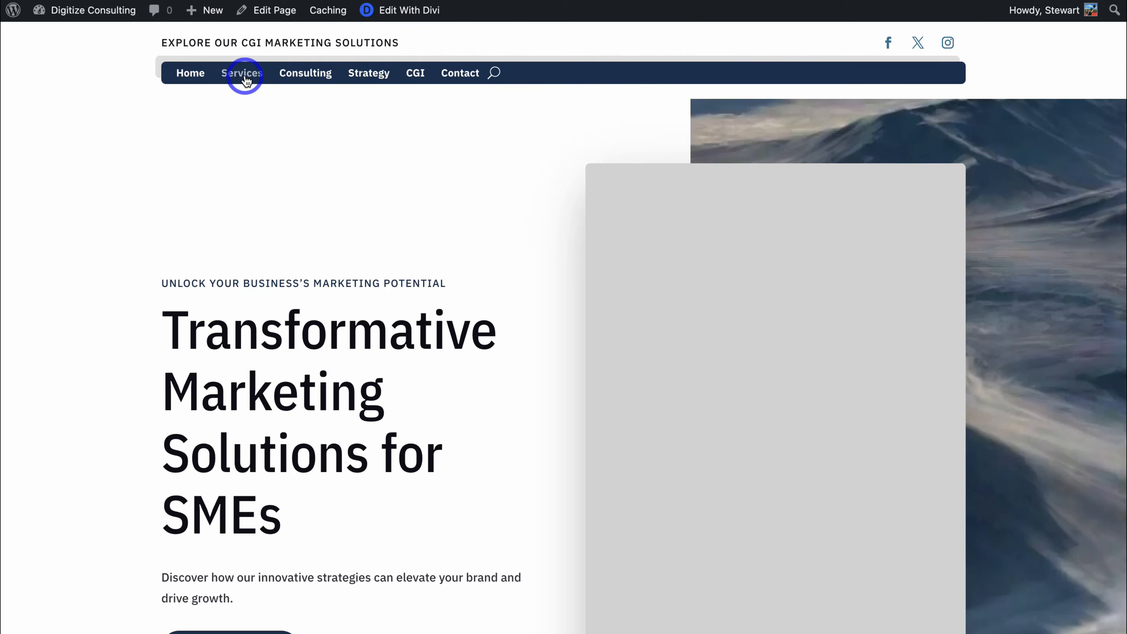
{"action": "scroll", "coordinate": [480, 194], "scroll_direction": "down", "scroll_amount": 5}
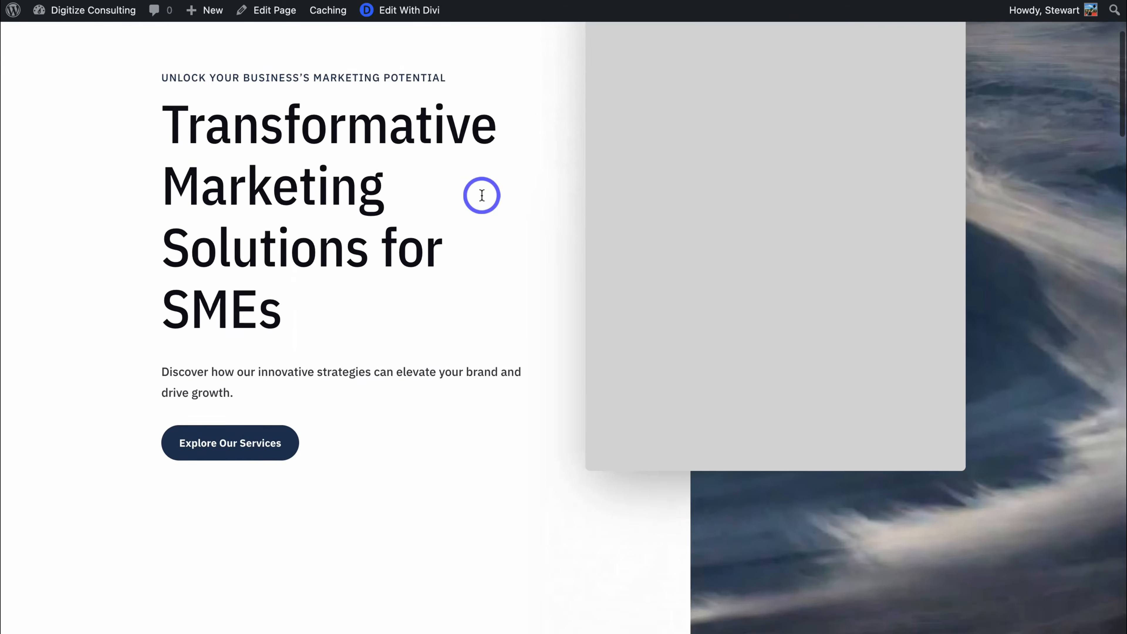
{"action": "scroll", "coordinate": [535, 239], "scroll_direction": "up", "scroll_amount": 2}
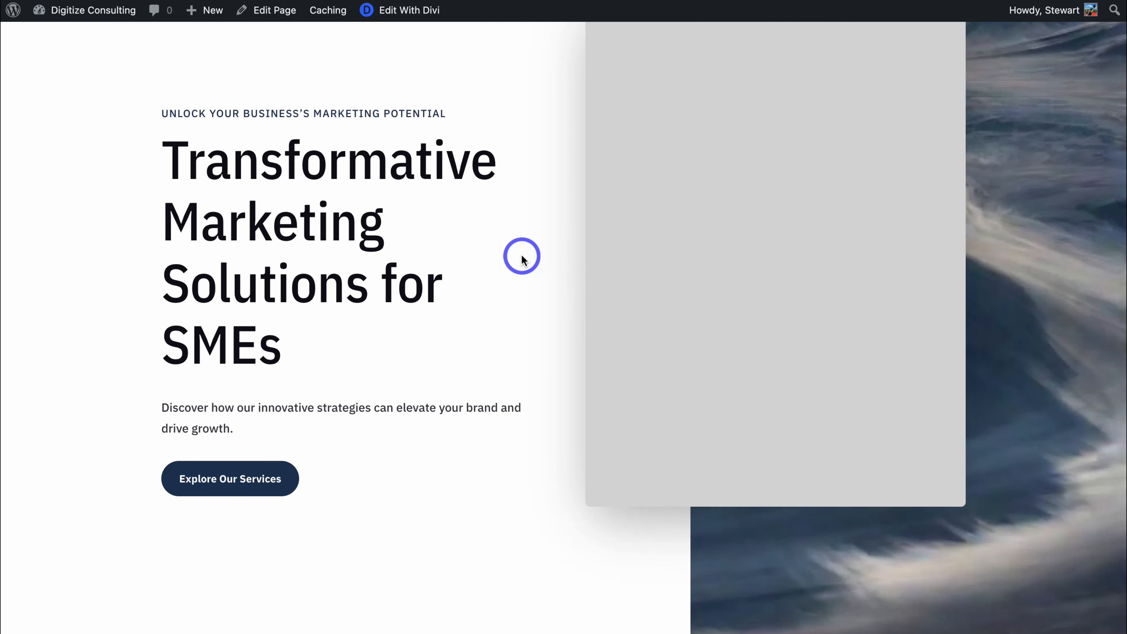
{"action": "scroll", "coordinate": [525, 318], "scroll_direction": "down", "scroll_amount": 10}
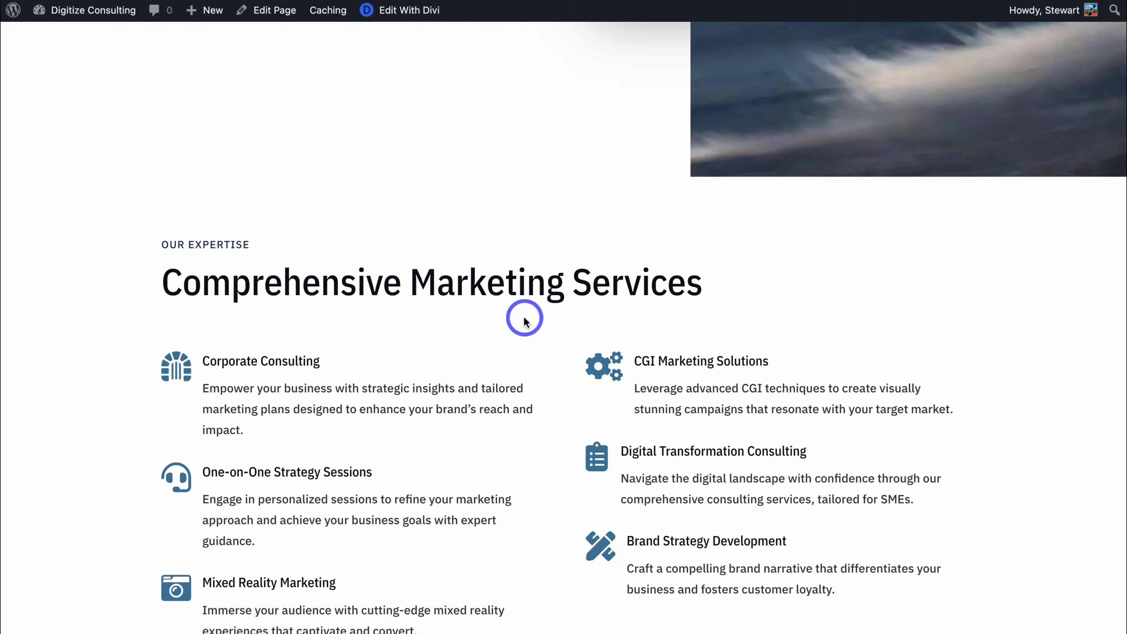
{"action": "scroll", "coordinate": [536, 360], "scroll_direction": "down", "scroll_amount": 15}
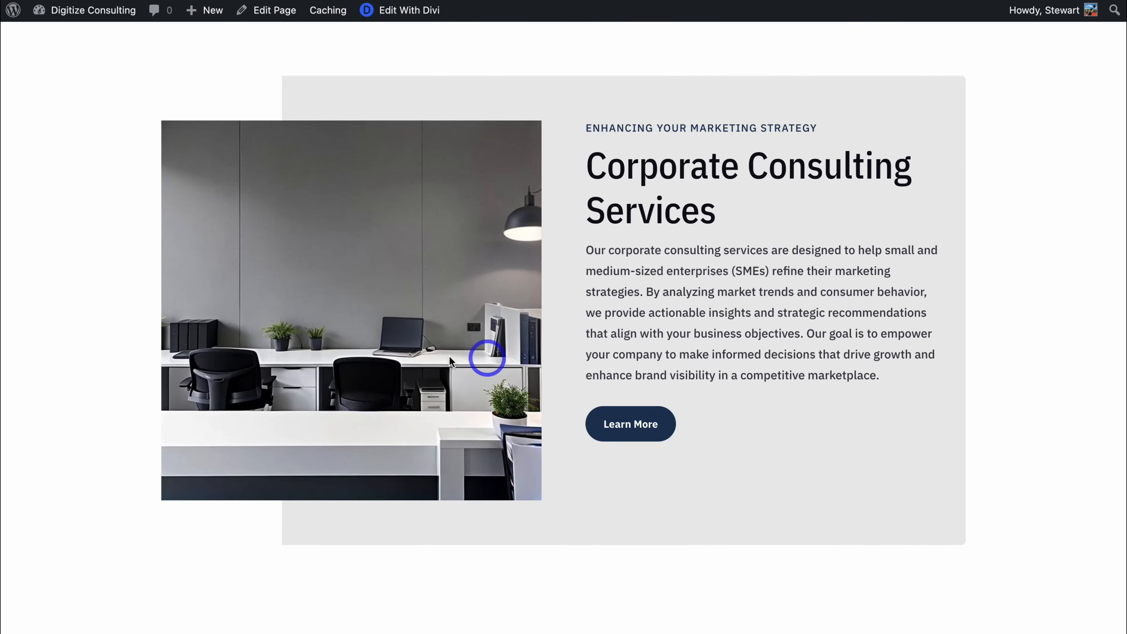
{"action": "scroll", "coordinate": [174, 328], "scroll_direction": "down", "scroll_amount": 10}
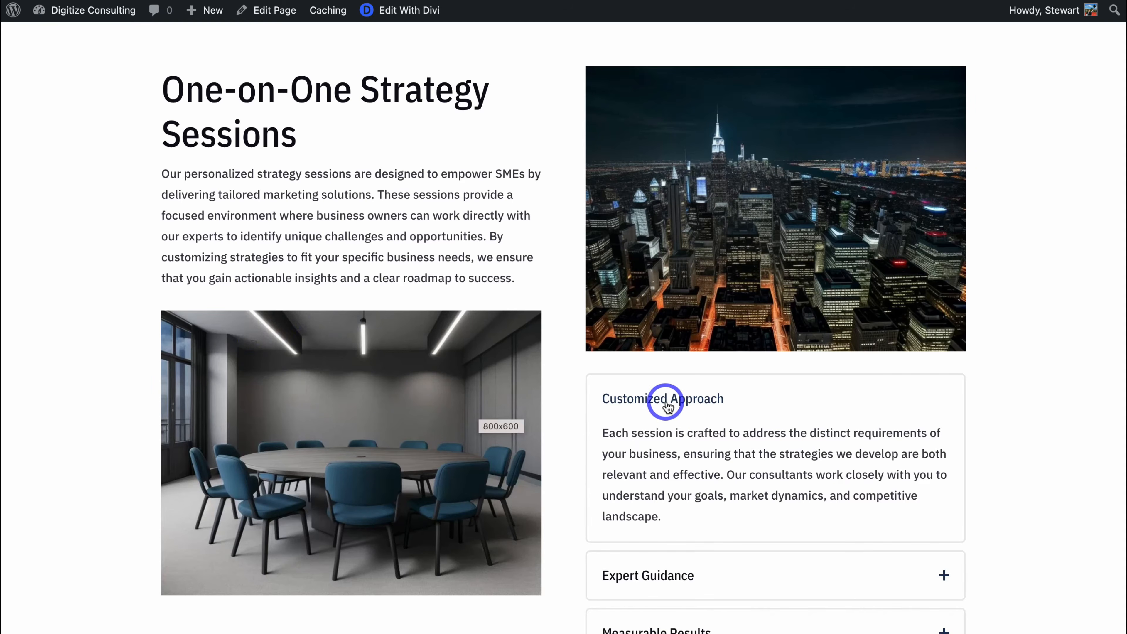
Expand the Expert Guidance item in the strategy sessions accordion, read it, and return to the start of the Services page
{"action": "scroll", "coordinate": [663, 402], "scroll_direction": "down", "scroll_amount": 3}
{"action": "left_click", "coordinate": [786, 463]}
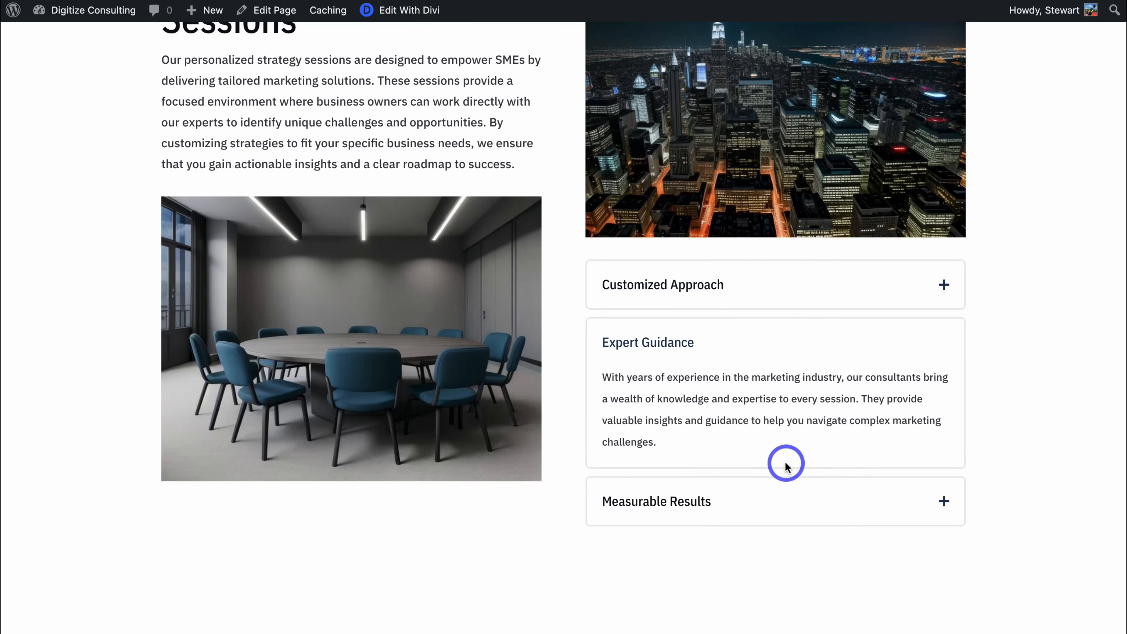
{"action": "scroll", "coordinate": [785, 466], "scroll_direction": "up", "scroll_amount": 10}
{"action": "scroll", "coordinate": [786, 463], "scroll_direction": "up", "scroll_amount": 20}
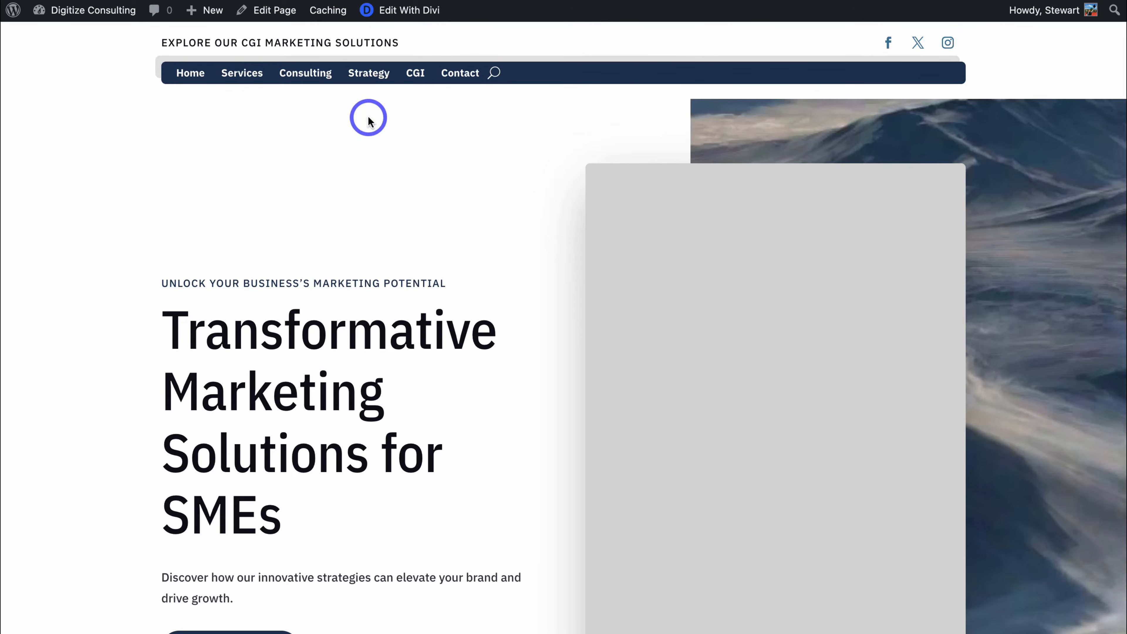
Open the Services page in the Divi Builder from the live page, exit, and reopen it there through the dashboard's page list
{"action": "left_click", "coordinate": [412, 12]}
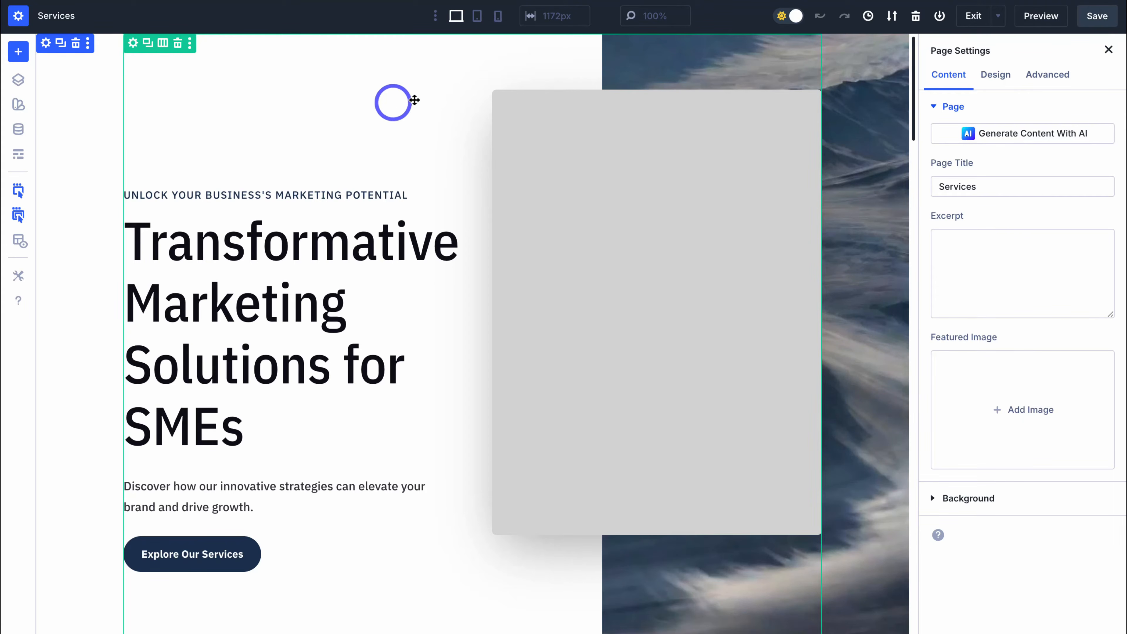
{"action": "left_click", "coordinate": [976, 18]}
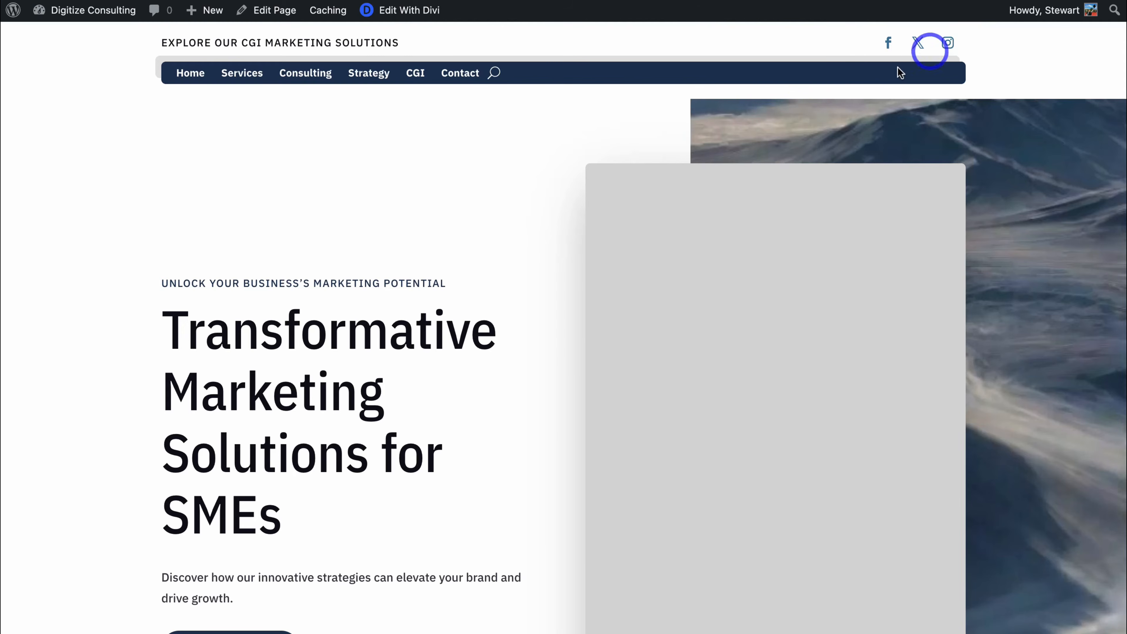
{"action": "left_click", "coordinate": [98, 13]}
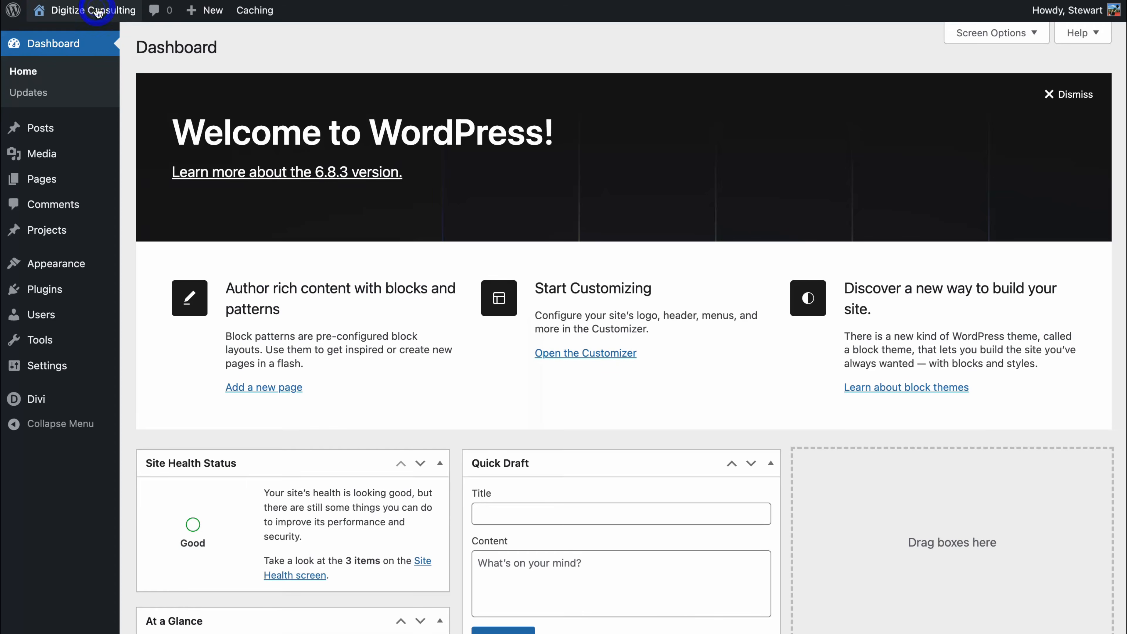
{"action": "left_click", "coordinate": [70, 177]}
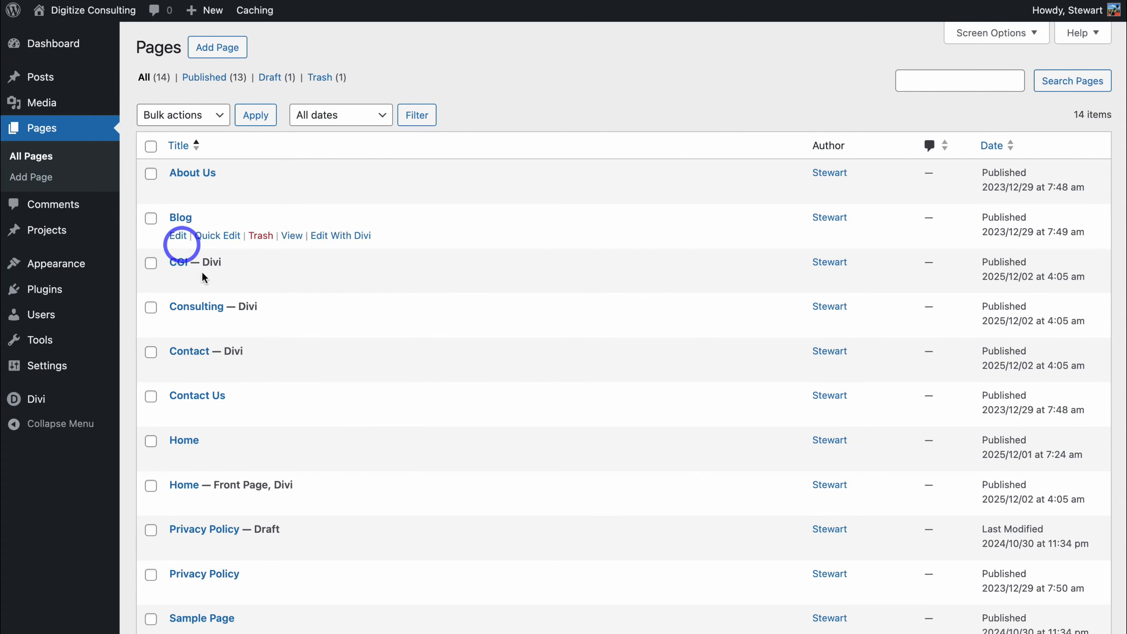
{"action": "scroll", "coordinate": [244, 403], "scroll_direction": "down", "scroll_amount": 3}
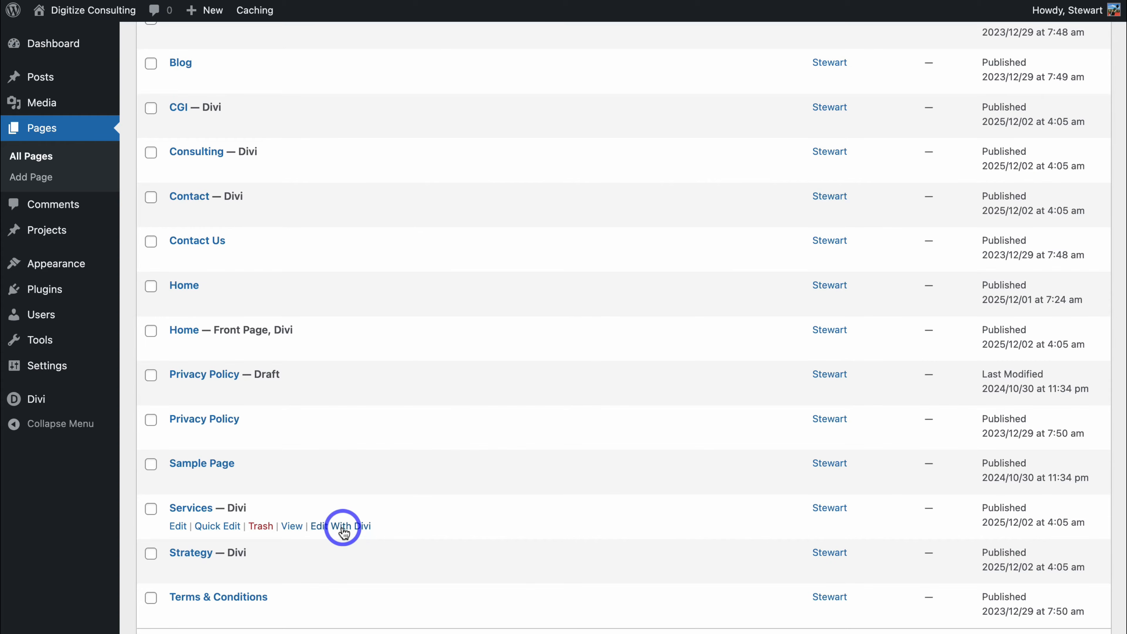
{"action": "left_click", "coordinate": [195, 509]}
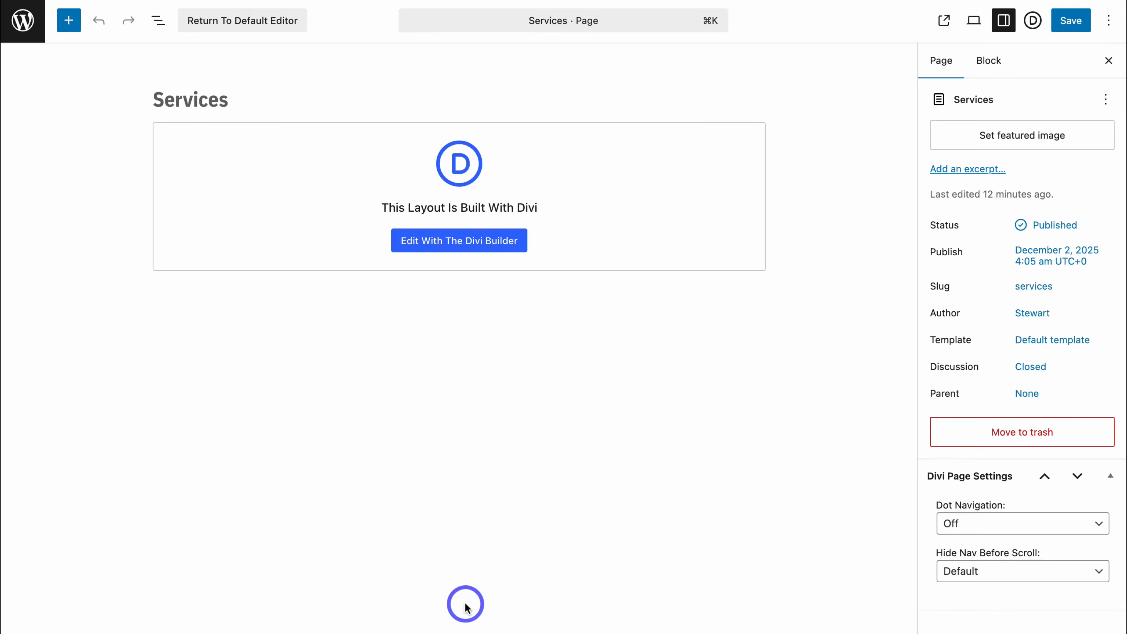
{"action": "left_click", "coordinate": [464, 244]}
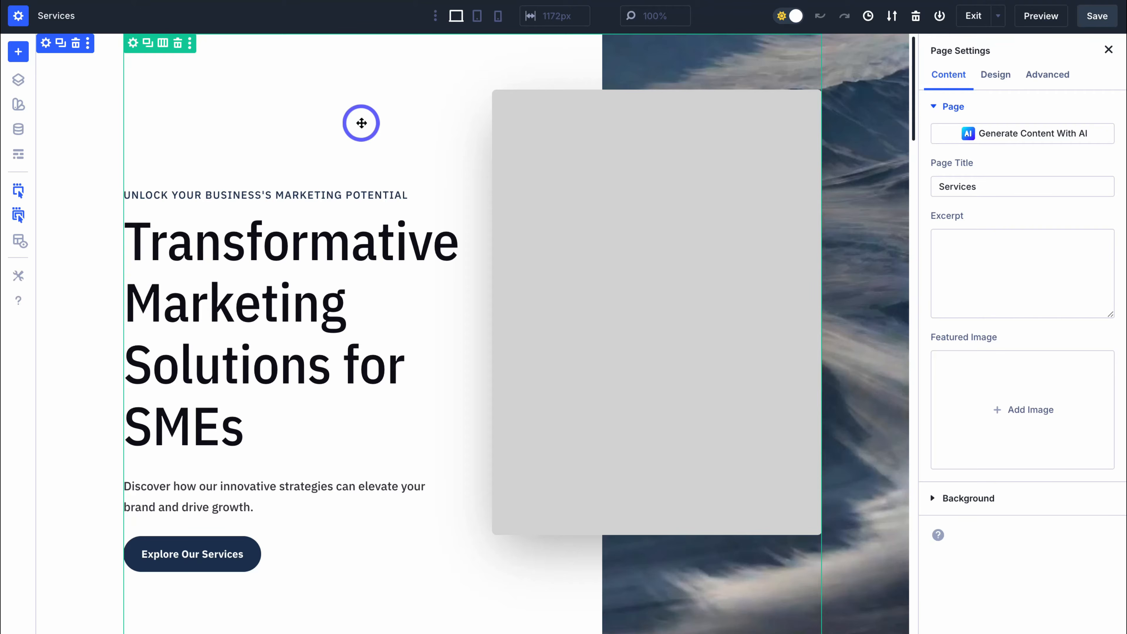
Show the page's layers and examine the Hero section's row, columns and modules, collapsing the section when done
{"action": "left_click", "coordinate": [17, 79]}
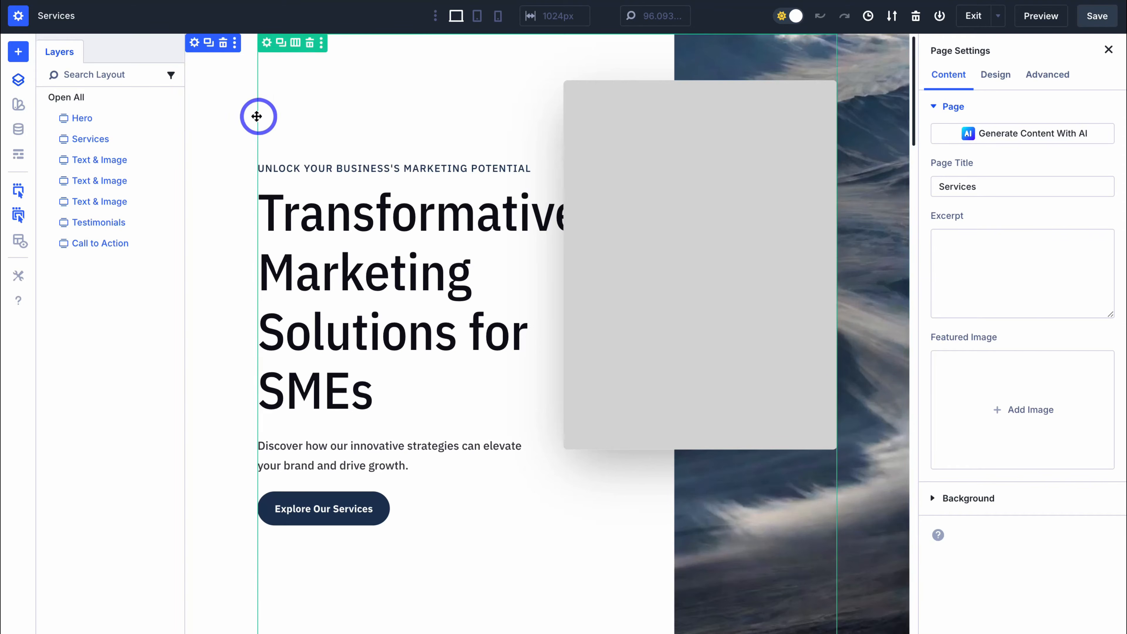
{"action": "left_click", "coordinate": [50, 118]}
{"action": "mouse_move", "coordinate": [89, 139]}
{"action": "left_mouse_down"}
{"action": "mouse_move", "coordinate": [335, 122]}
{"action": "mouse_move", "coordinate": [83, 139]}
{"action": "left_mouse_up"}
{"action": "left_click", "coordinate": [59, 139]}
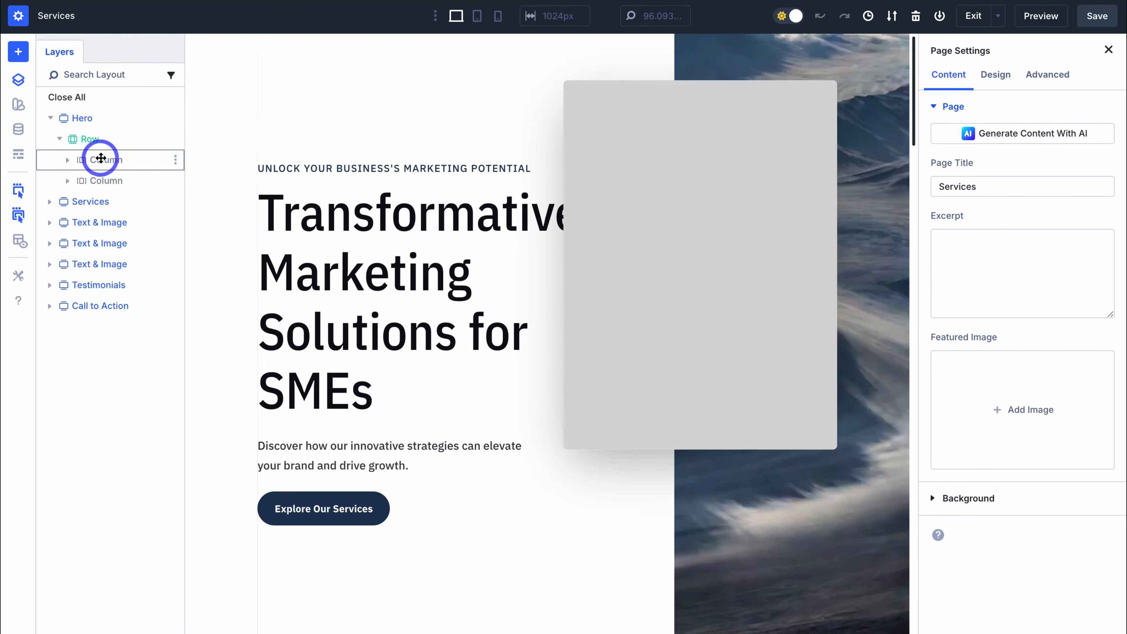
{"action": "left_click", "coordinate": [67, 160]}
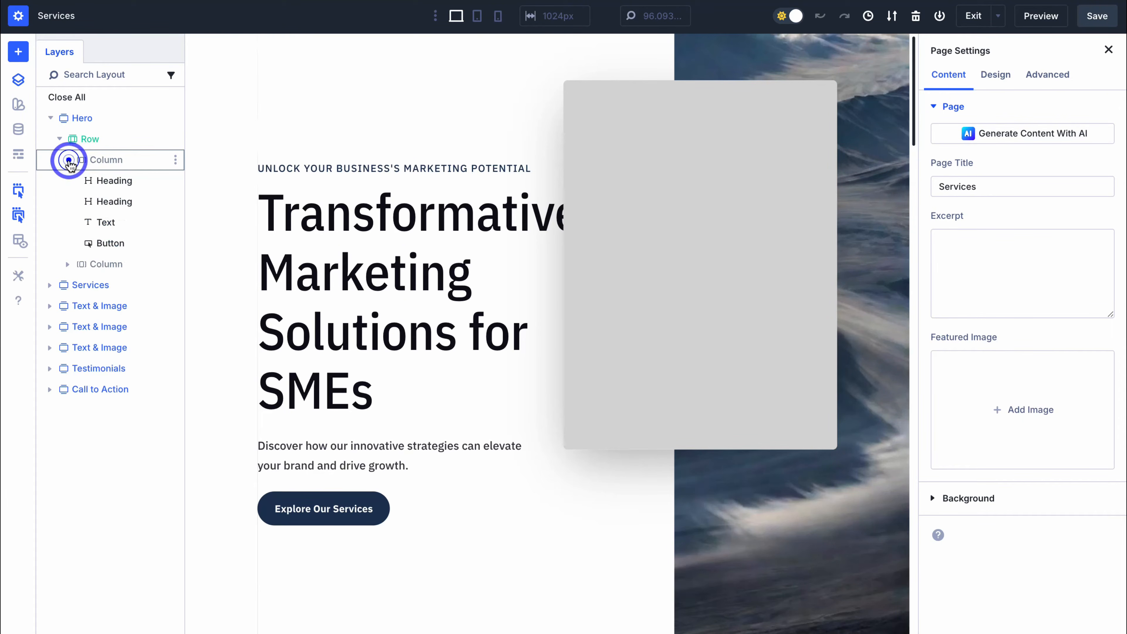
{"action": "left_click_drag", "start_coordinate": [123, 161], "coordinate": [300, 174]}
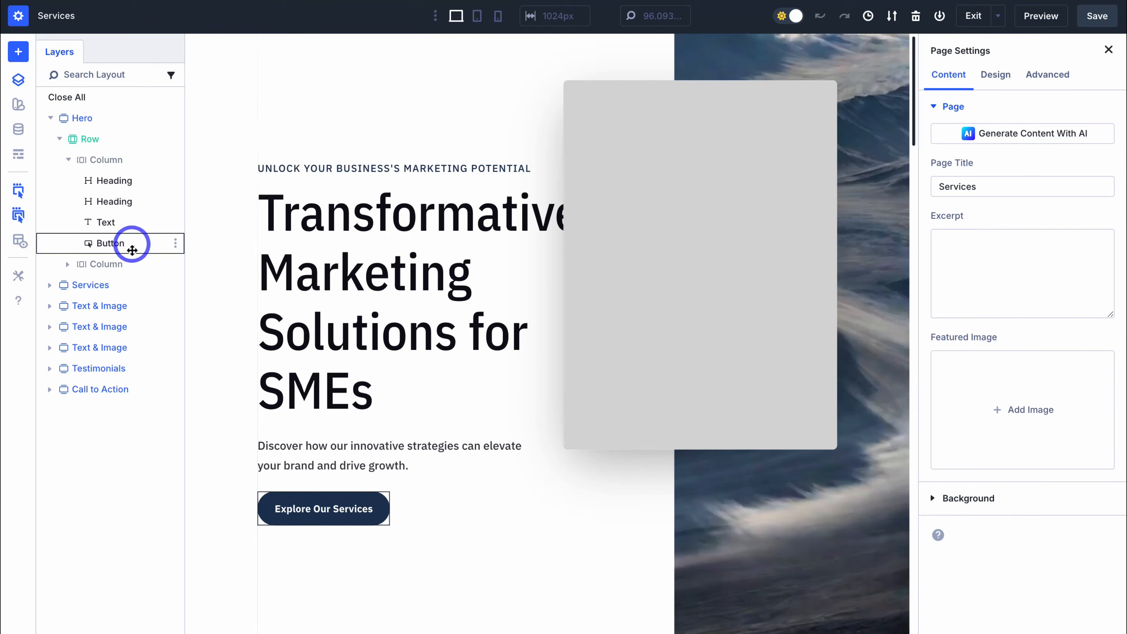
{"action": "left_click", "coordinate": [68, 263]}
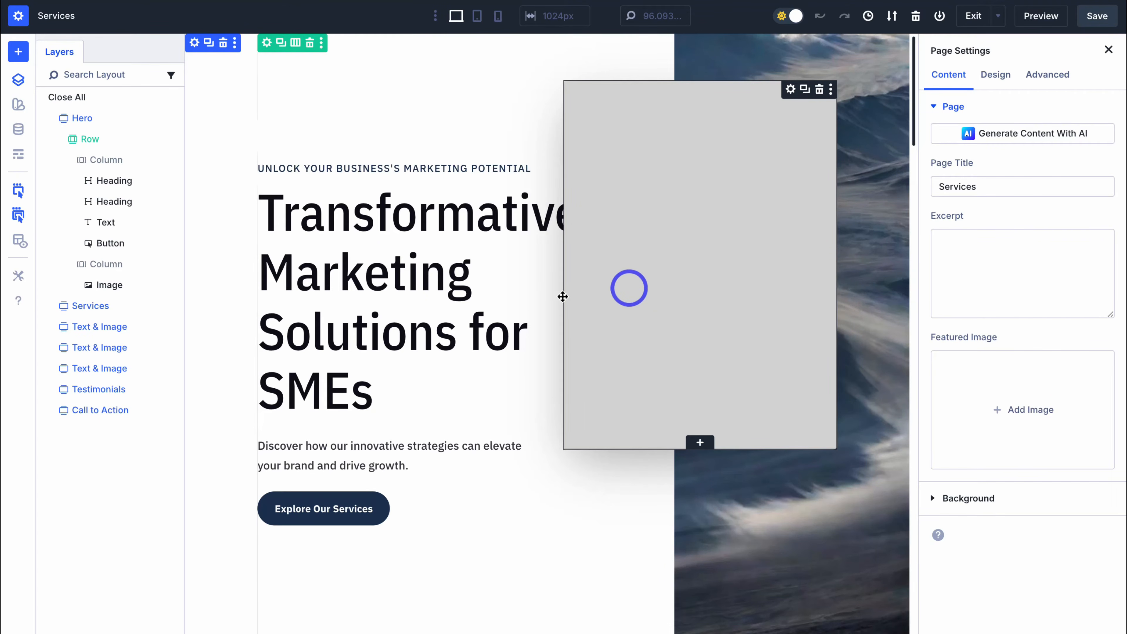
{"action": "left_click", "coordinate": [49, 118]}
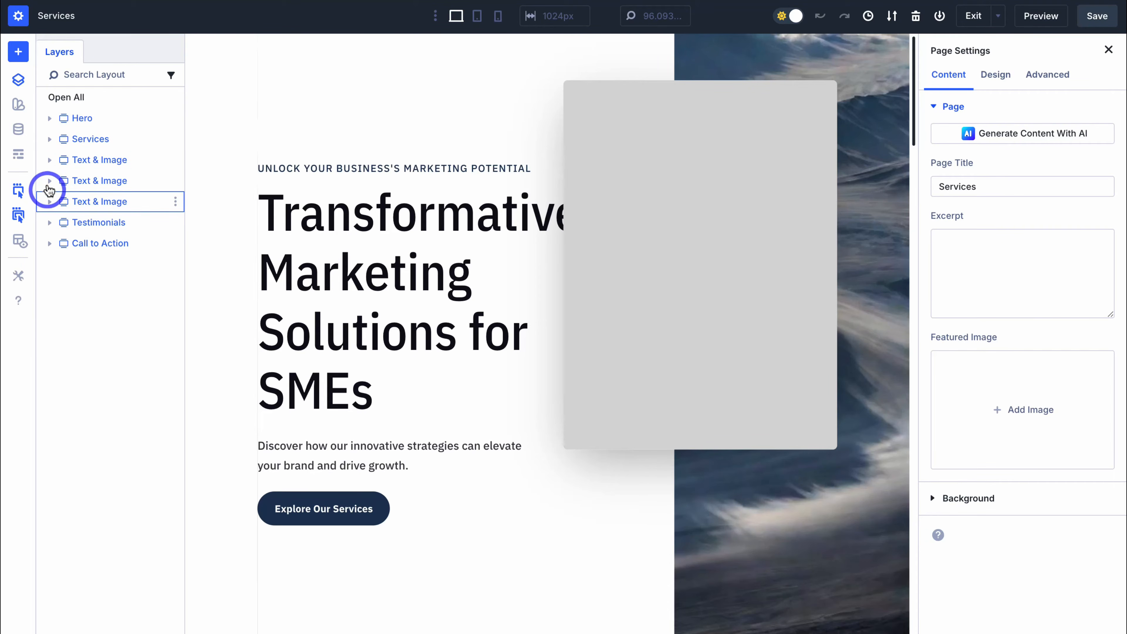
Examine the Services section's layer structure of rows, columns, headings and blurbs, collapse it and return to the hero
{"action": "scroll", "coordinate": [315, 222], "scroll_direction": "down", "scroll_amount": 10}
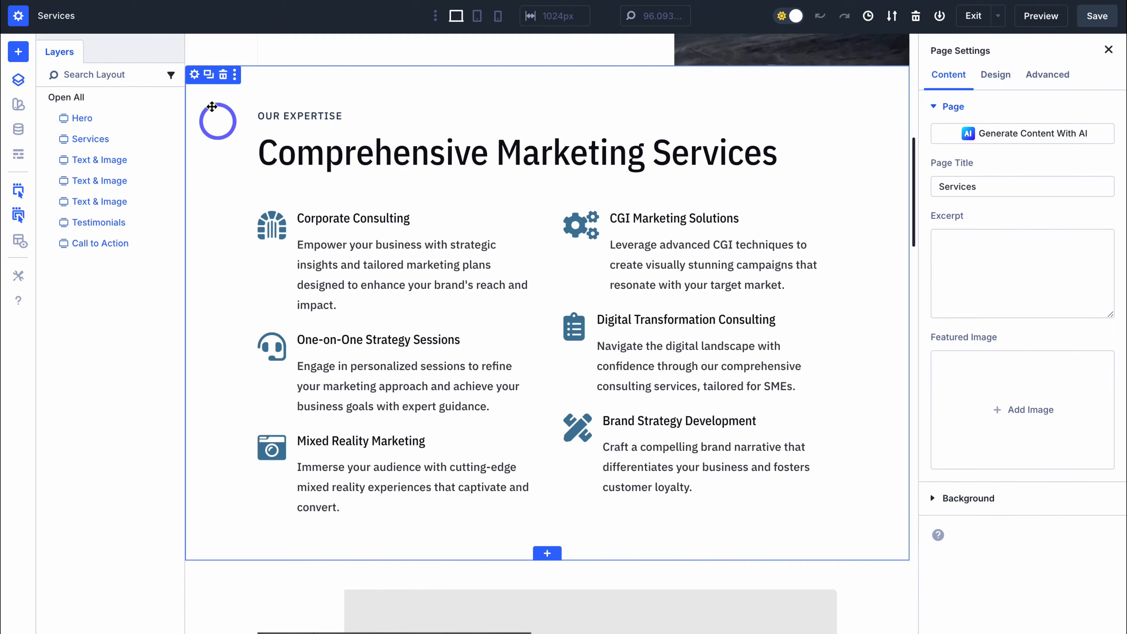
{"action": "left_click", "coordinate": [50, 138]}
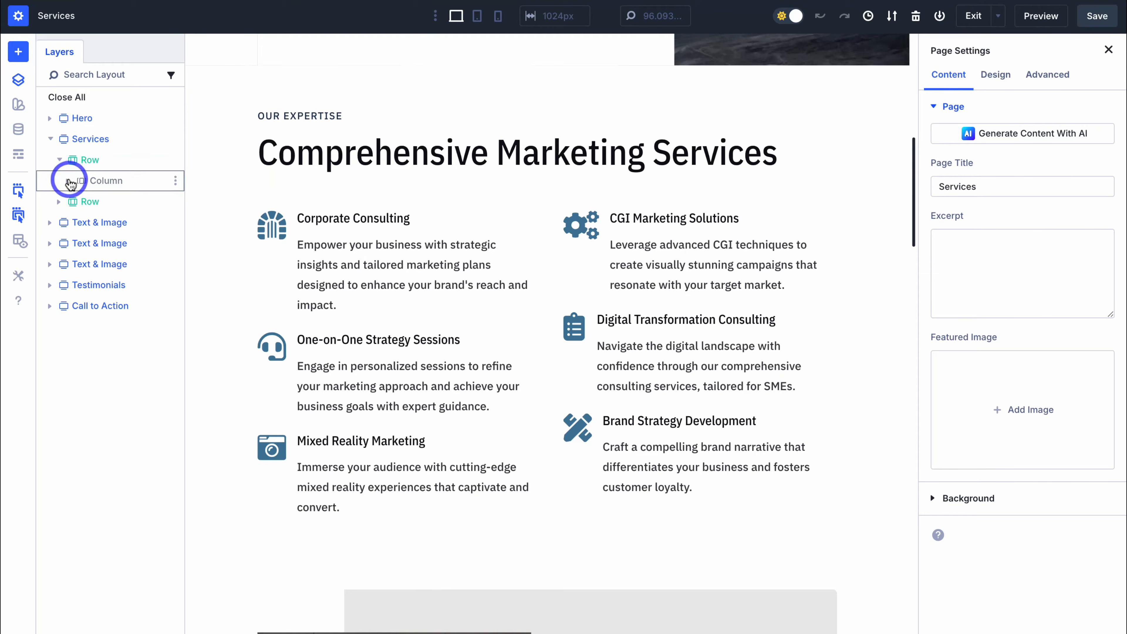
{"action": "left_click", "coordinate": [67, 181]}
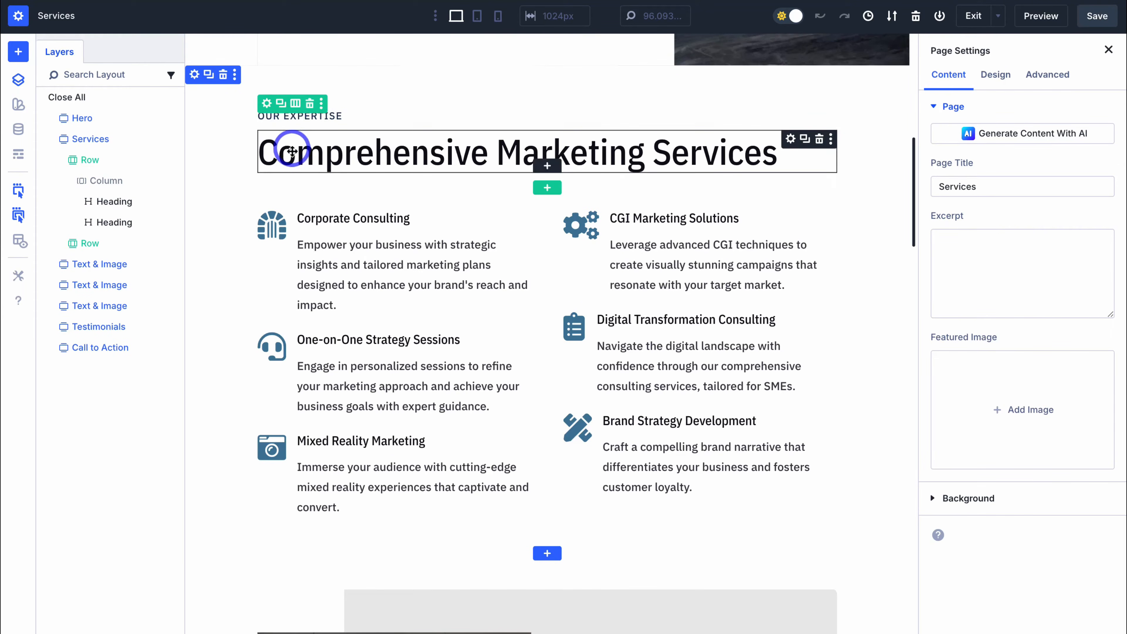
{"action": "left_click", "coordinate": [59, 243]}
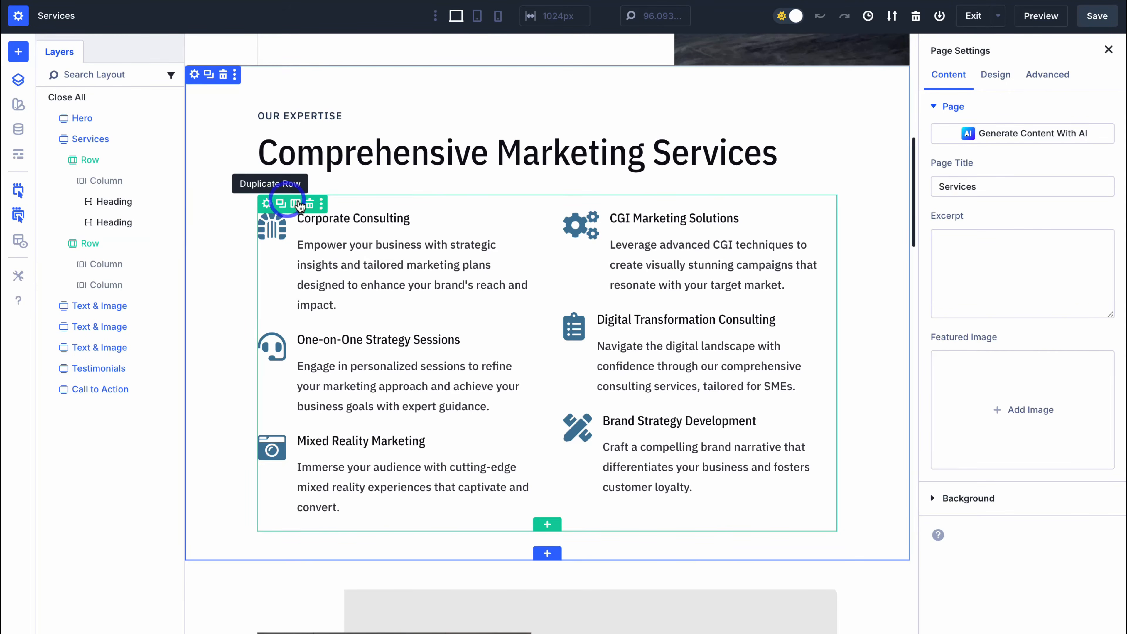
{"action": "left_click", "coordinate": [123, 259]}
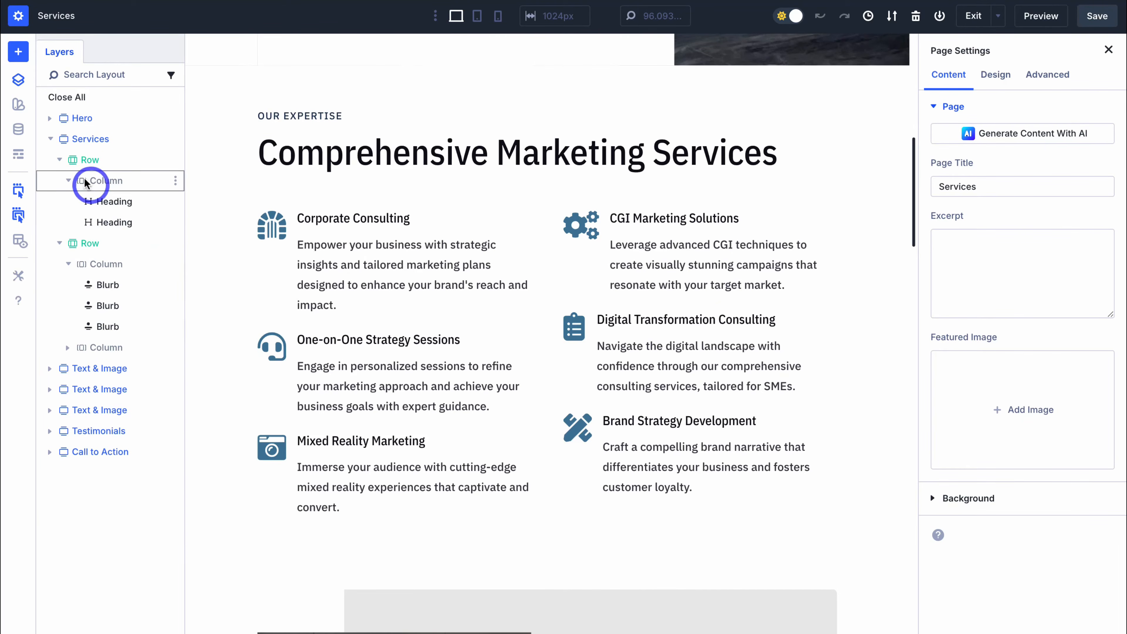
{"action": "left_click", "coordinate": [49, 140]}
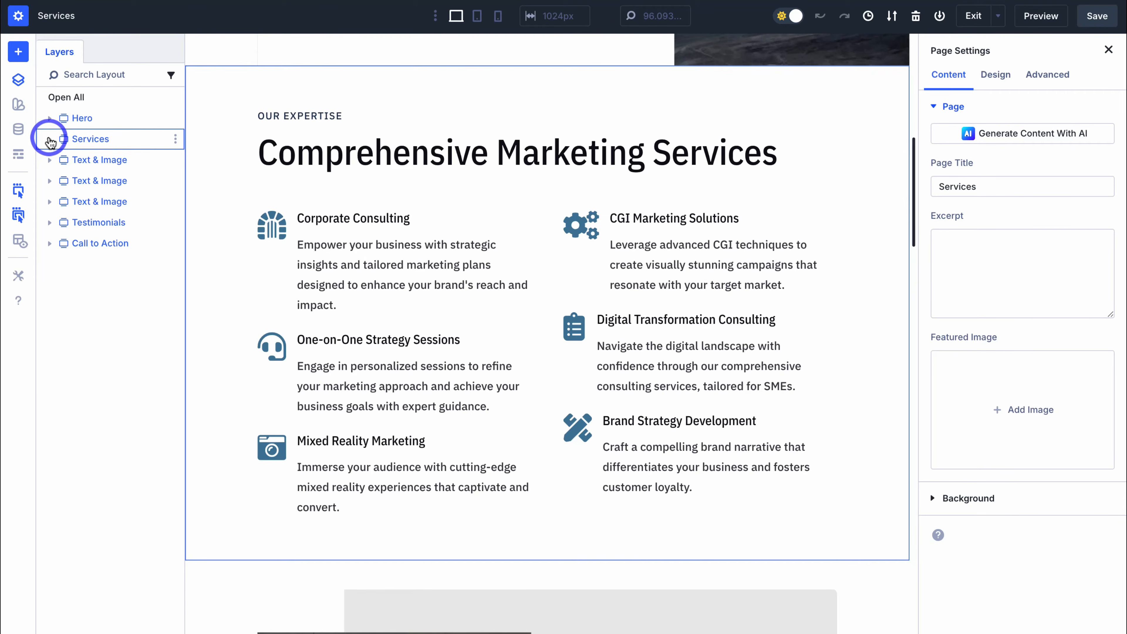
{"action": "scroll", "coordinate": [330, 180], "scroll_direction": "up", "scroll_amount": 12}
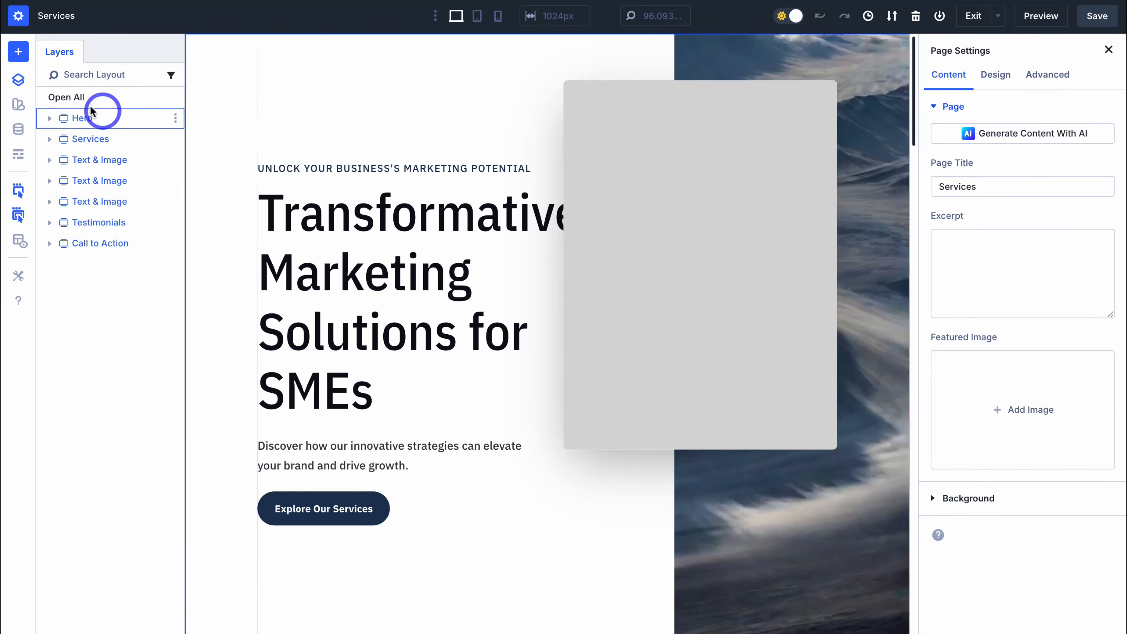
Inspect the Hero section's styles and the Services section's content attributes and module presets, closing the Inspector and Layers when done
{"action": "left_click", "coordinate": [18, 106]}
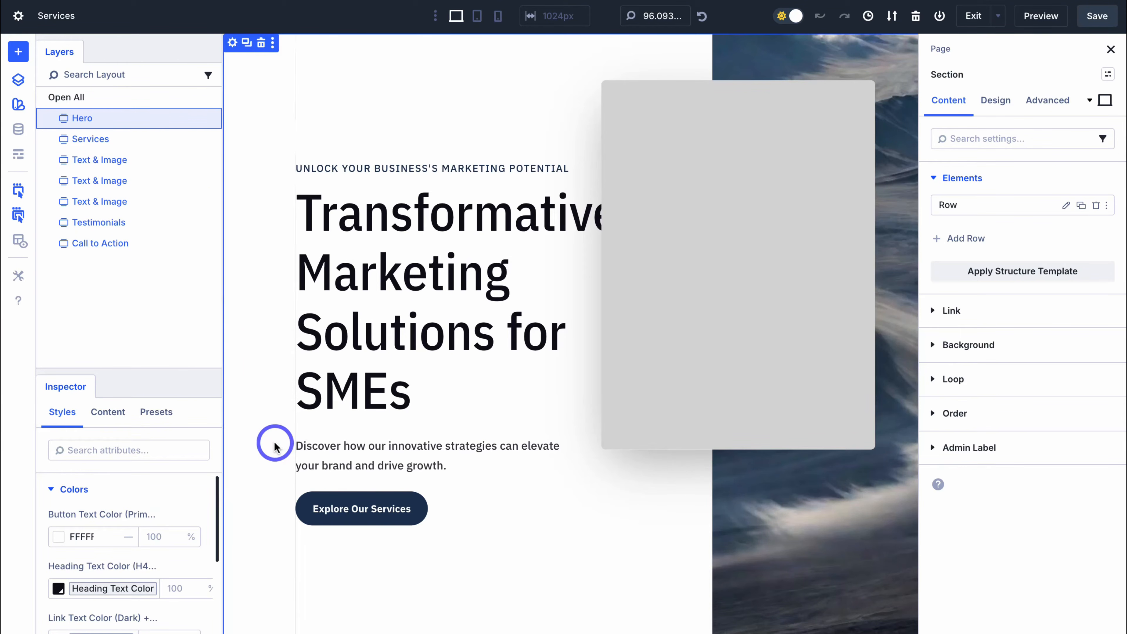
{"action": "scroll", "coordinate": [272, 443], "scroll_direction": "down", "scroll_amount": 8}
{"action": "left_click", "coordinate": [263, 431]}
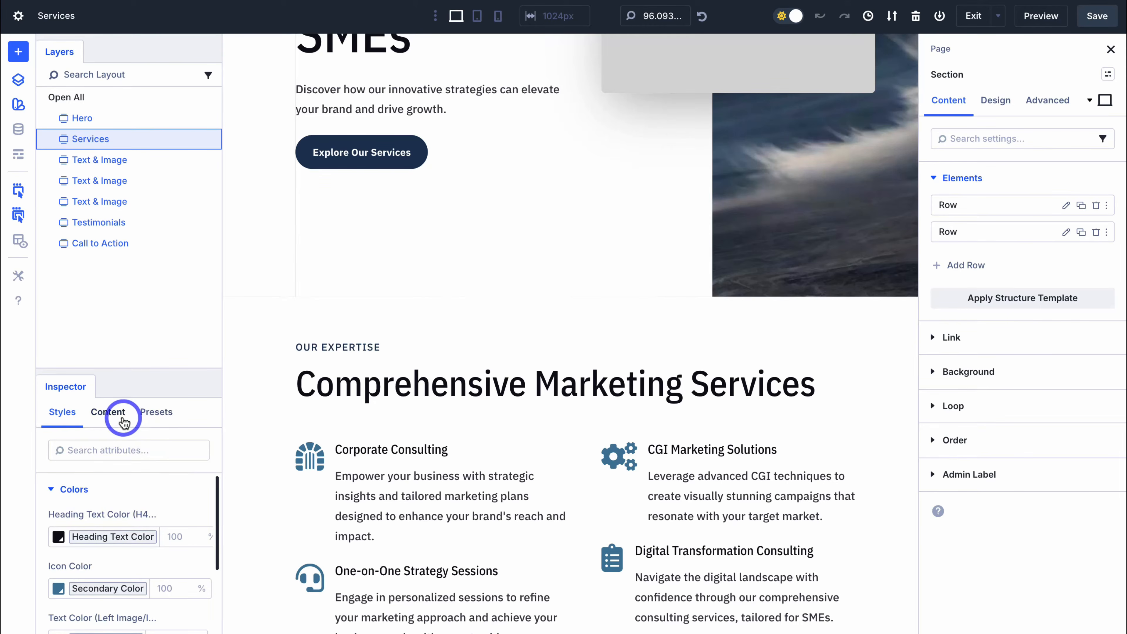
{"action": "left_click", "coordinate": [110, 418]}
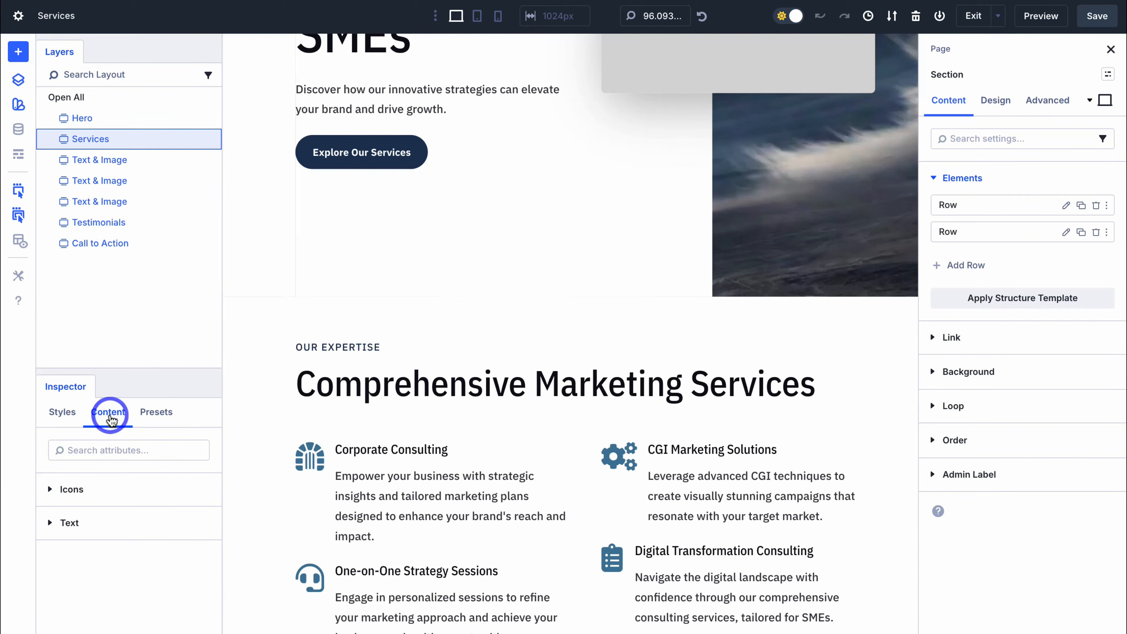
{"action": "left_click", "coordinate": [53, 490]}
{"action": "left_click", "coordinate": [54, 489]}
{"action": "left_click", "coordinate": [52, 524]}
{"action": "left_click", "coordinate": [51, 524]}
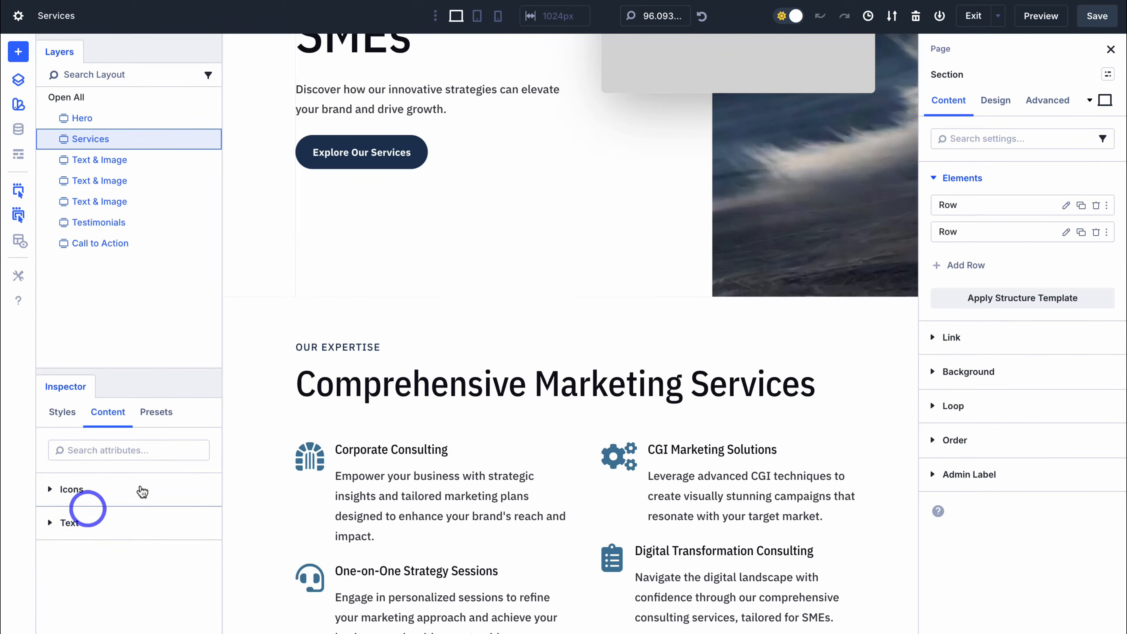
{"action": "left_click", "coordinate": [156, 411]}
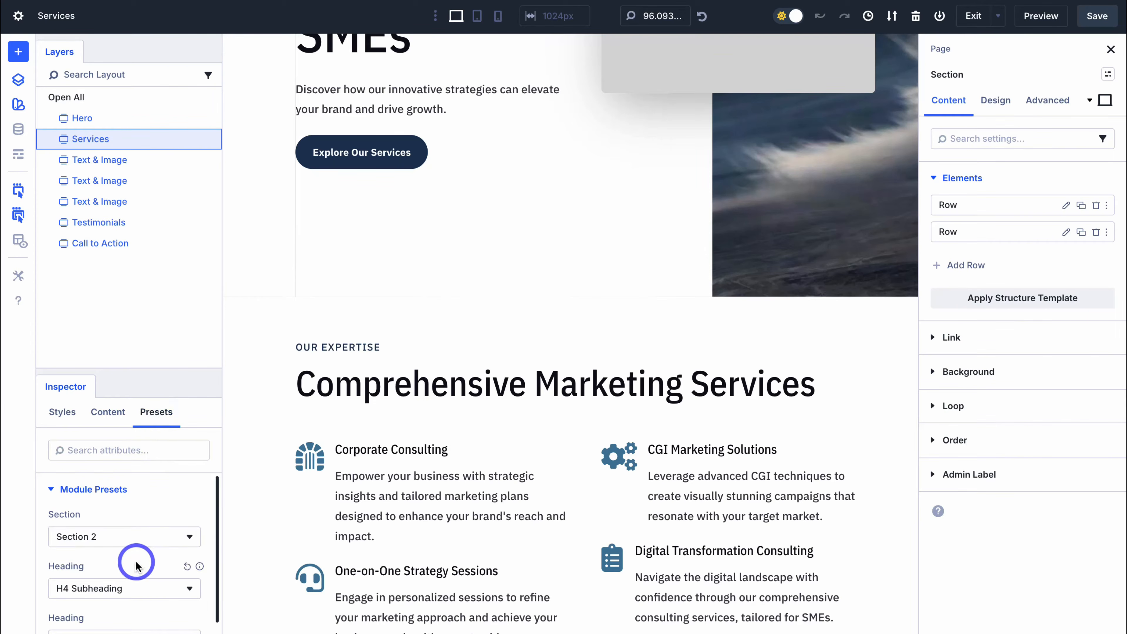
{"action": "left_click", "coordinate": [18, 106]}
{"action": "left_click", "coordinate": [17, 79]}
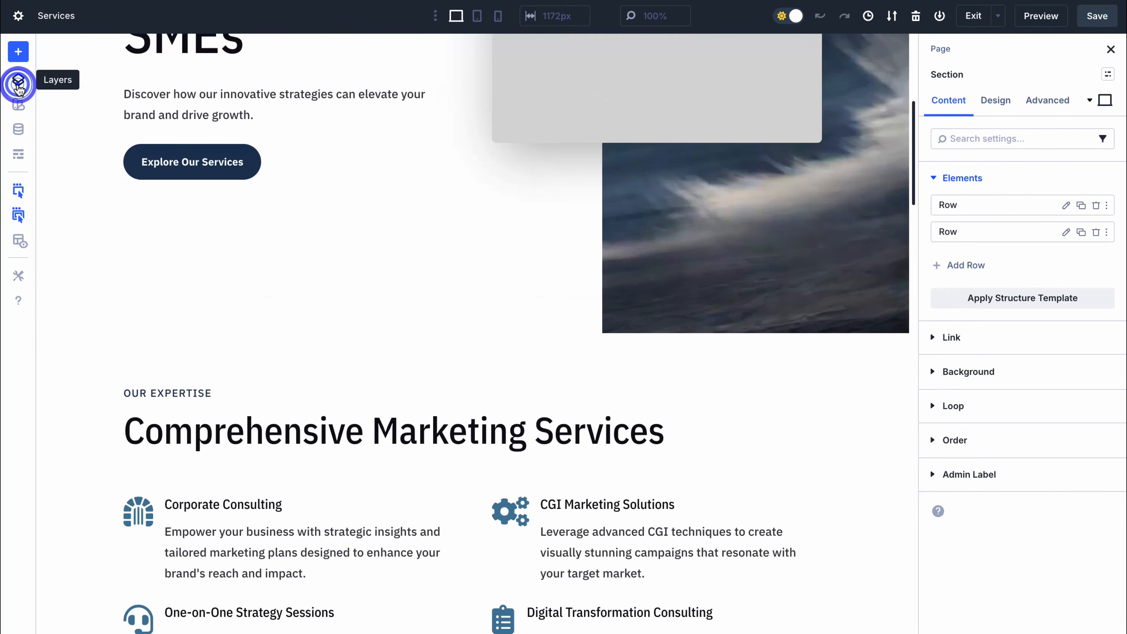
Look through the global variable categories, expand the Fonts variables, and close the variable manager without saving
{"action": "left_click", "coordinate": [18, 130]}
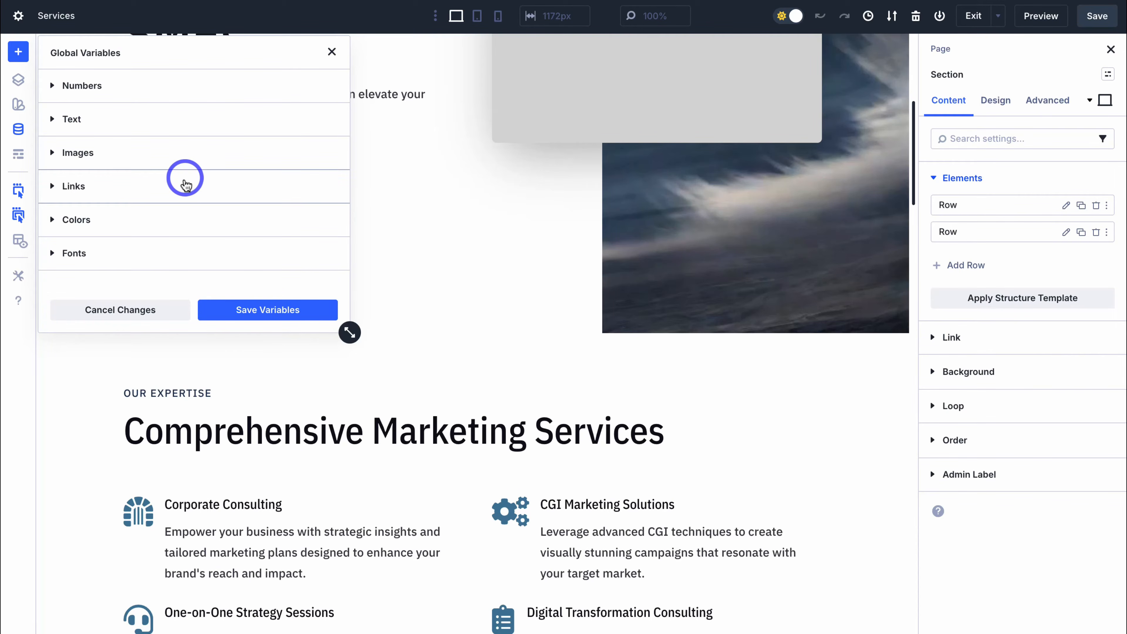
{"action": "left_click", "coordinate": [62, 255]}
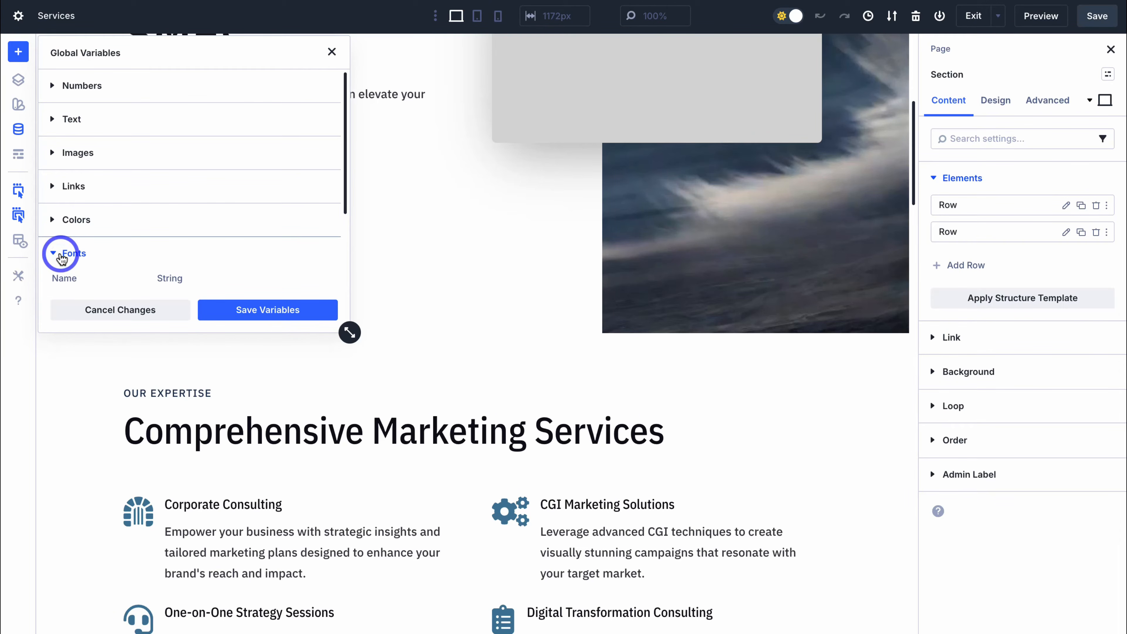
{"action": "left_click", "coordinate": [332, 51]}
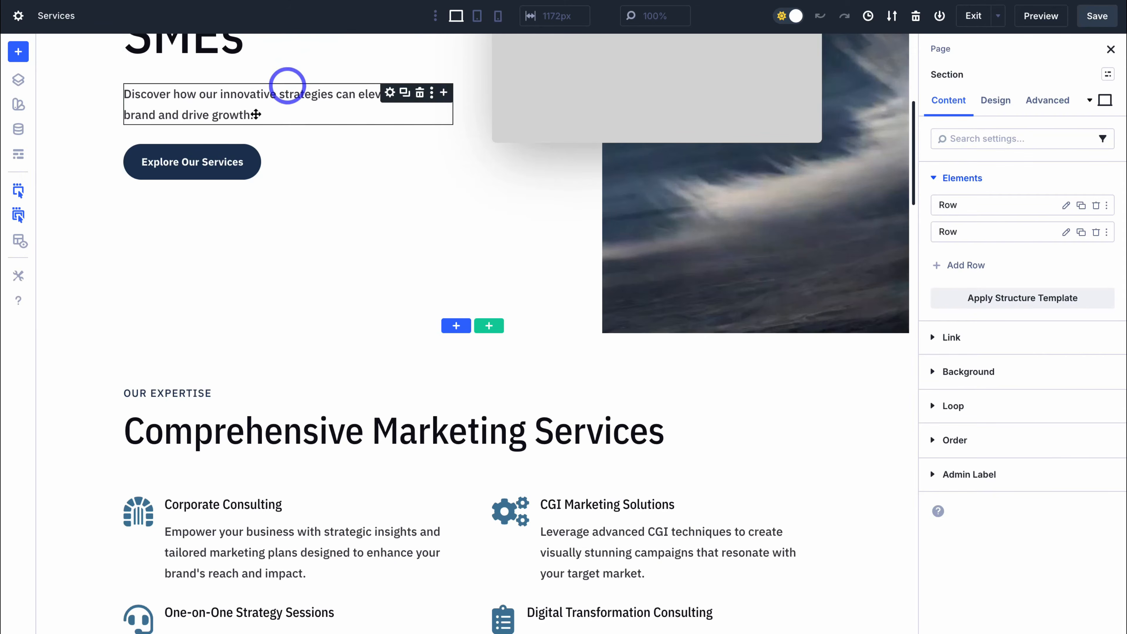
Switch the Services page to Wireframe View, examine its section structure, and briefly show the layers alongside it
{"action": "left_click", "coordinate": [19, 156]}
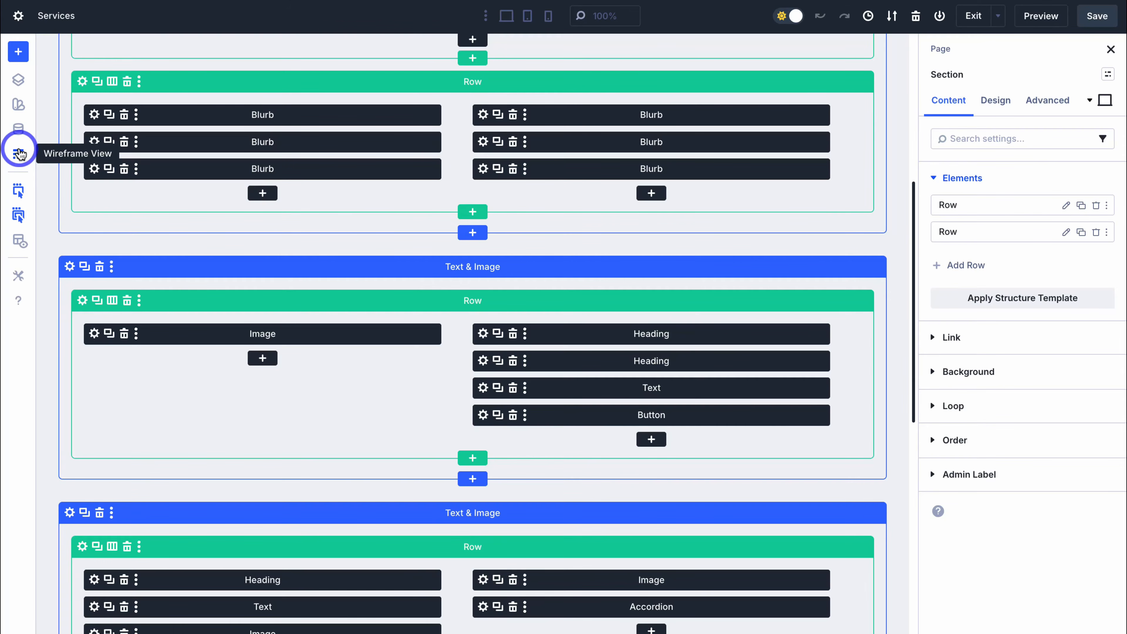
{"action": "scroll", "coordinate": [259, 164], "scroll_direction": "up", "scroll_amount": 8}
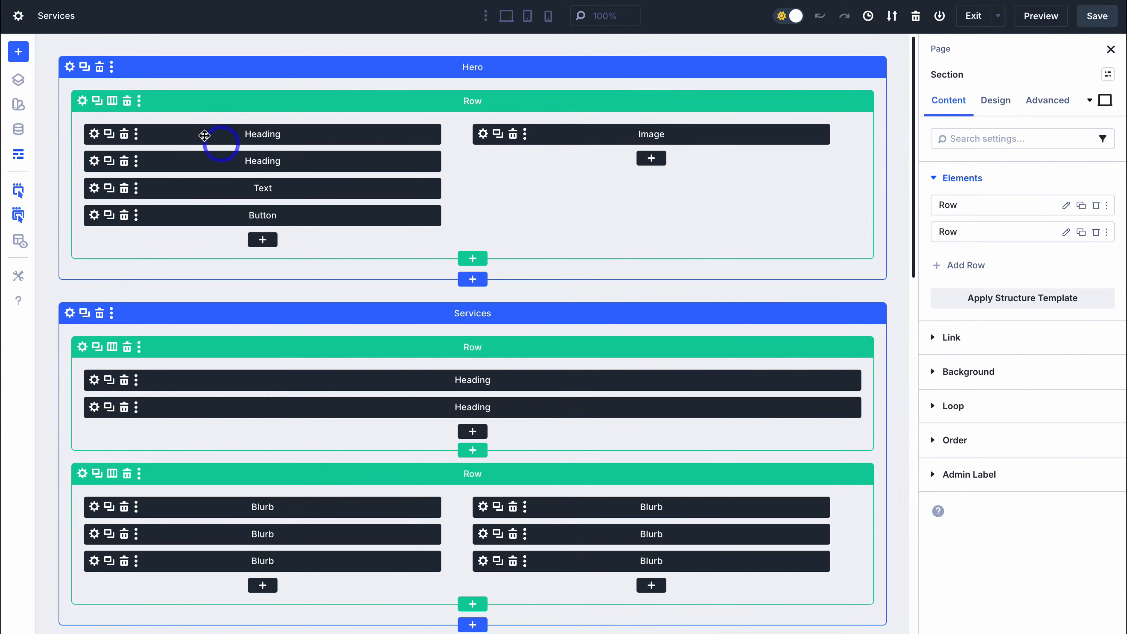
{"action": "left_click", "coordinate": [18, 79]}
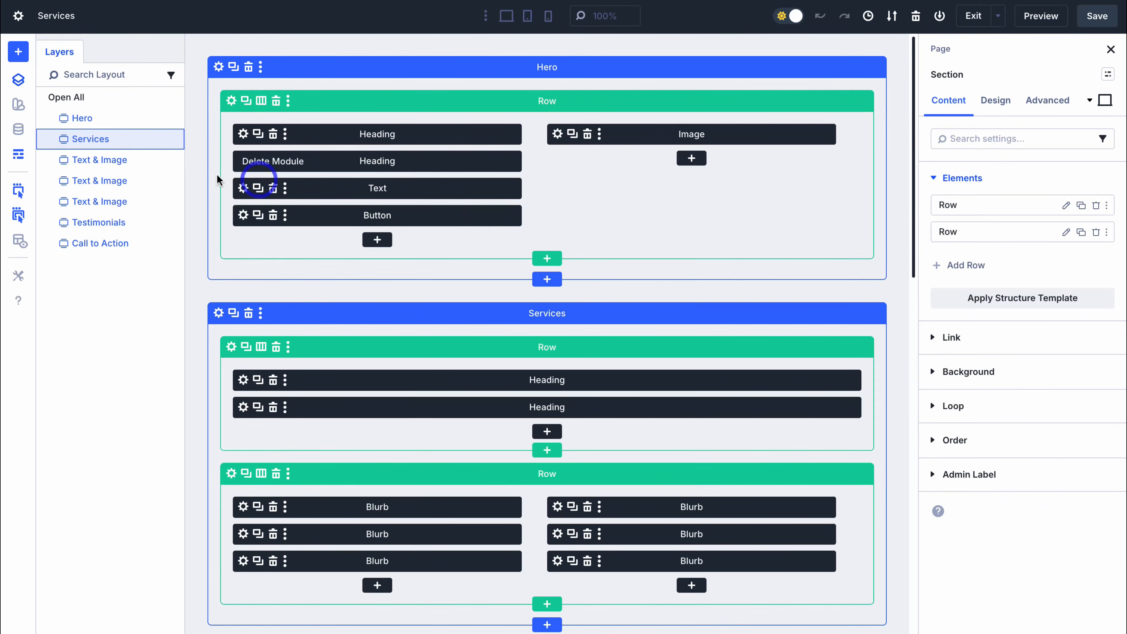
{"action": "left_click", "coordinate": [19, 79]}
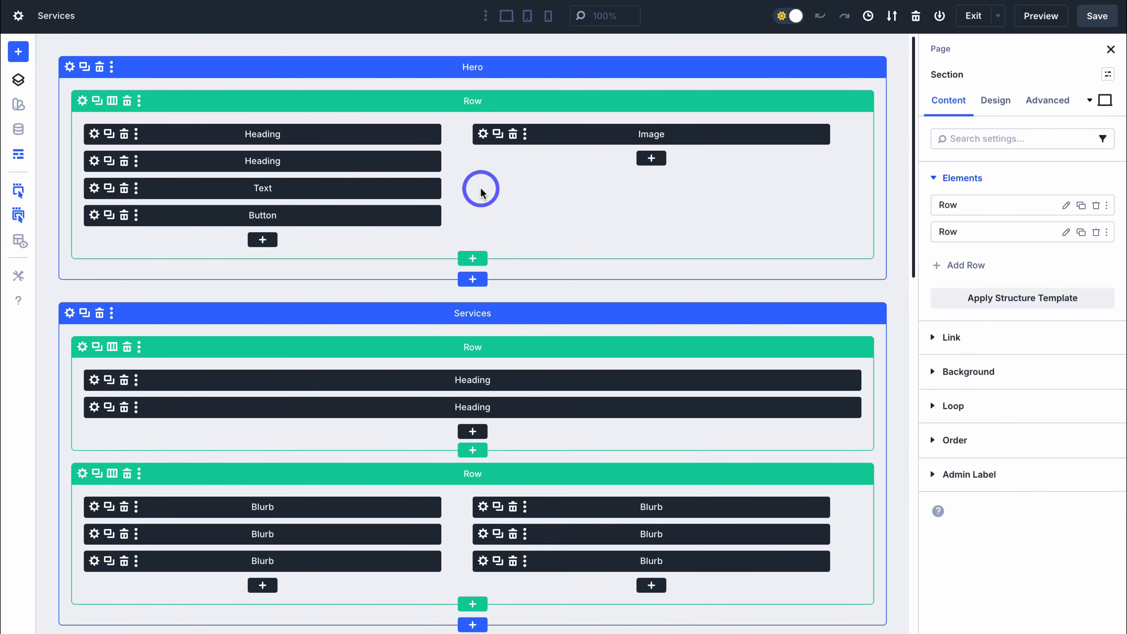
Look at the insert options for modules, rows and sections in the Hero wireframe, close each dialog, and leave Wireframe View
{"action": "left_click", "coordinate": [263, 240]}
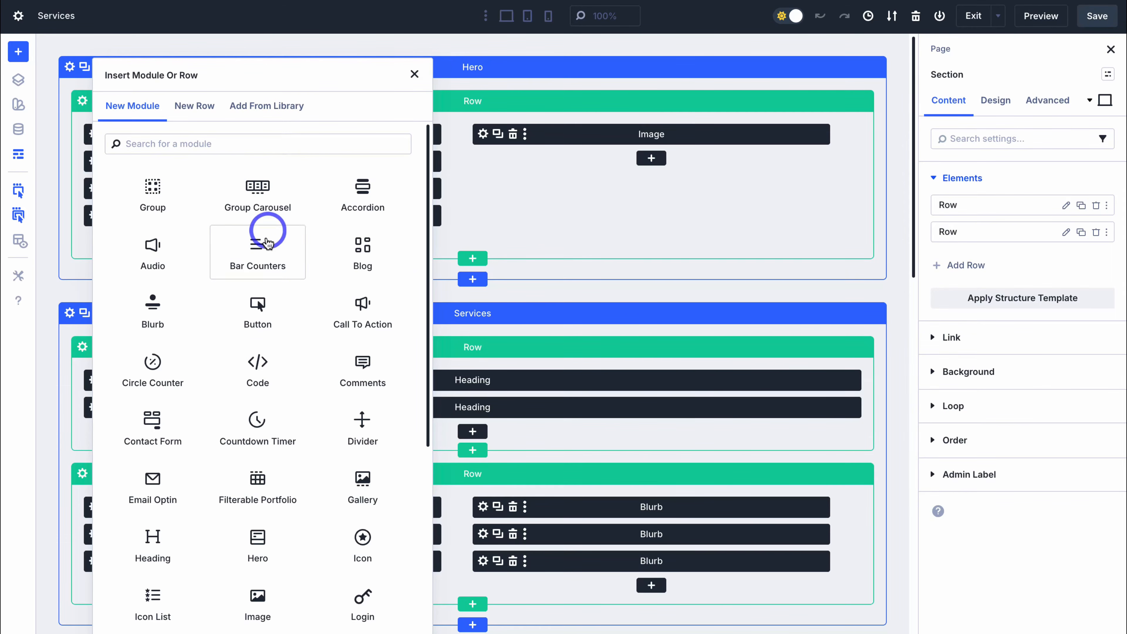
{"action": "left_click", "coordinate": [414, 73]}
{"action": "left_click", "coordinate": [473, 258]}
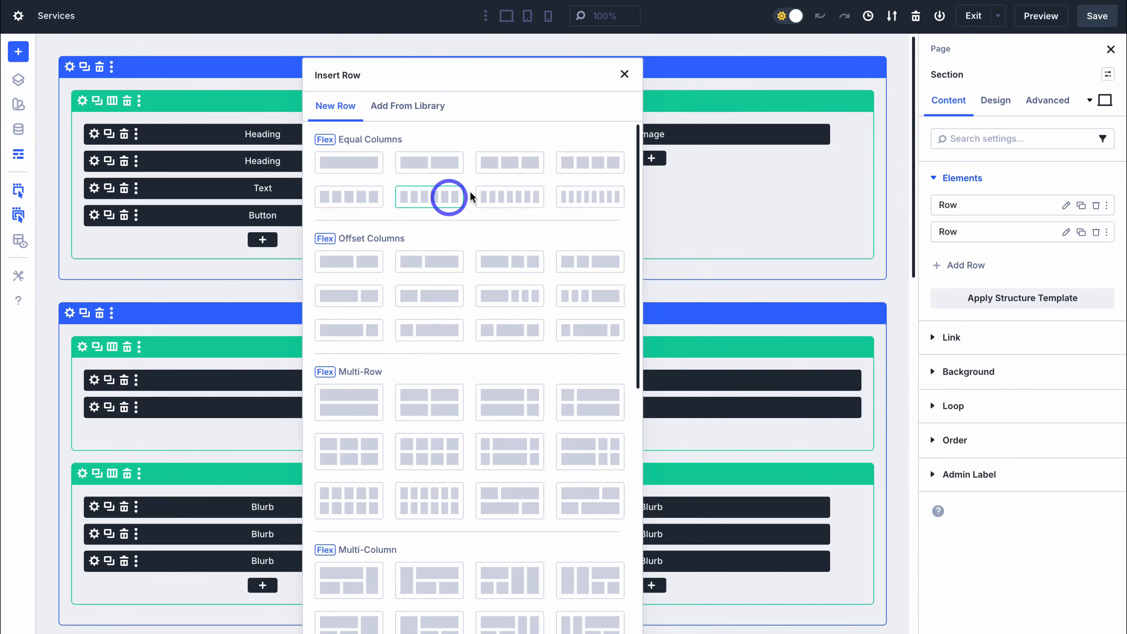
{"action": "left_click", "coordinate": [625, 74]}
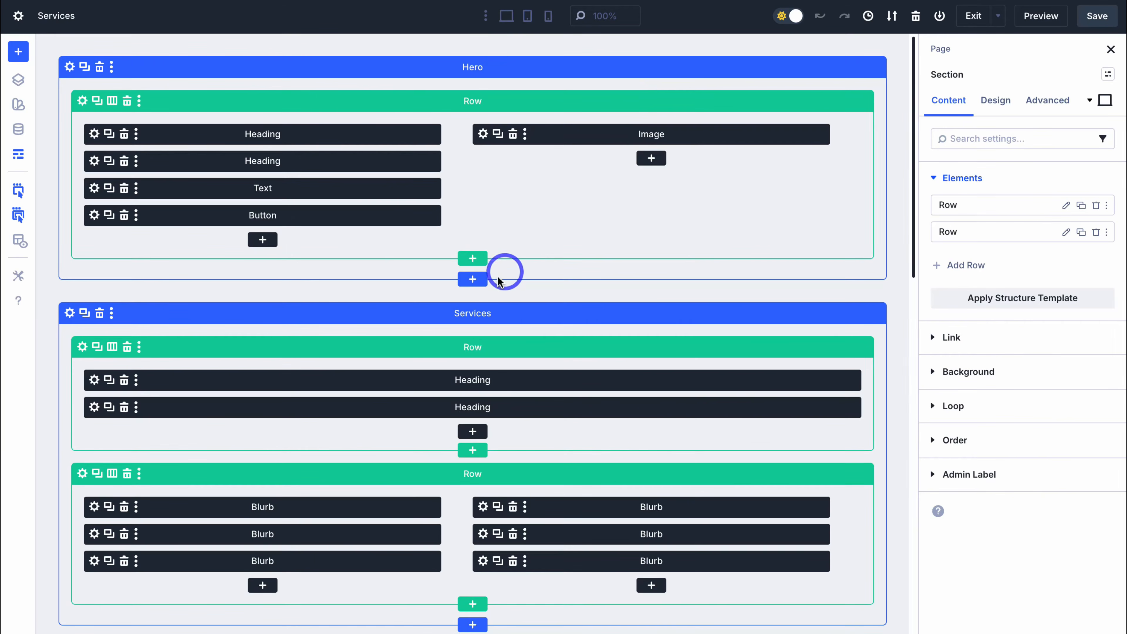
{"action": "left_click", "coordinate": [474, 280]}
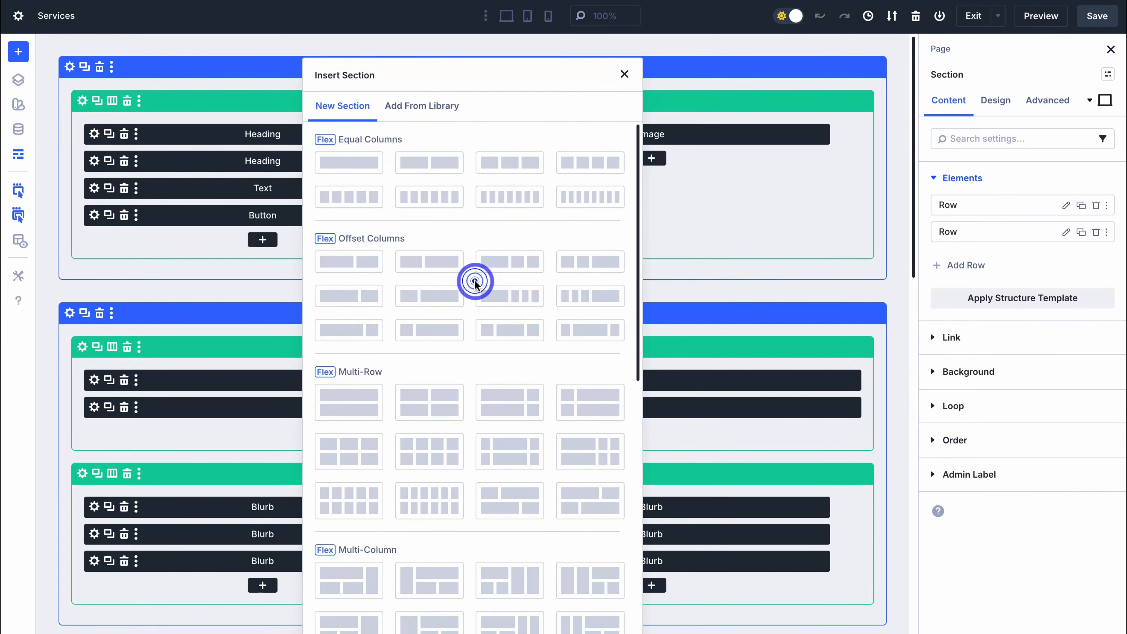
{"action": "left_click", "coordinate": [624, 75]}
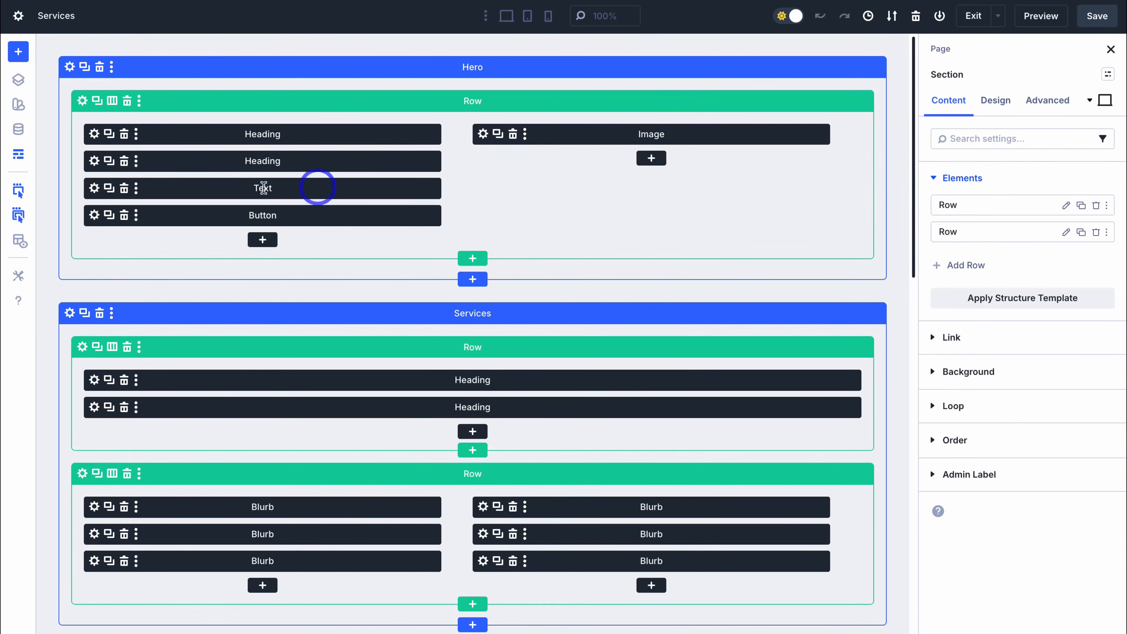
{"action": "left_click", "coordinate": [19, 153]}
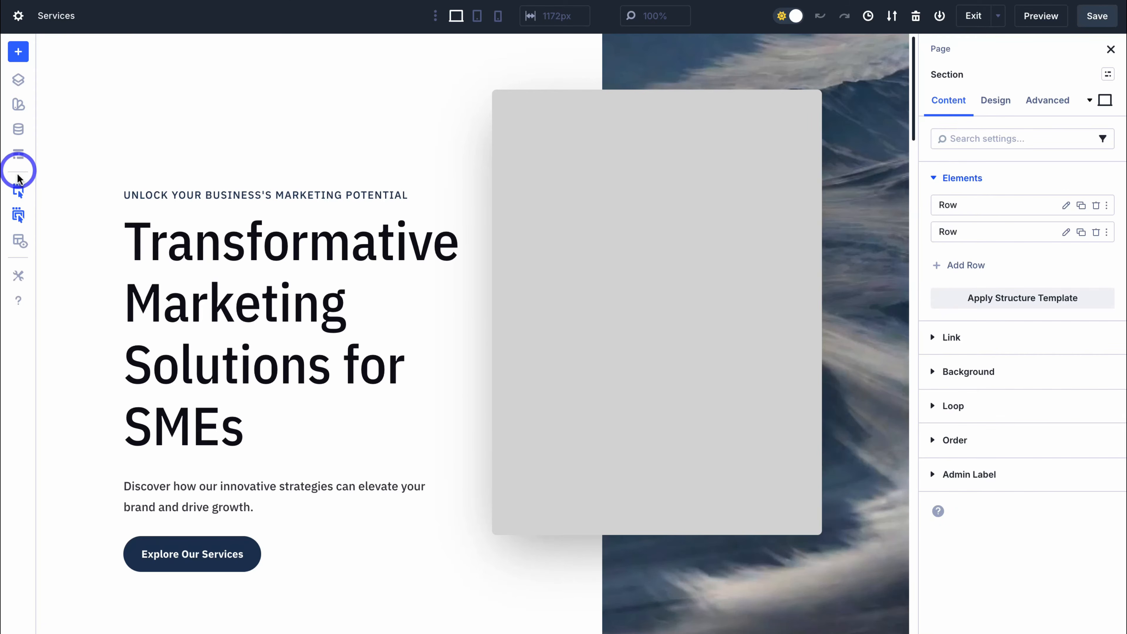
Turn on X-Ray mode, examine the element outlines in the Hero and Services sections, turn it off and return to the hero
{"action": "left_click", "coordinate": [19, 242]}
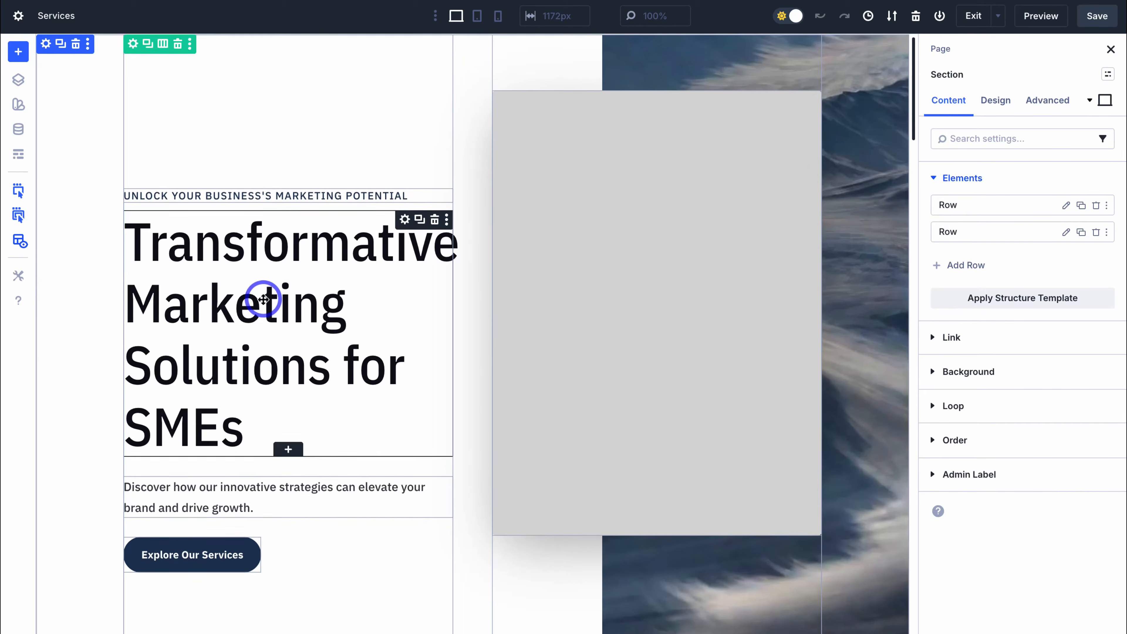
{"action": "scroll", "coordinate": [576, 352], "scroll_direction": "down", "scroll_amount": 7}
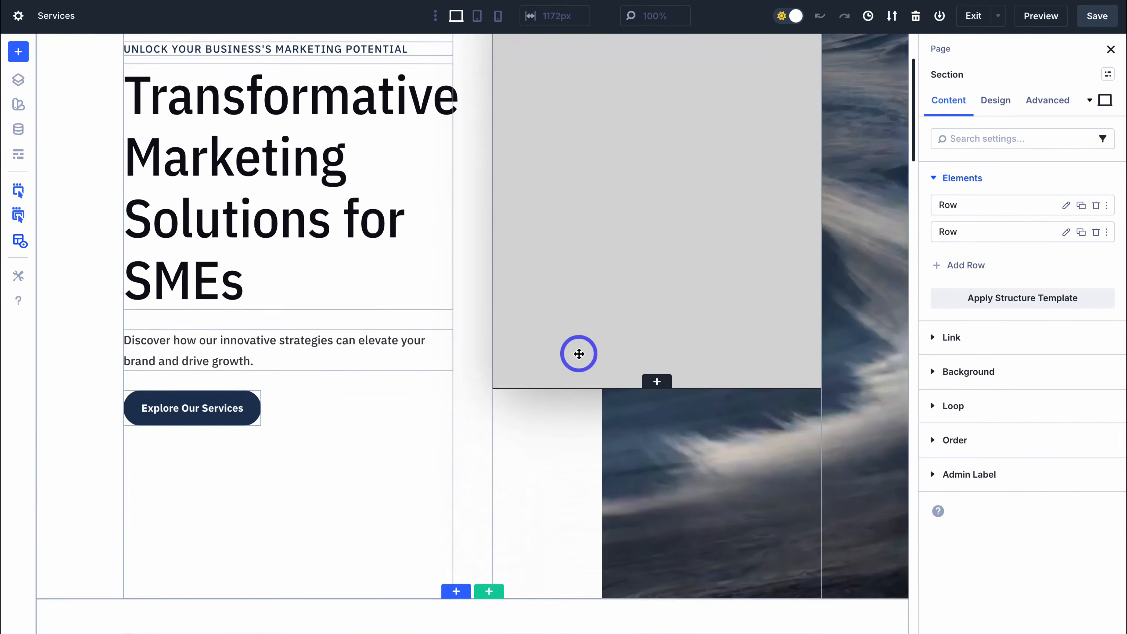
{"action": "scroll", "coordinate": [387, 356], "scroll_direction": "up", "scroll_amount": 6}
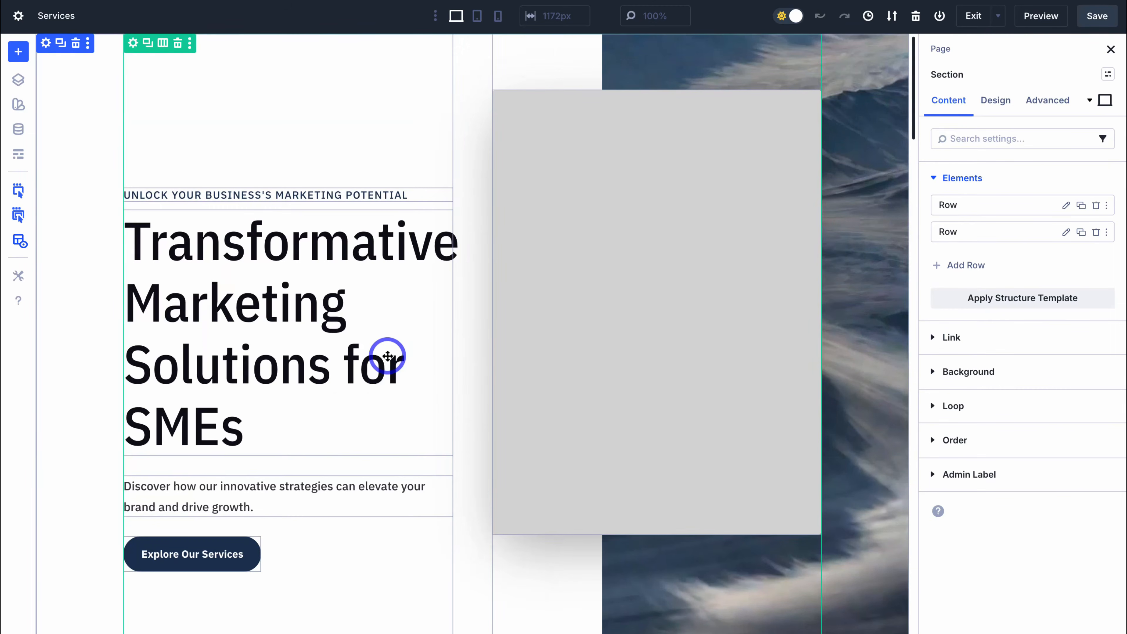
{"action": "scroll", "coordinate": [387, 356], "scroll_direction": "down", "scroll_amount": 14}
{"action": "scroll", "coordinate": [387, 356], "scroll_direction": "down", "scroll_amount": 3}
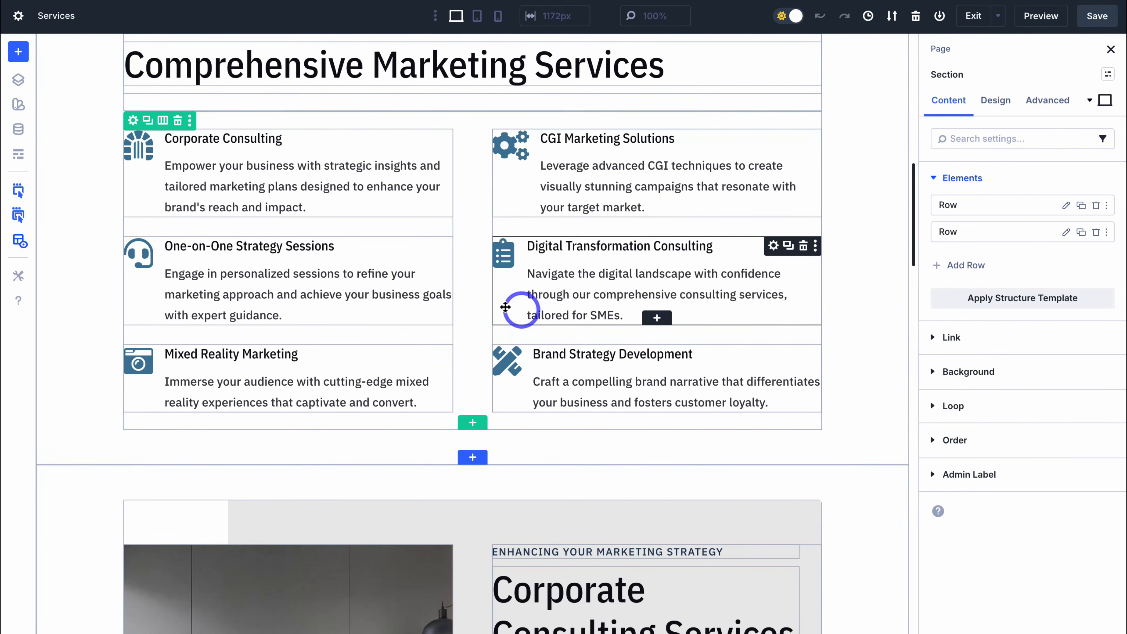
{"action": "scroll", "coordinate": [395, 290], "scroll_direction": "up", "scroll_amount": 3}
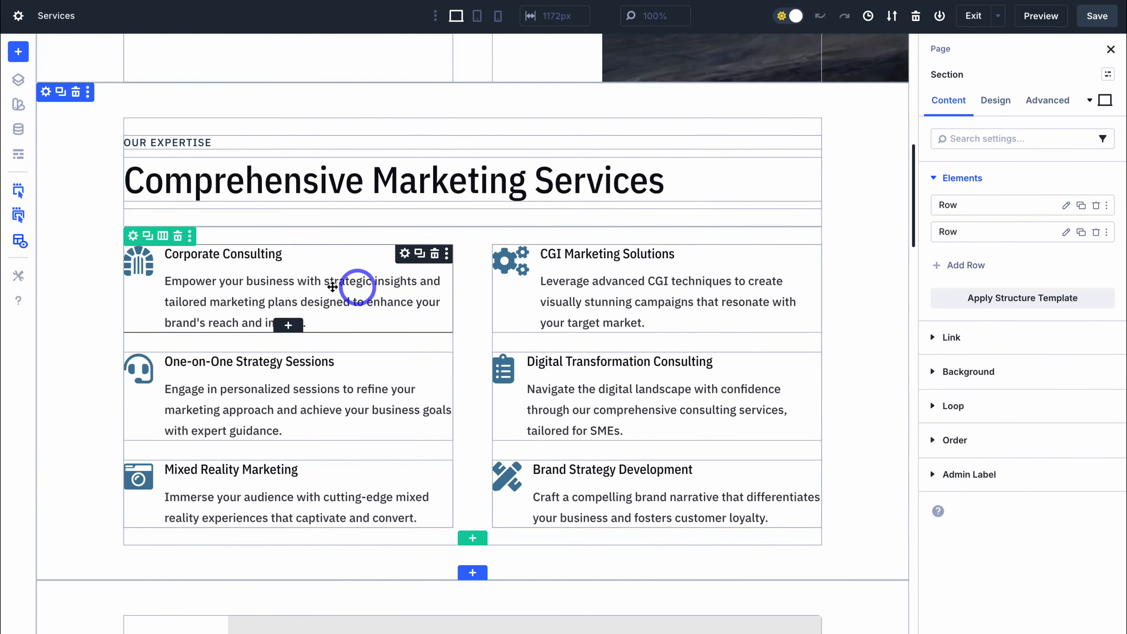
{"action": "left_click", "coordinate": [19, 241]}
{"action": "scroll", "coordinate": [289, 273], "scroll_direction": "up", "scroll_amount": 15}
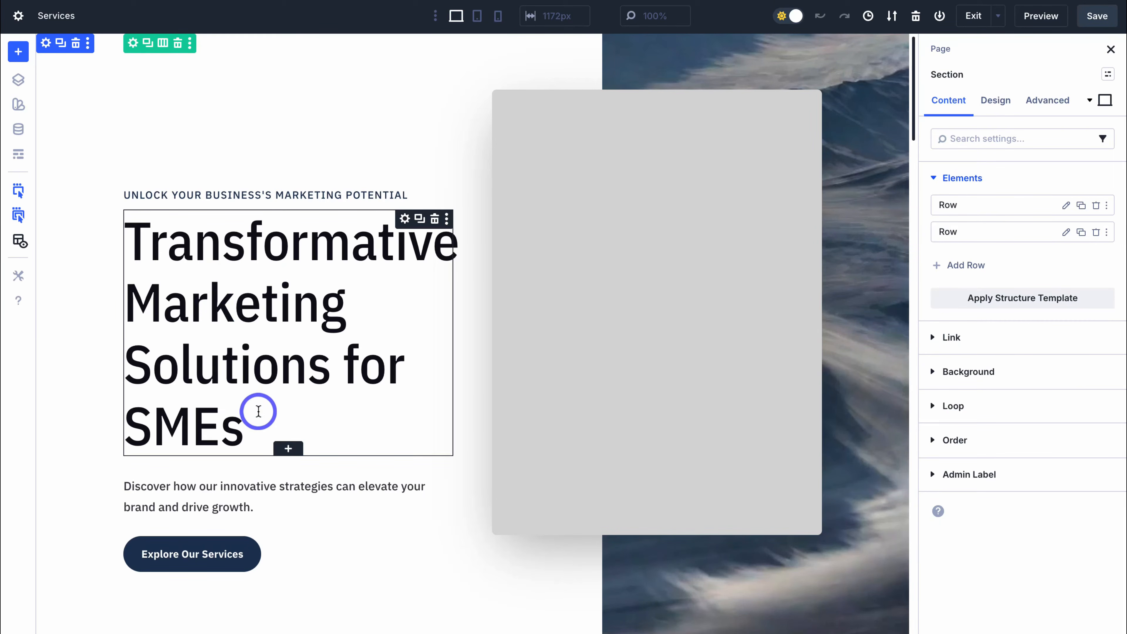
Replace the hero's main heading with "Mixed Reality & CGI Content for Brands."
{"action": "left_click", "coordinate": [273, 416]}
{"action": "left_click", "coordinate": [273, 415]}
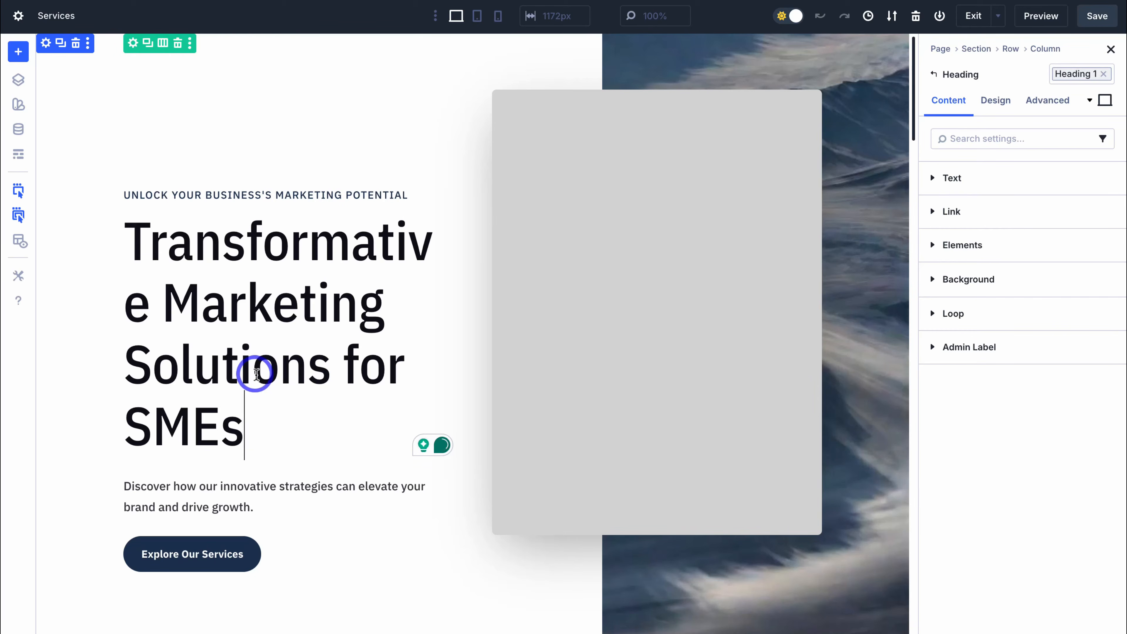
{"action": "left_click_drag", "start_coordinate": [251, 423], "coordinate": [146, 252]}
{"action": "type", "text": "Mixed Reality & CGI Content for Brands."}
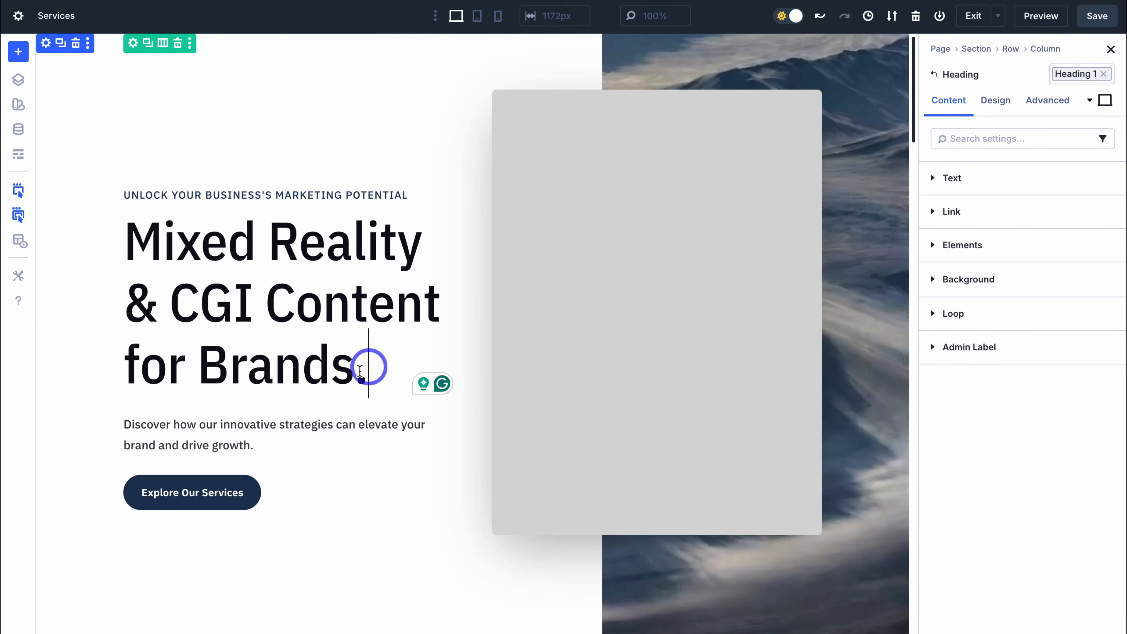
{"action": "left_click", "coordinate": [301, 435]}
Select the hero subheading and main heading in turn, and review the main heading's Text, Link and Elements content settings
{"action": "left_click", "coordinate": [316, 197]}
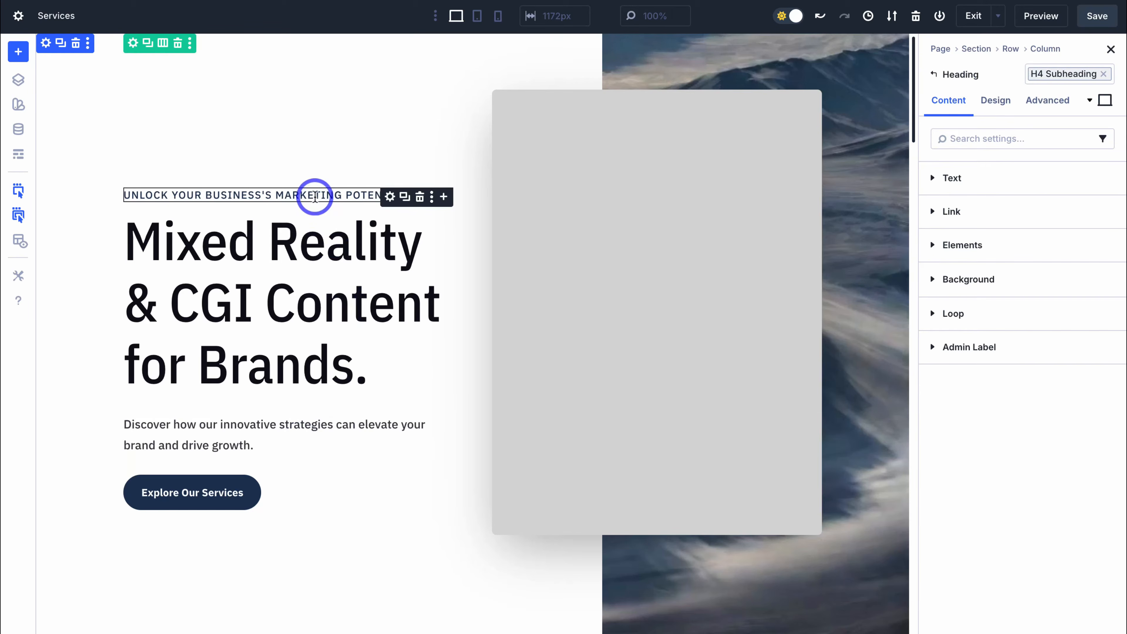
{"action": "left_click", "coordinate": [321, 278]}
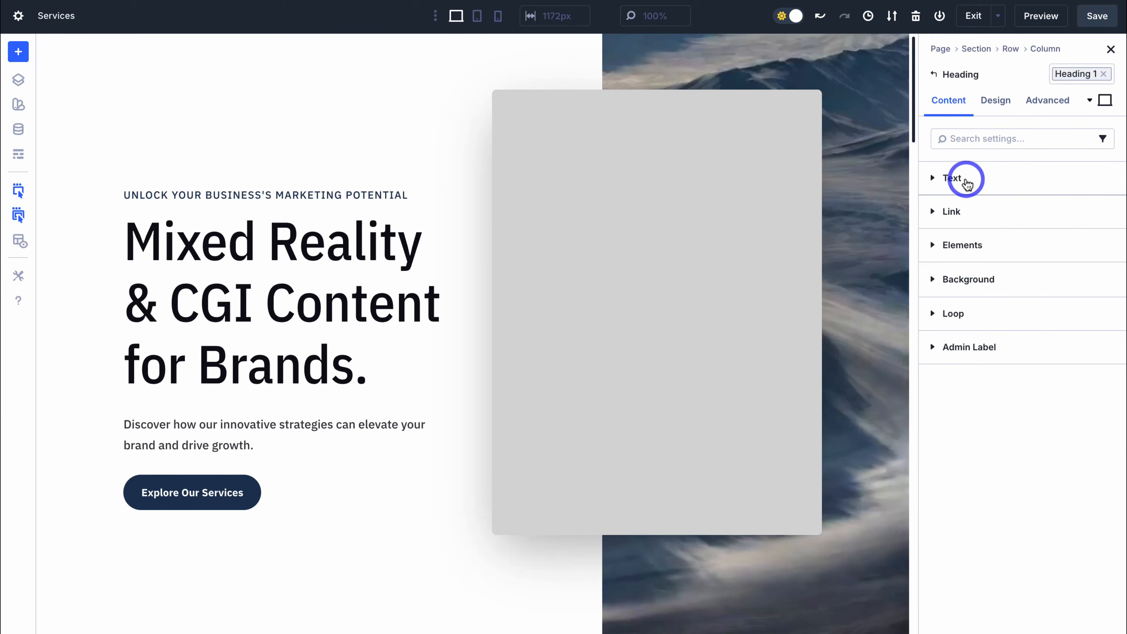
{"action": "left_click", "coordinate": [965, 178]}
{"action": "left_click", "coordinate": [994, 207]}
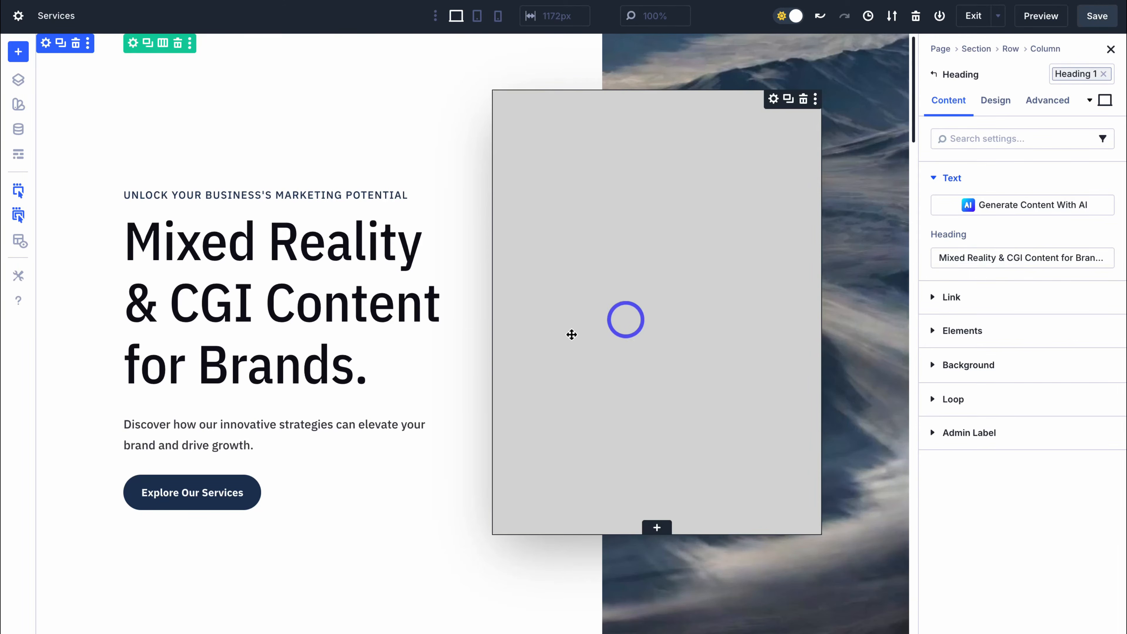
{"action": "left_click", "coordinate": [957, 297]}
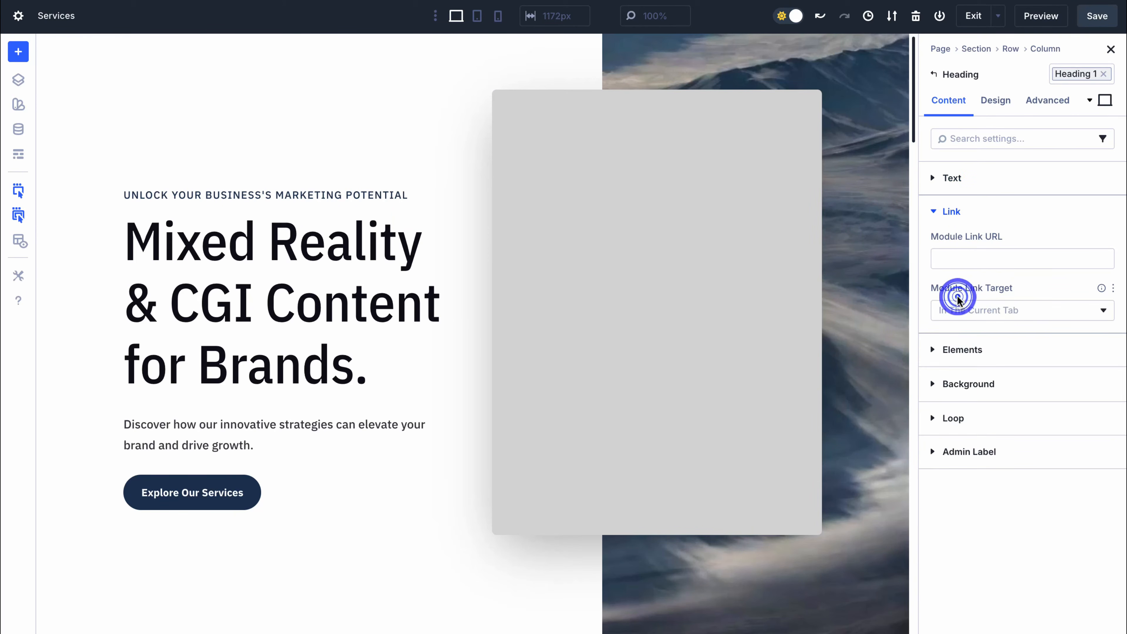
{"action": "left_click", "coordinate": [963, 348]}
Try background color AE7F7F on the hero's main heading and remove it again
{"action": "left_click", "coordinate": [962, 347]}
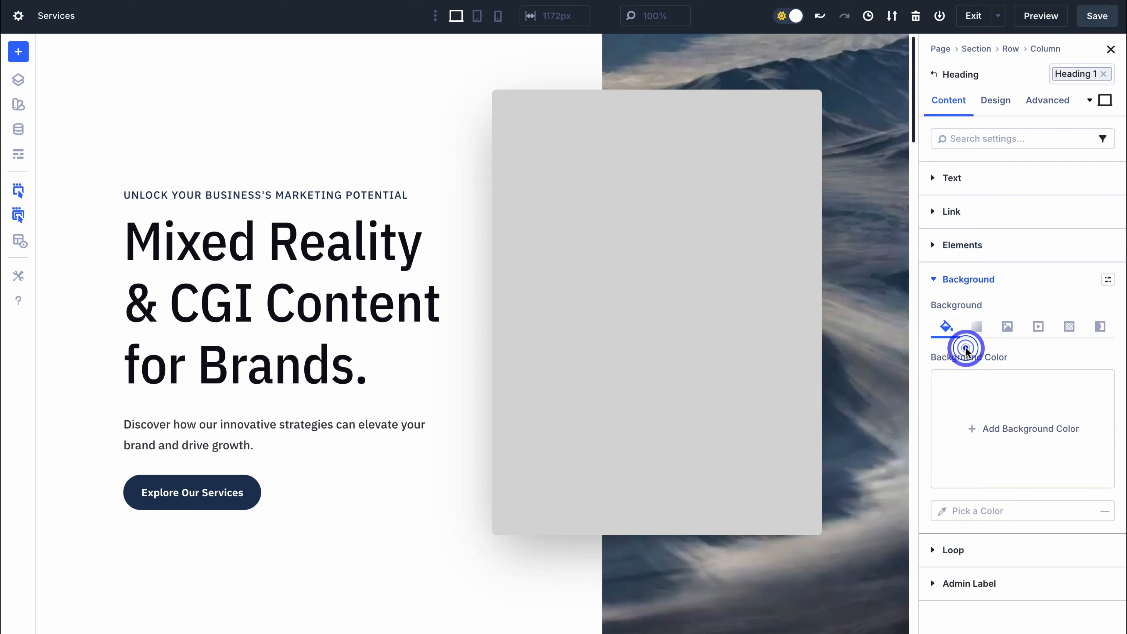
{"action": "left_click", "coordinate": [993, 413]}
{"action": "left_click", "coordinate": [801, 395]}
{"action": "left_click", "coordinate": [783, 376]}
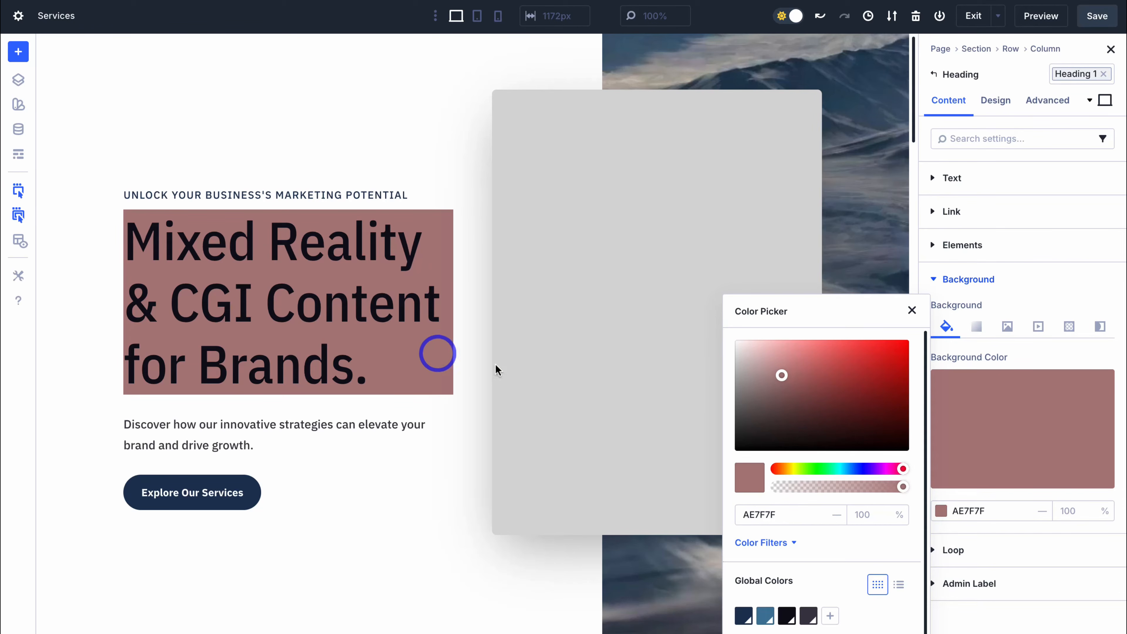
{"action": "left_click", "coordinate": [911, 309]}
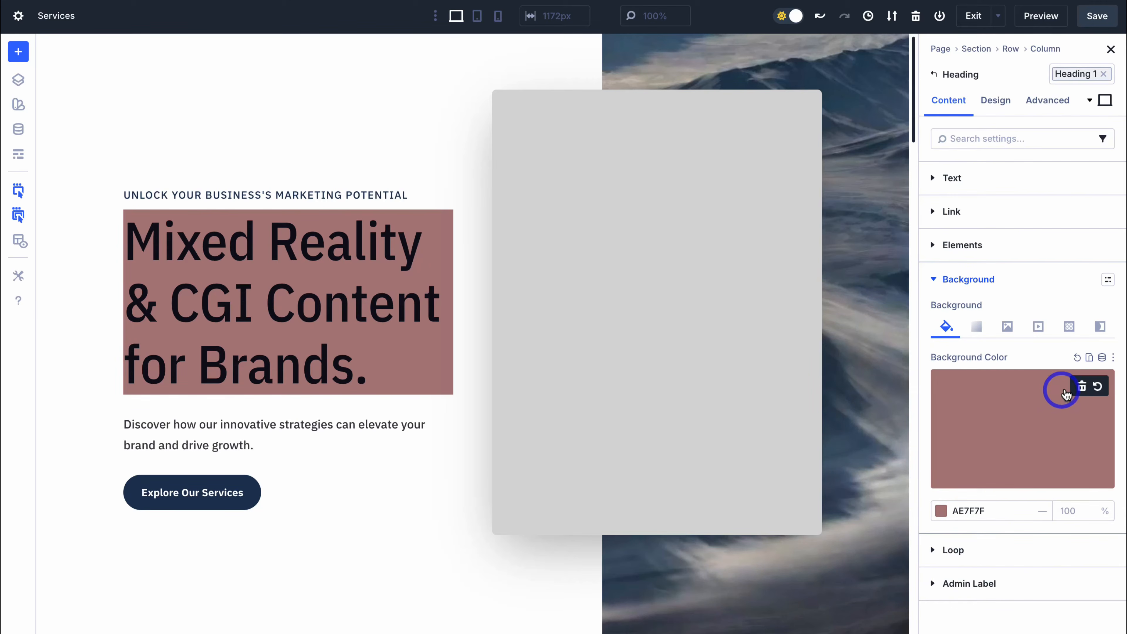
{"action": "left_click", "coordinate": [1081, 386]}
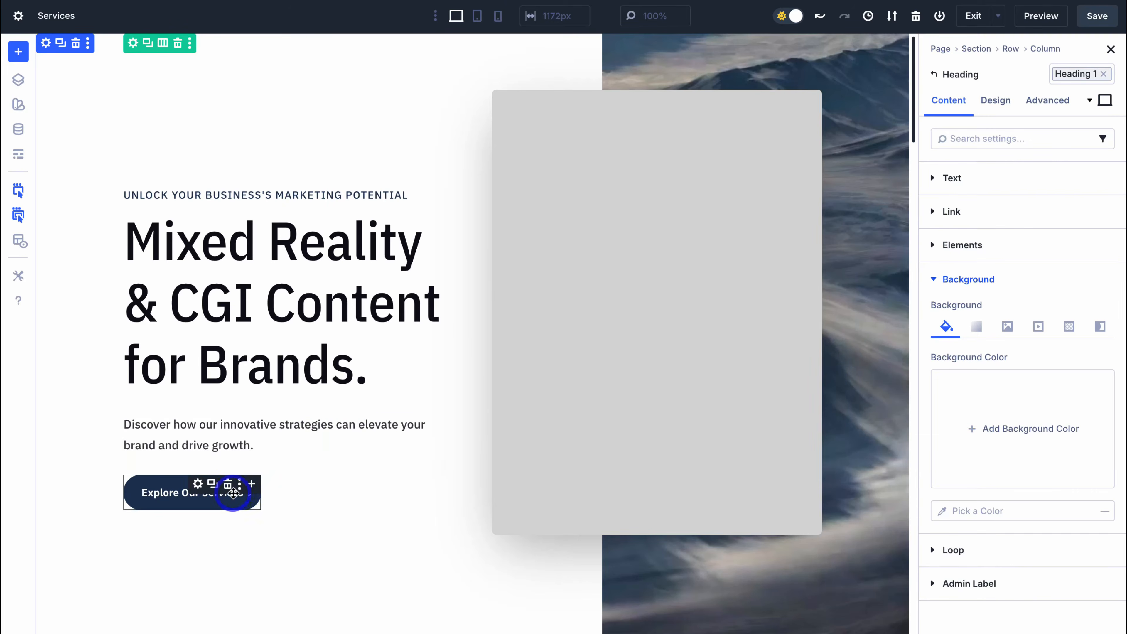
Change the hero button's text to "Free Consultation"
{"action": "left_click", "coordinate": [165, 498]}
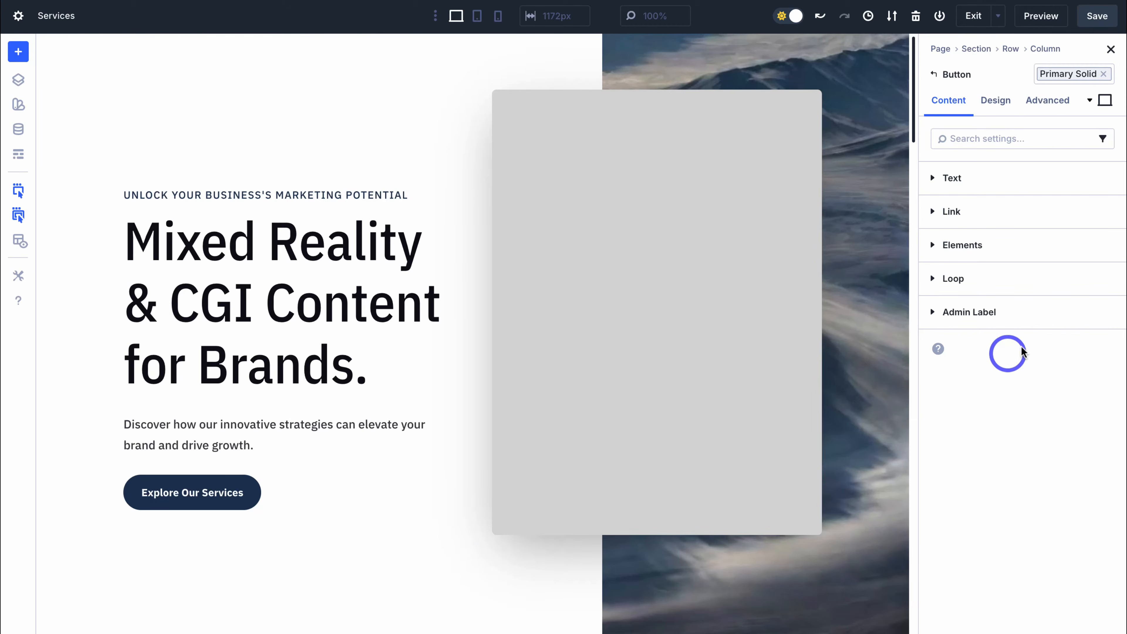
{"action": "left_click", "coordinate": [1022, 178]}
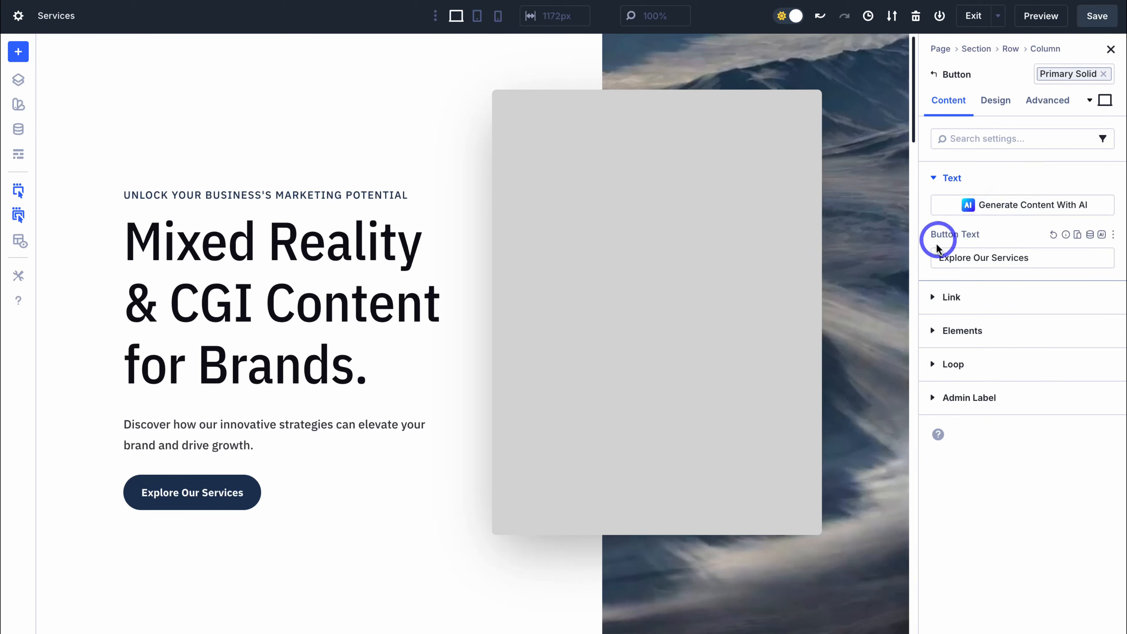
{"action": "left_click_drag", "start_coordinate": [1039, 257], "coordinate": [936, 257]}
{"action": "type", "text": "Free Consultation"}
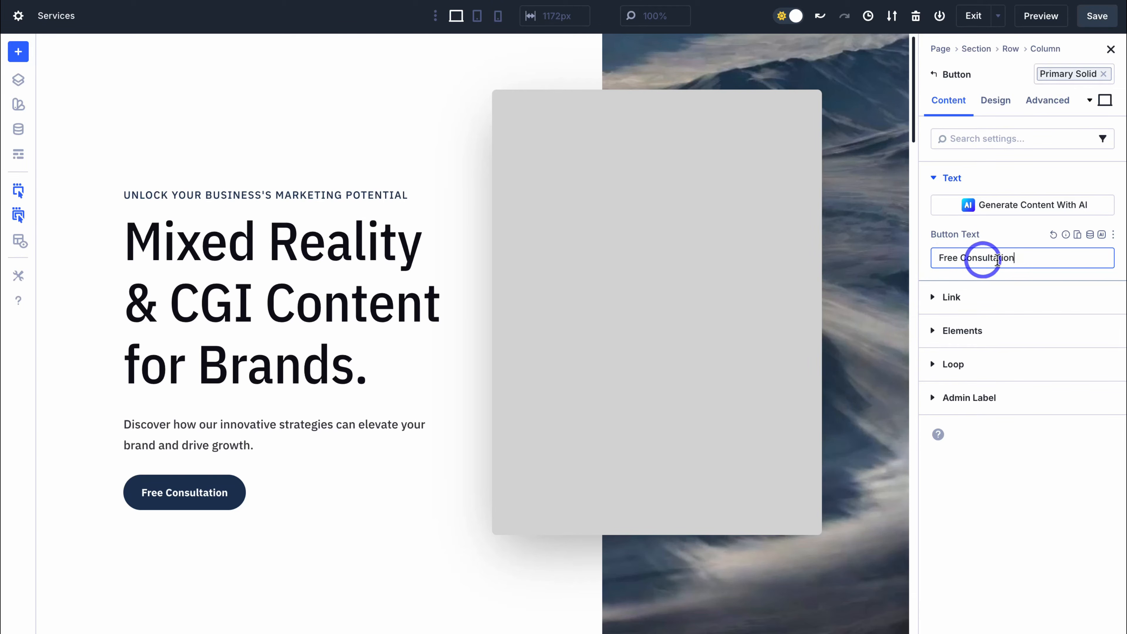
{"action": "left_click", "coordinate": [968, 296]}
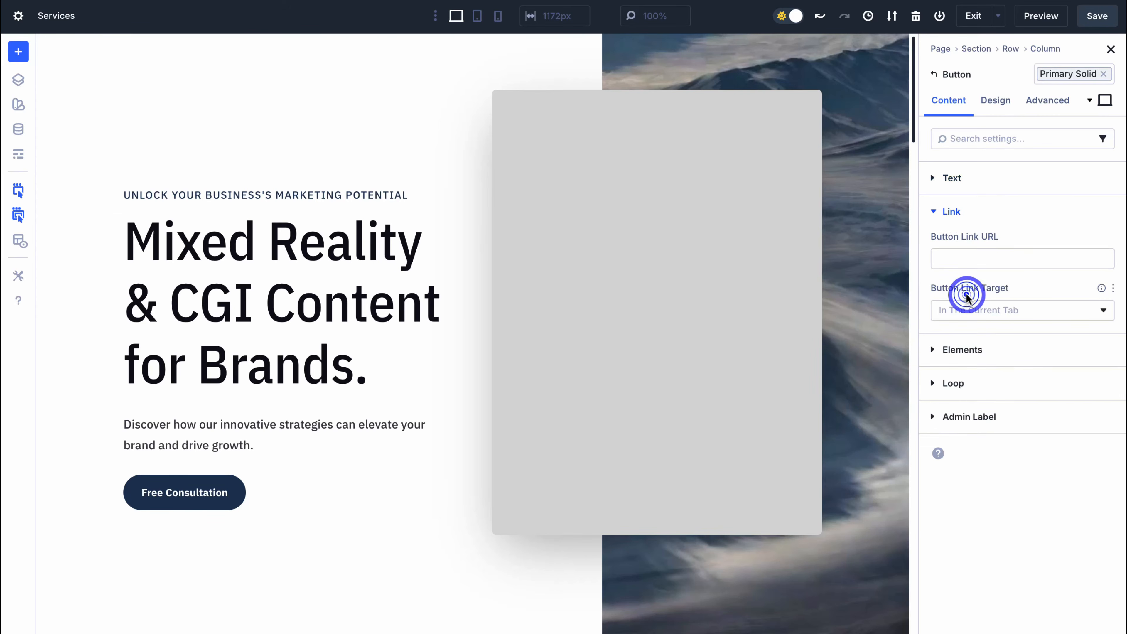
{"action": "left_click", "coordinate": [989, 259]}
{"action": "type", "text": "https://digitize-consulting.com/contact/"}
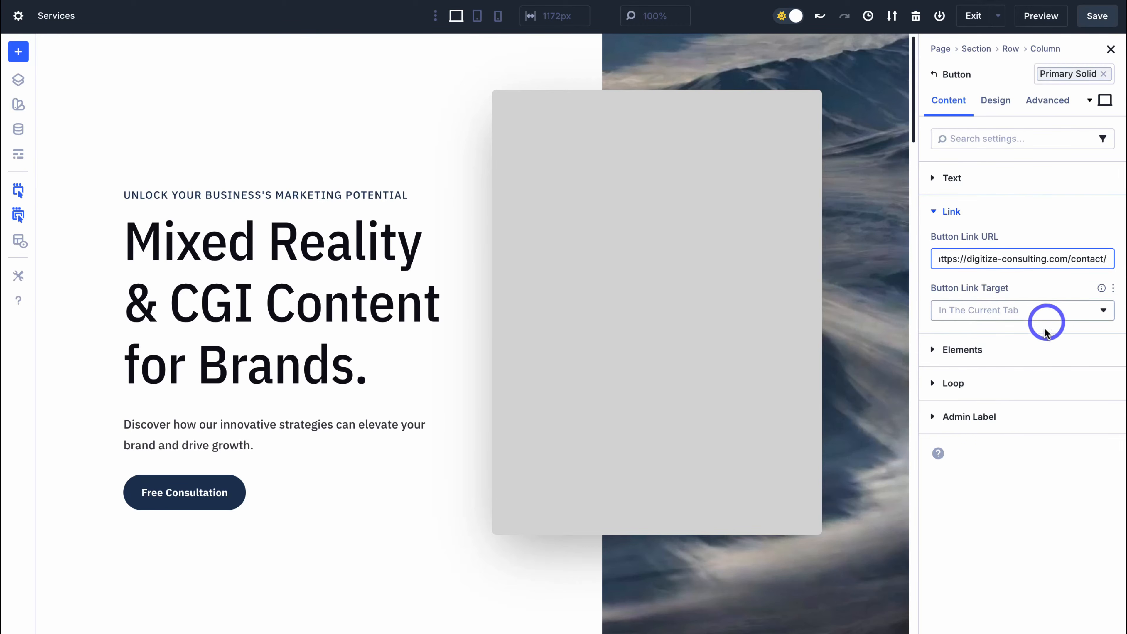
Review the hero button's layout design setting and set its alignment to left after trying center
{"action": "left_click", "coordinate": [996, 101]}
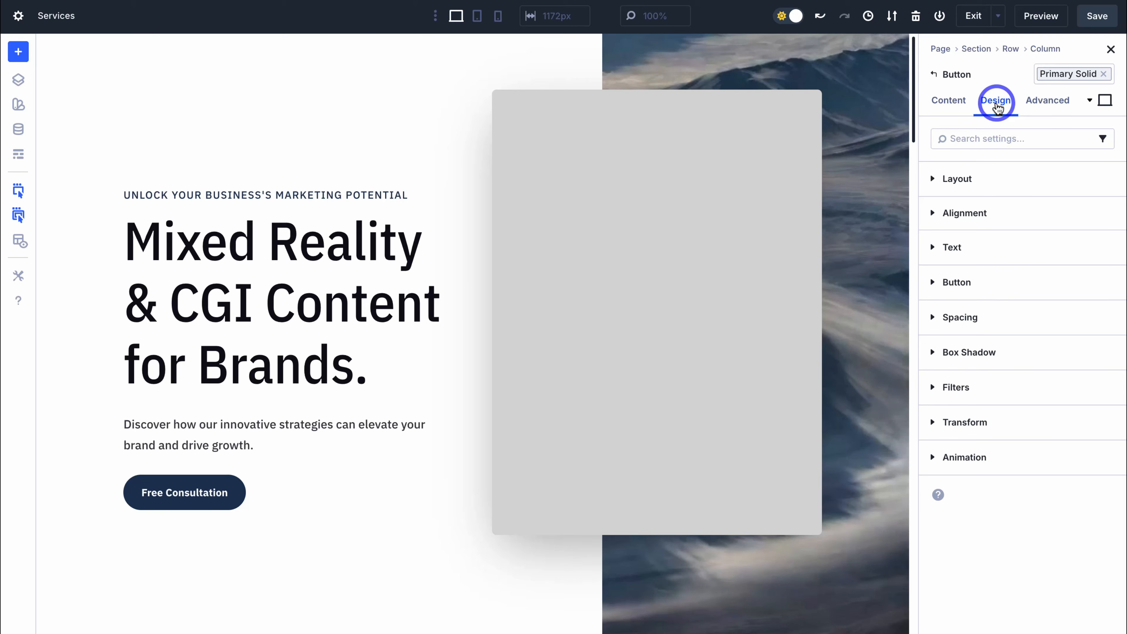
{"action": "left_click", "coordinate": [972, 179]}
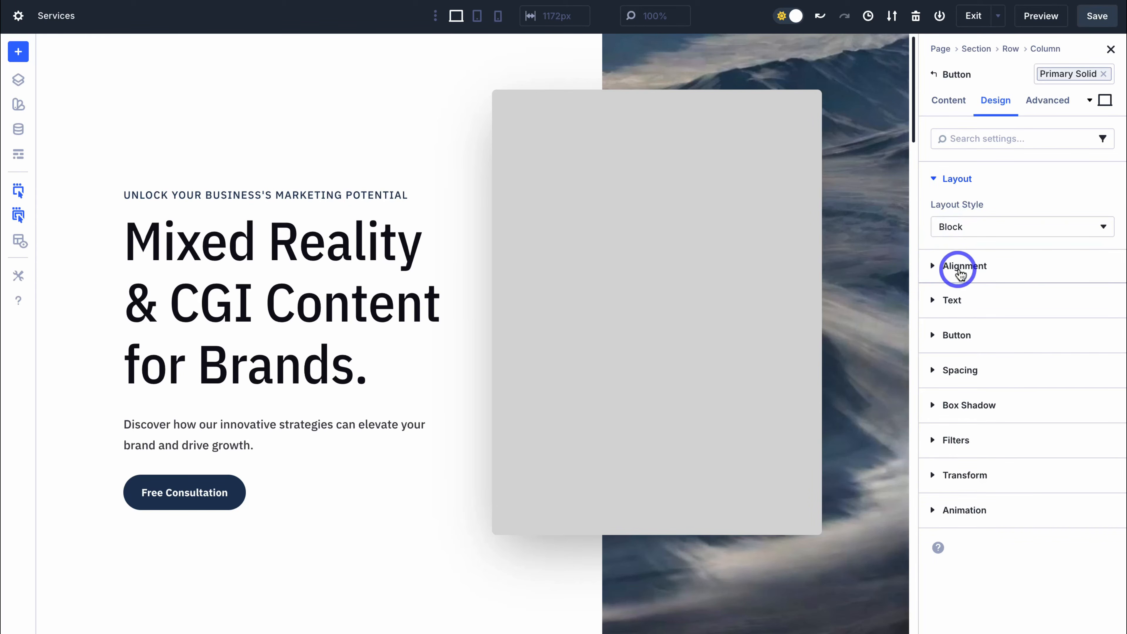
{"action": "left_click", "coordinate": [959, 265]}
{"action": "left_click", "coordinate": [941, 260]}
{"action": "left_click", "coordinate": [967, 261]}
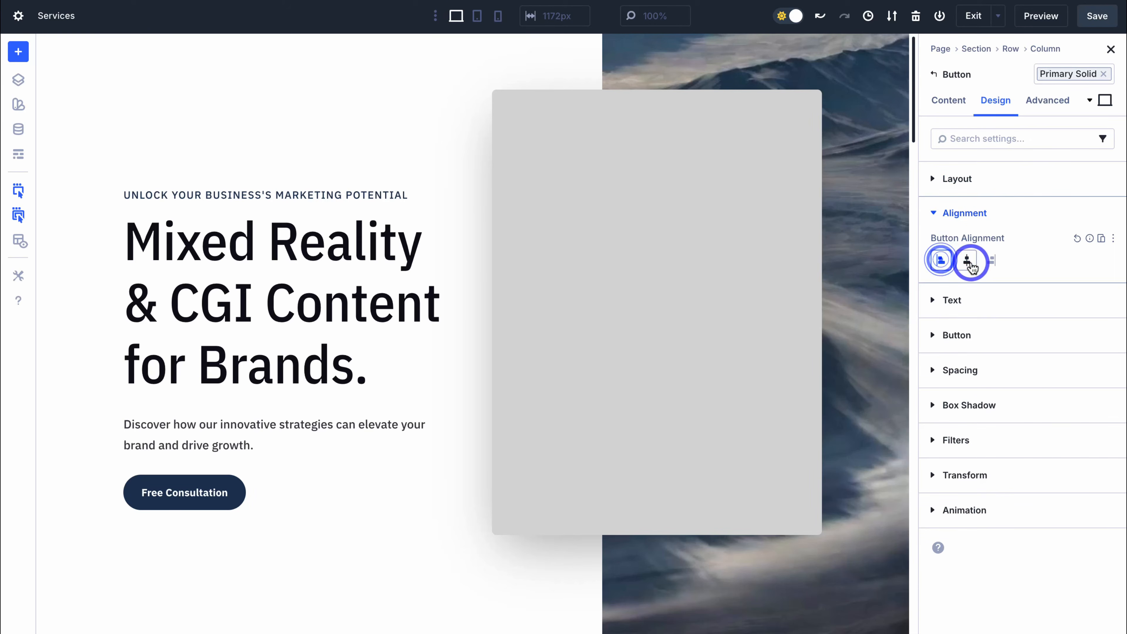
{"action": "left_click", "coordinate": [940, 260]}
Look through the hero button's text color and custom button style options, collapsing the button styles when done
{"action": "left_click", "coordinate": [937, 300]}
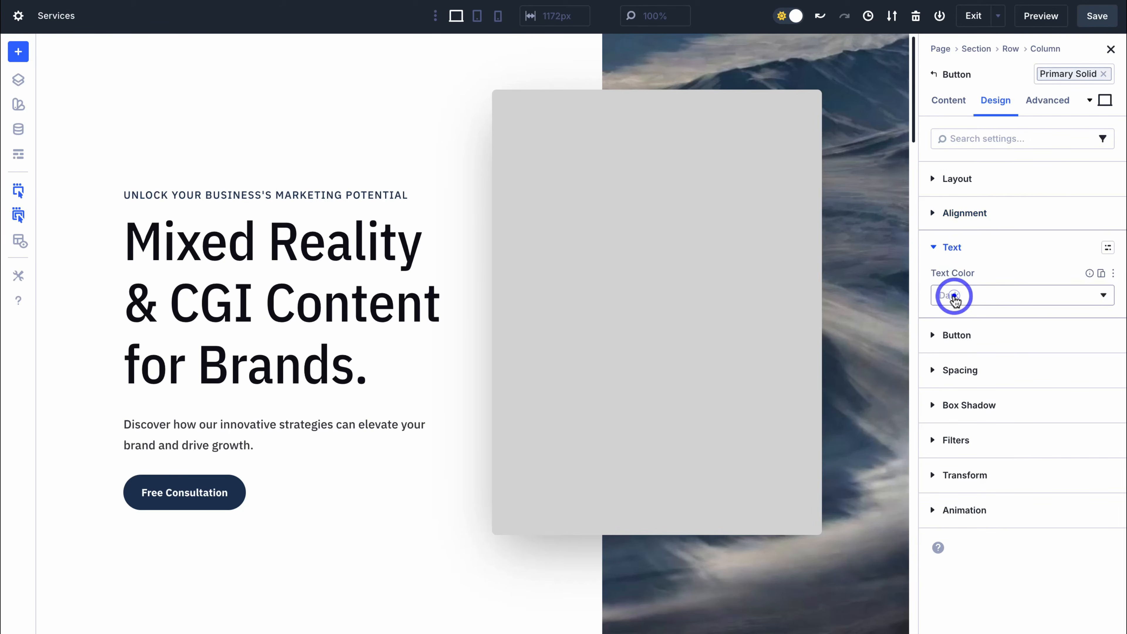
{"action": "left_click", "coordinate": [954, 330]}
{"action": "left_click", "coordinate": [949, 329]}
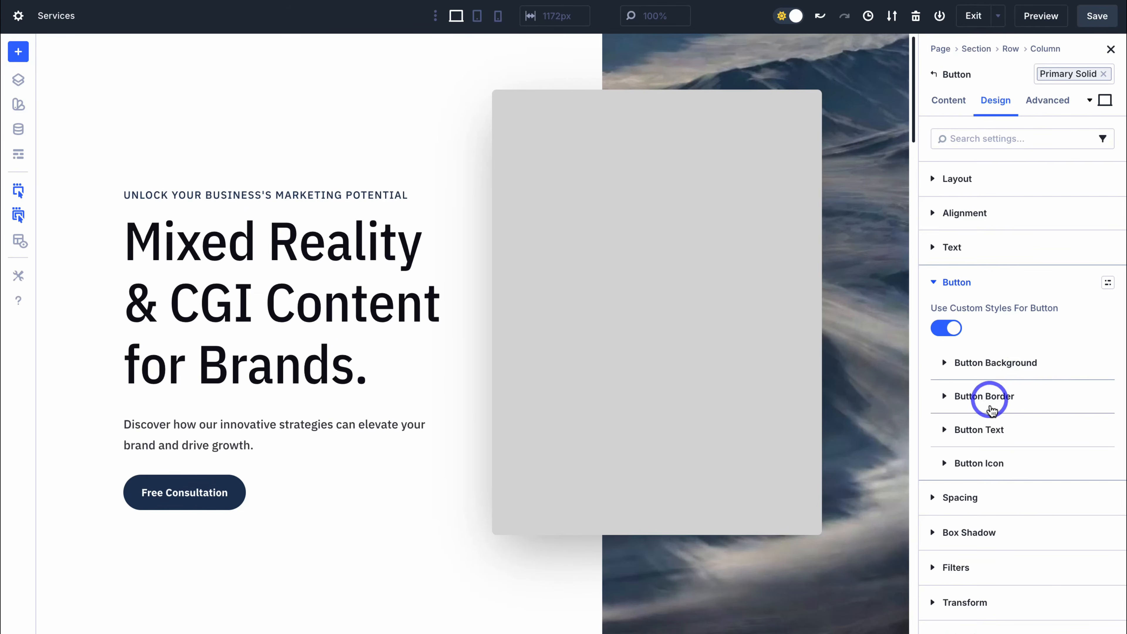
{"action": "left_click", "coordinate": [947, 286]}
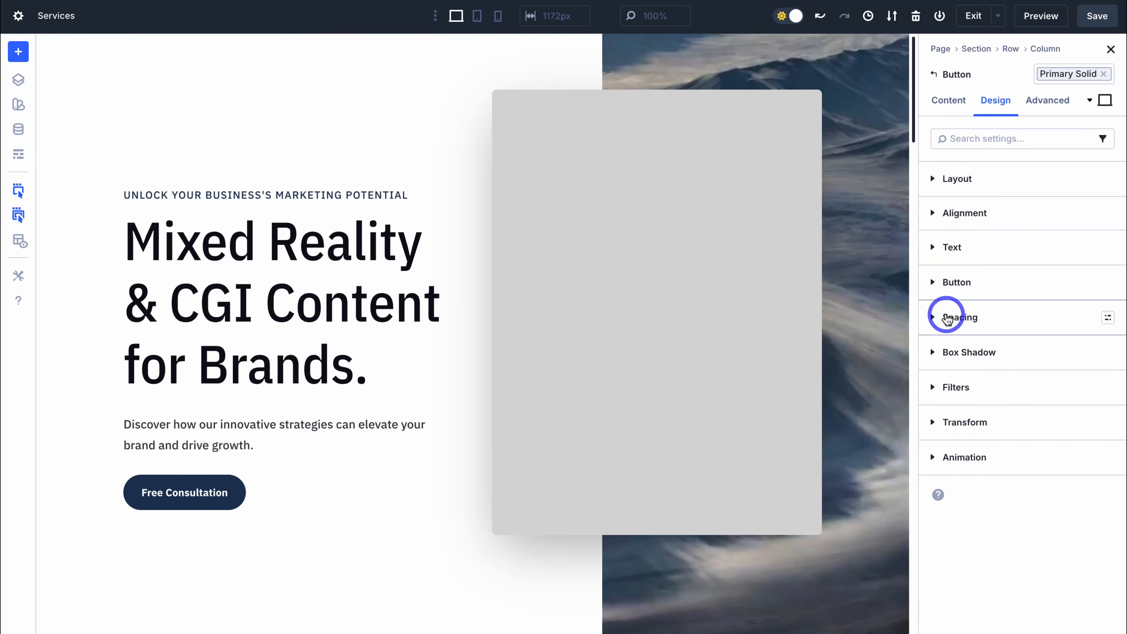
Apply the diagonally offset soft drop-shadow preset to the hero button and collapse the Box Shadow settings
{"action": "left_click", "coordinate": [935, 353]}
{"action": "left_click", "coordinate": [1044, 405]}
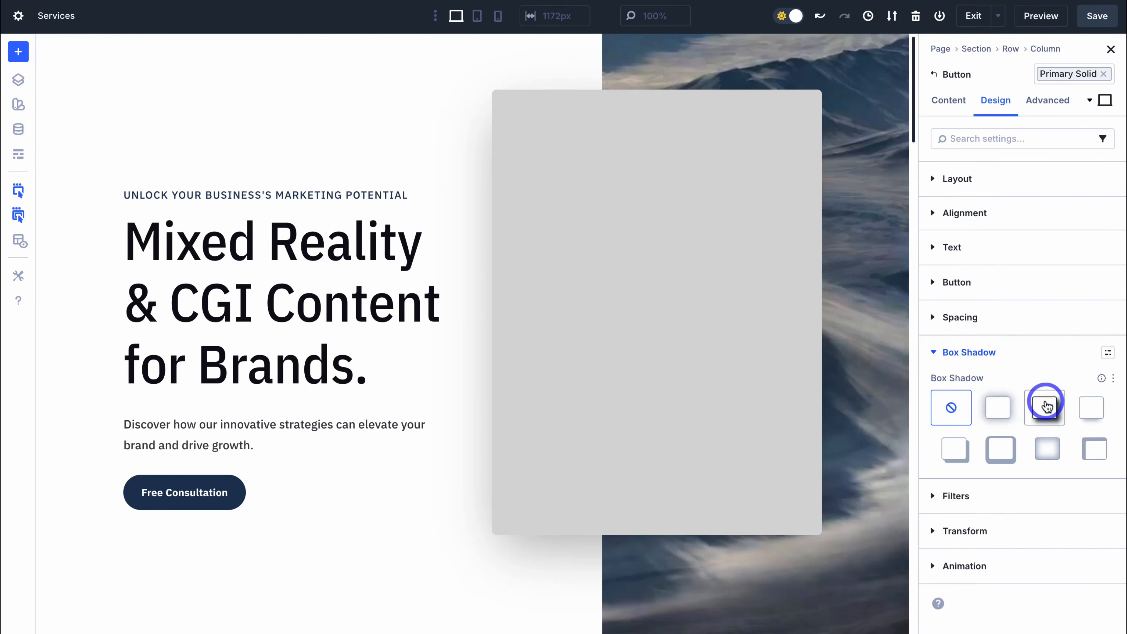
{"action": "left_click", "coordinate": [936, 353]}
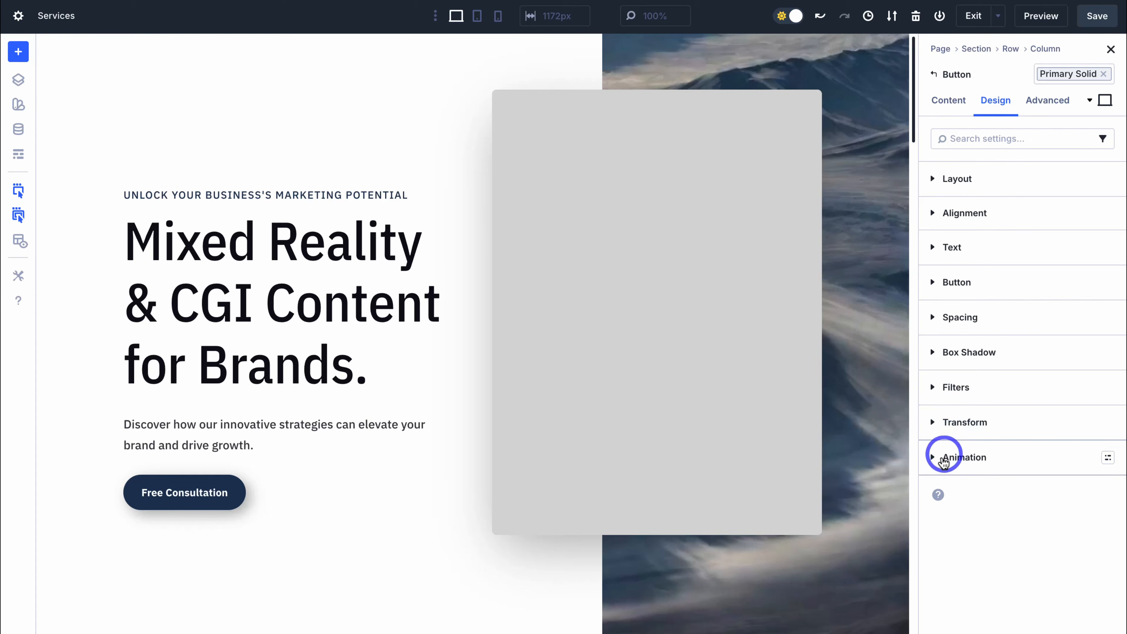
Apply the Slide animation style to the hero button
{"action": "left_click", "coordinate": [970, 462]}
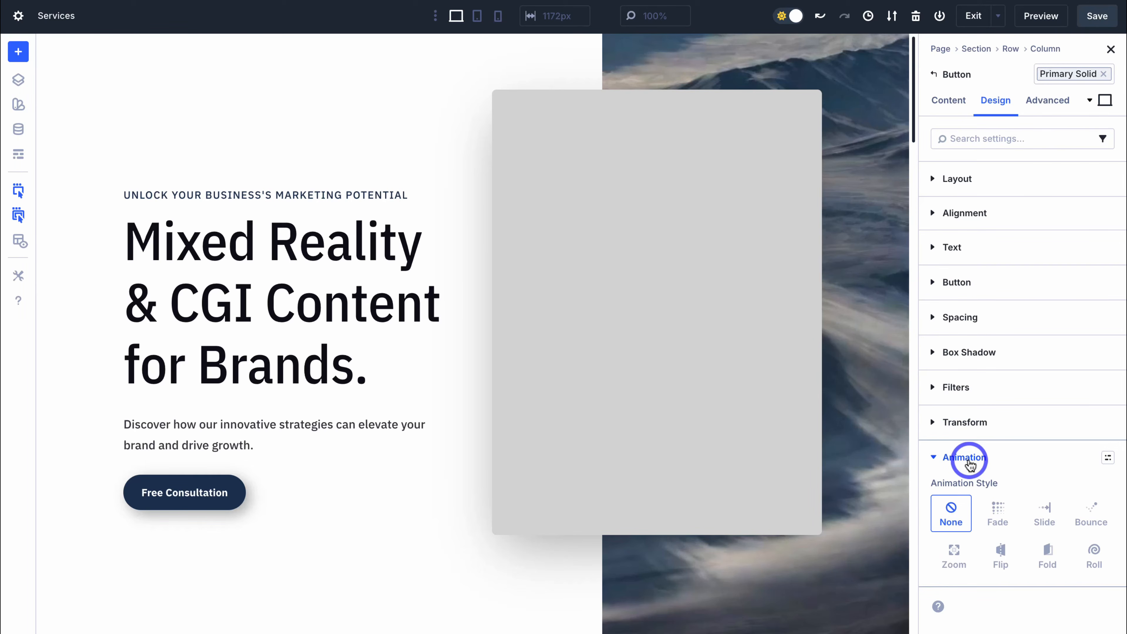
{"action": "left_click", "coordinate": [1044, 512]}
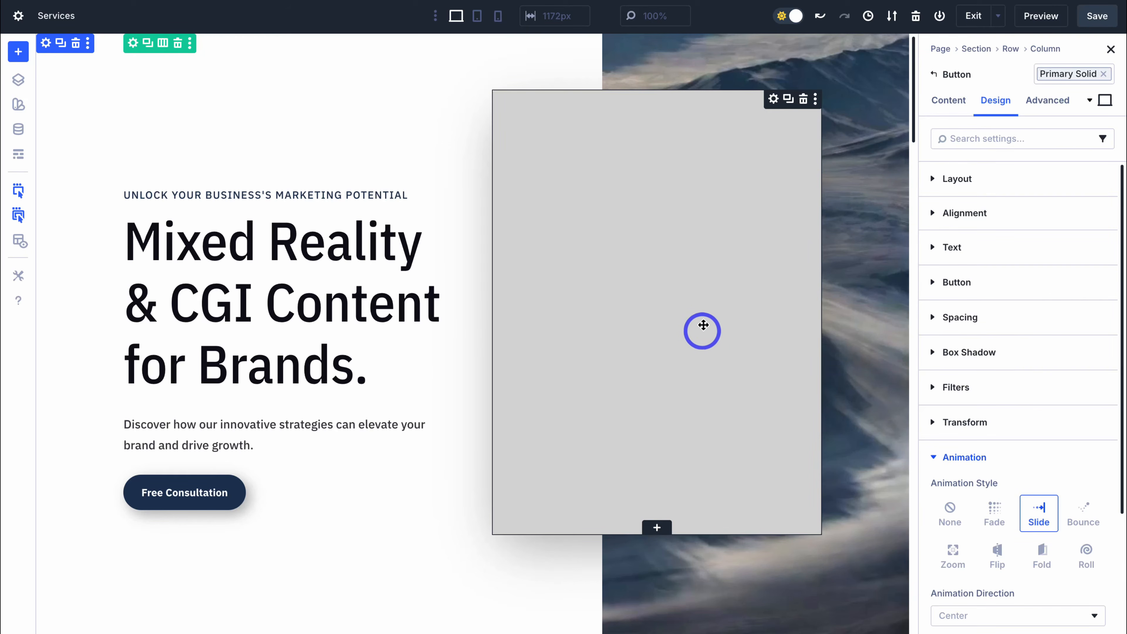
Replace the hero's grey placeholder with the image of a helicopter carrying a green Shopify bag over a city square
{"action": "left_click", "coordinate": [701, 325]}
{"action": "left_click", "coordinate": [946, 104]}
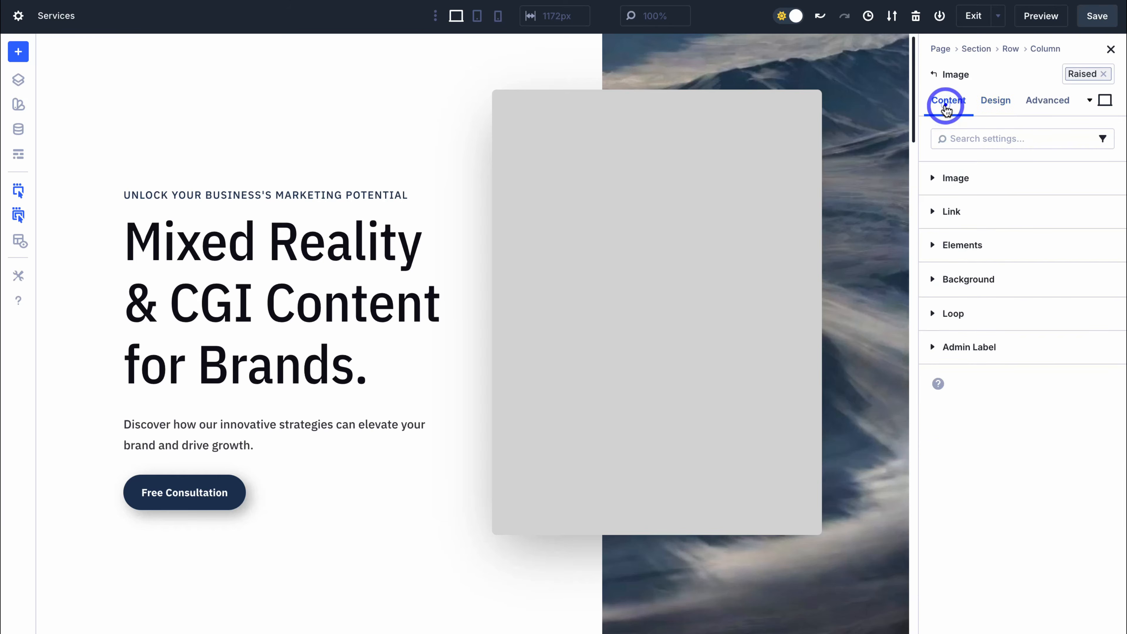
{"action": "left_click", "coordinate": [957, 174]}
{"action": "left_click", "coordinate": [1021, 271]}
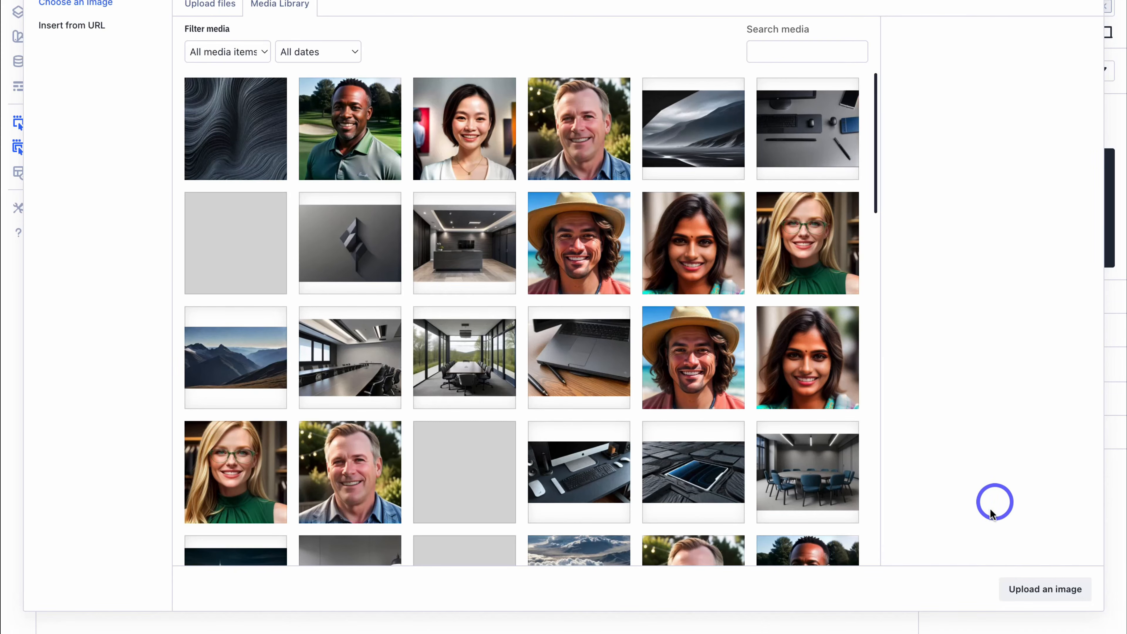
{"action": "left_click", "coordinate": [1045, 577]}
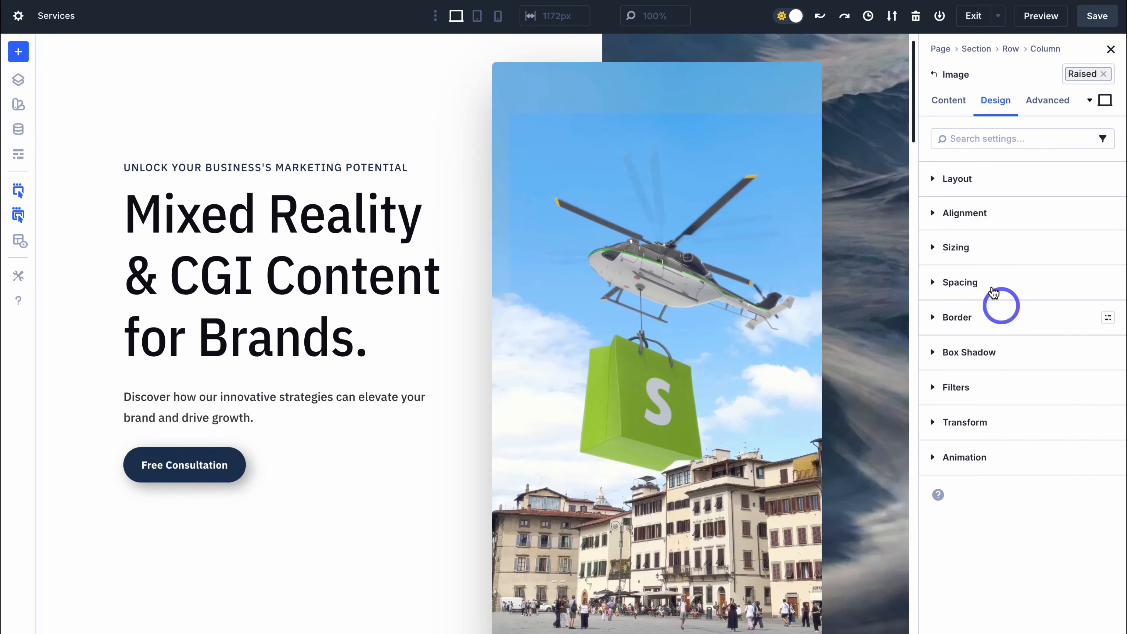
Set the hero image's height to 650 px in its sizing settings
{"action": "left_click", "coordinate": [948, 248]}
{"action": "left_click", "coordinate": [994, 548]}
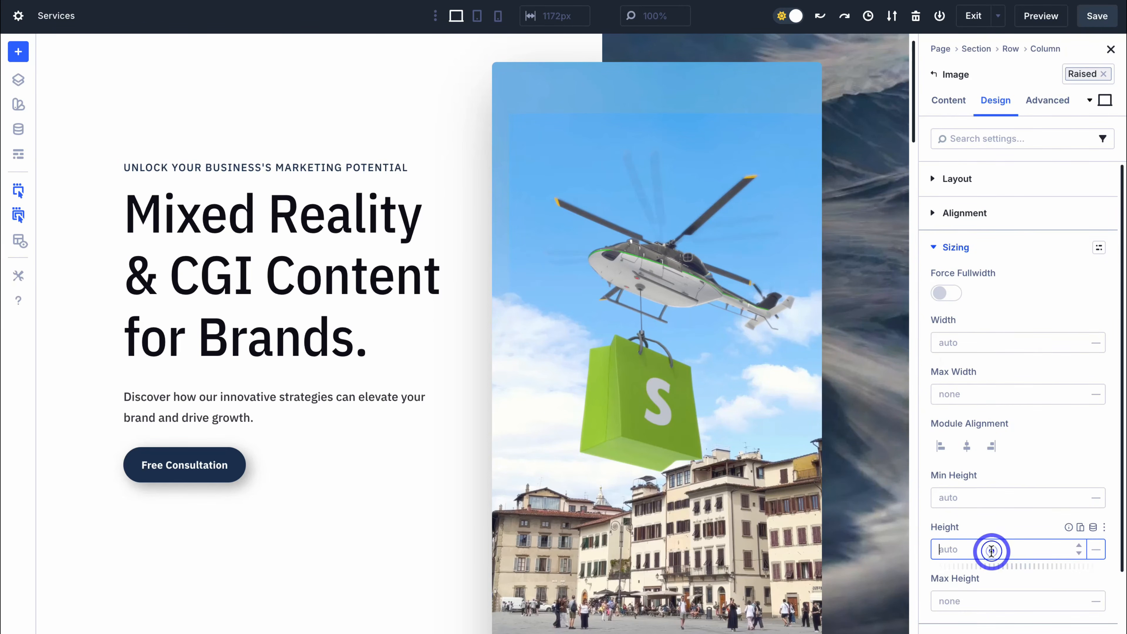
{"action": "type", "text": "650"}
Look over the Comprehensive Marketing Services heading and its service blurbs, selecting elements to view their settings, and return to the hero
{"action": "scroll", "coordinate": [881, 455], "scroll_direction": "down", "scroll_amount": 10}
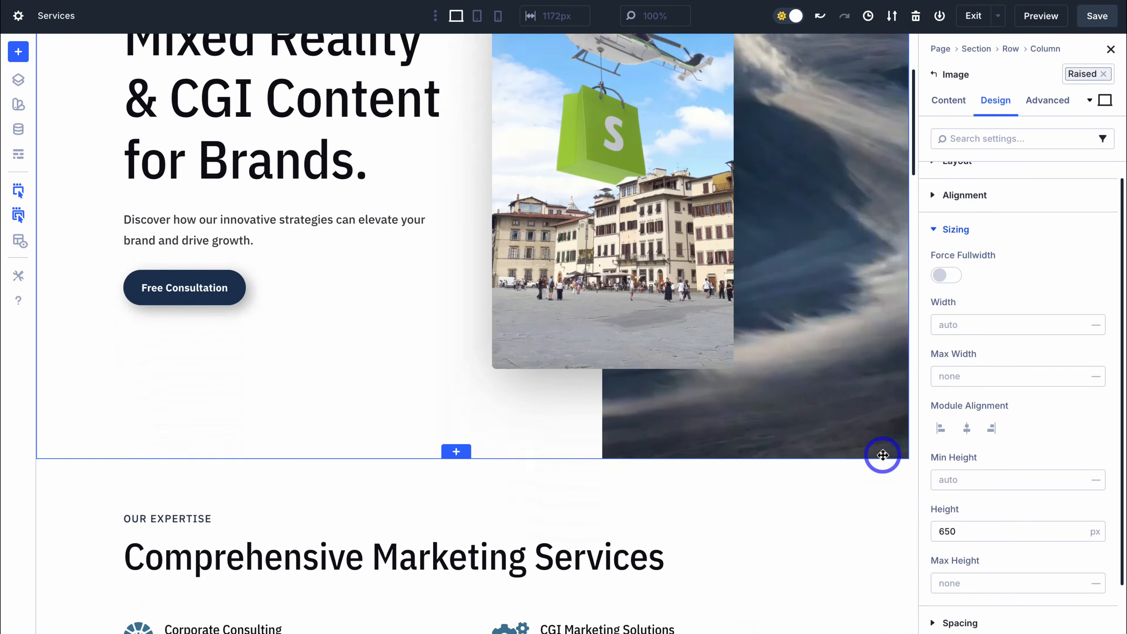
{"action": "left_click", "coordinate": [523, 216]}
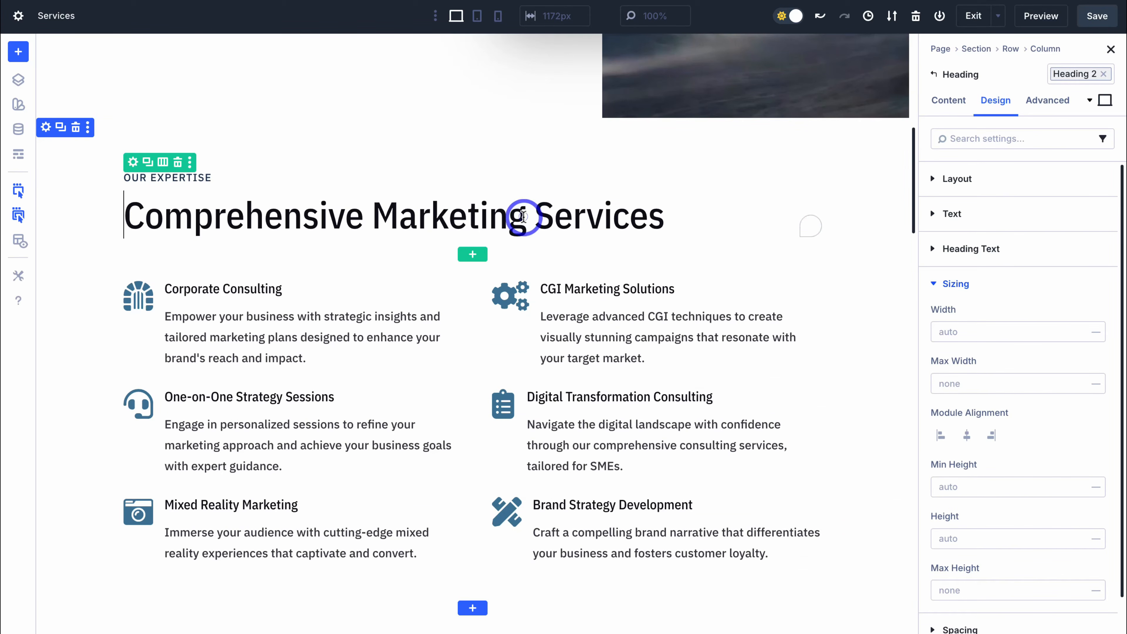
{"action": "left_click_drag", "start_coordinate": [675, 217], "coordinate": [190, 216]}
{"action": "left_click", "coordinate": [277, 308]}
{"action": "left_click", "coordinate": [530, 348]}
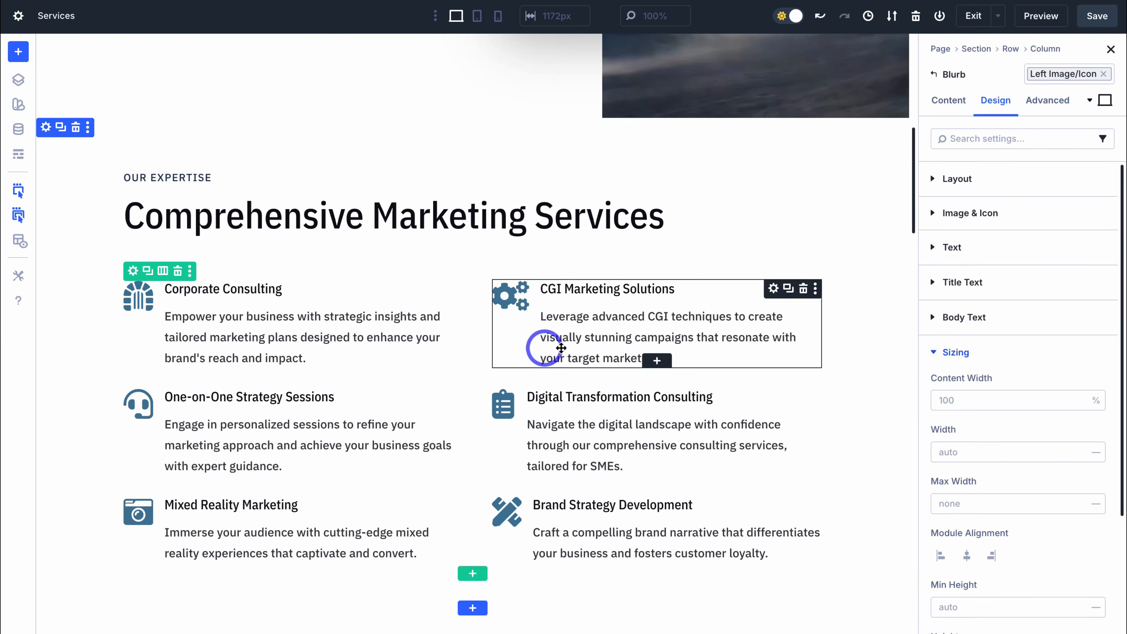
{"action": "left_click", "coordinate": [550, 416]}
{"action": "scroll", "coordinate": [774, 458], "scroll_direction": "up", "scroll_amount": 11}
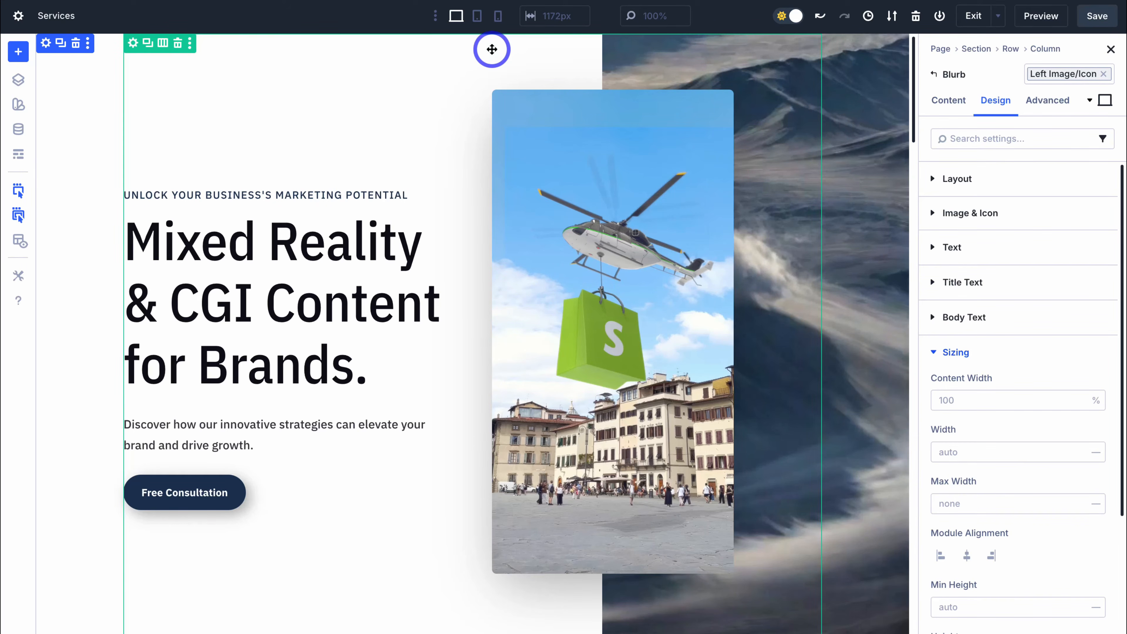
Preview the Services page at tablet size, checking the layout down to the One-on-One Strategy Sessions section and back to the hero
{"action": "left_click", "coordinate": [476, 18]}
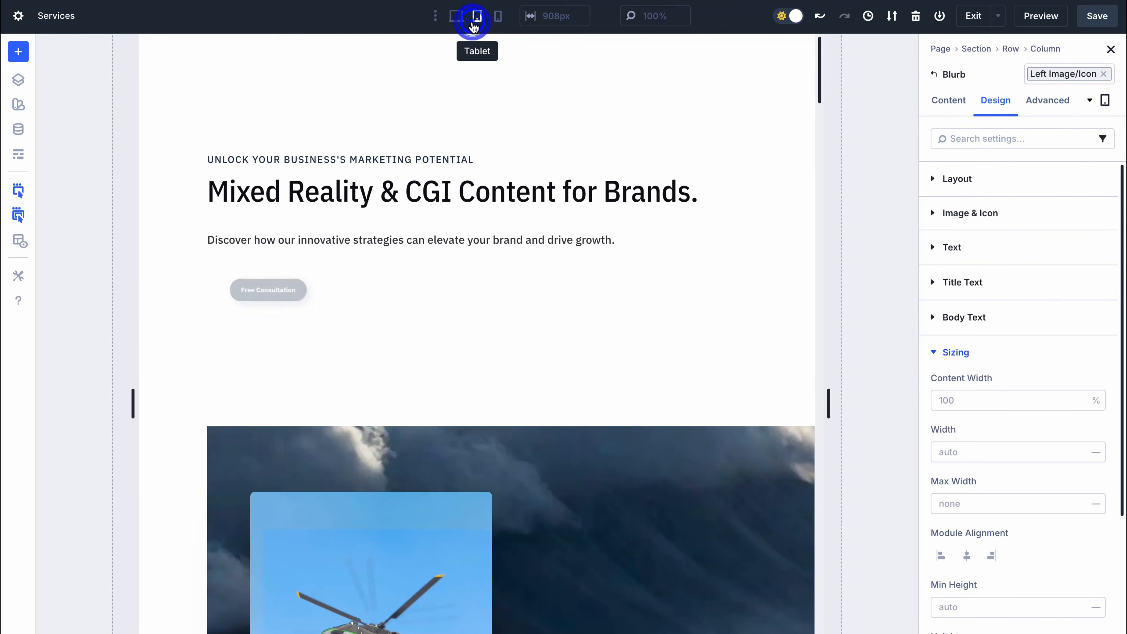
{"action": "scroll", "coordinate": [512, 139], "scroll_direction": "down", "scroll_amount": 6}
{"action": "scroll", "coordinate": [511, 139], "scroll_direction": "down", "scroll_amount": 15}
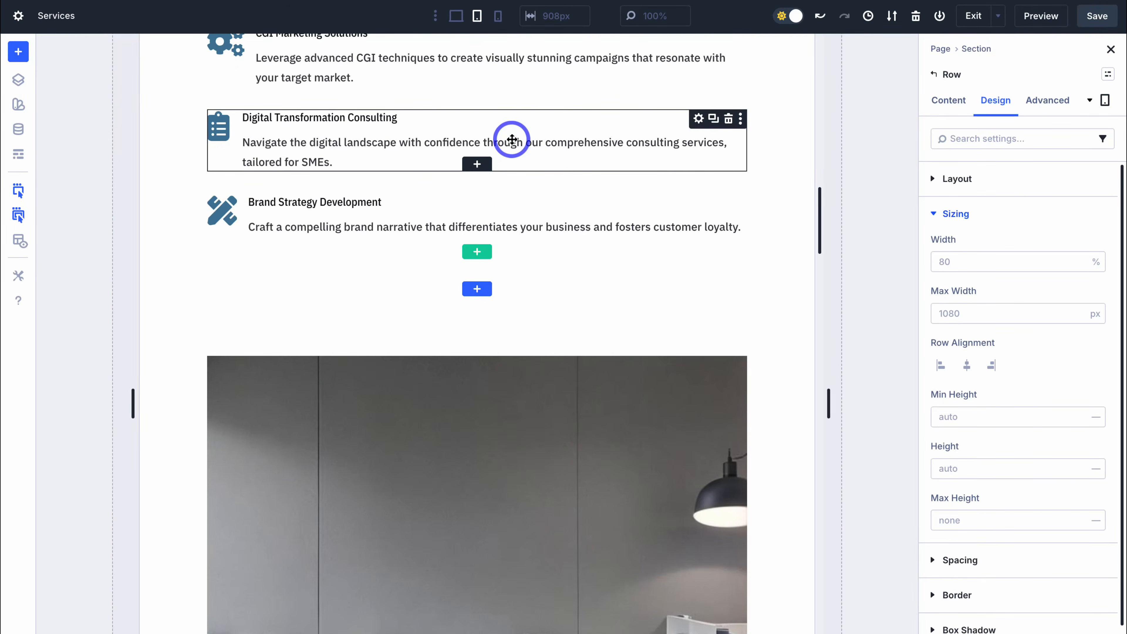
{"action": "scroll", "coordinate": [511, 139], "scroll_direction": "down", "scroll_amount": 12}
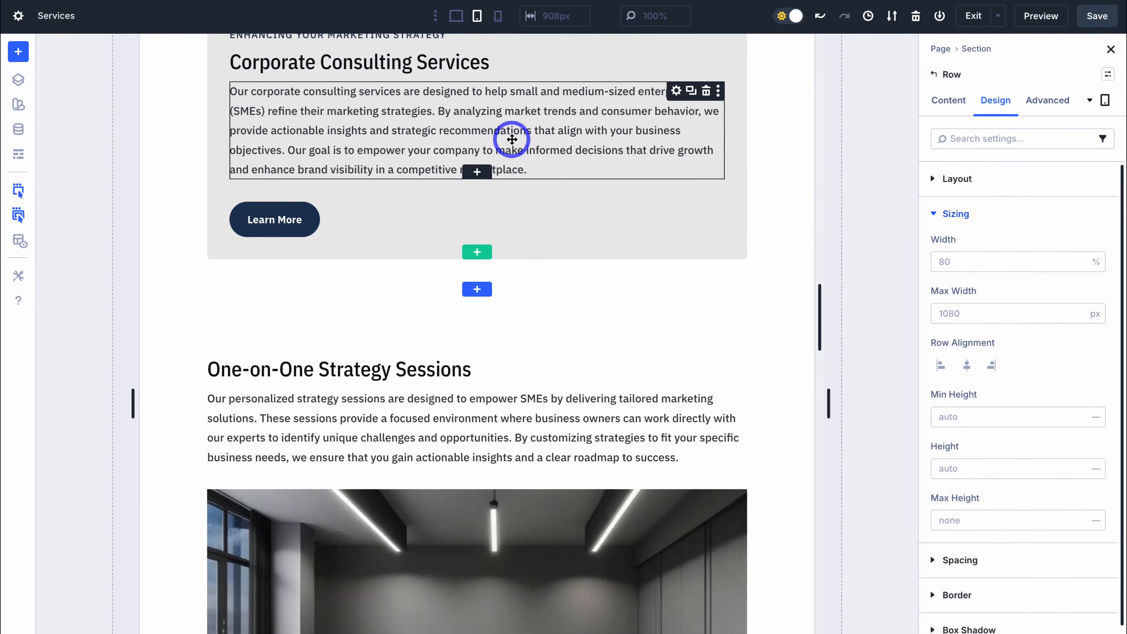
{"action": "scroll", "coordinate": [512, 140], "scroll_direction": "up", "scroll_amount": 20}
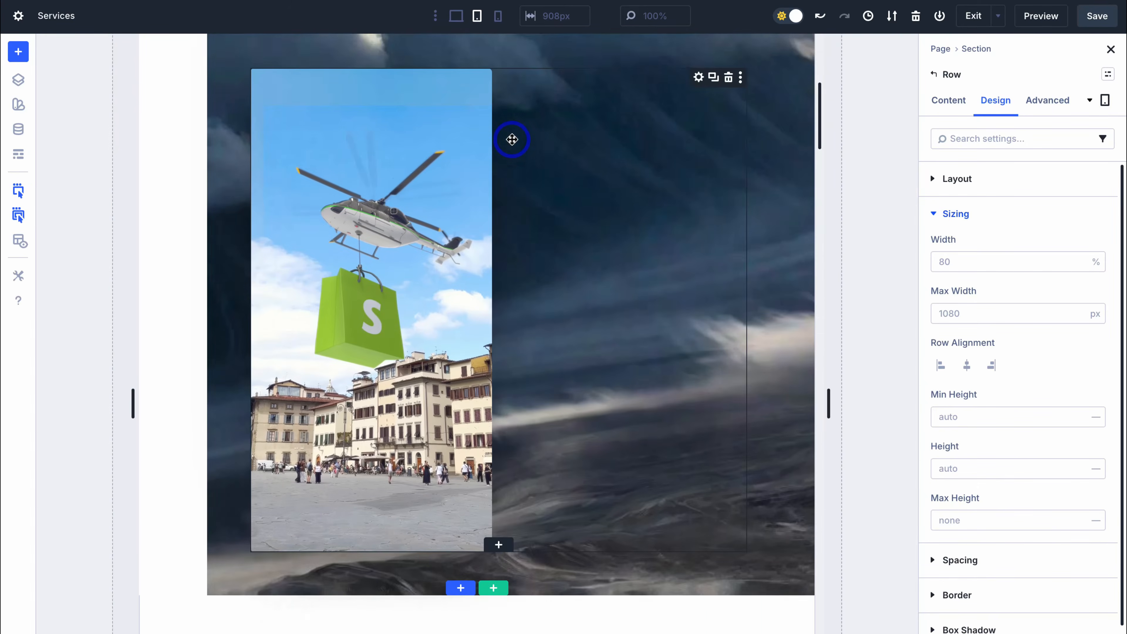
{"action": "scroll", "coordinate": [511, 139], "scroll_direction": "up", "scroll_amount": 2}
Select the hero image, check its responsive settings in Phone view, and return to Desktop view
{"action": "left_click", "coordinate": [482, 161]}
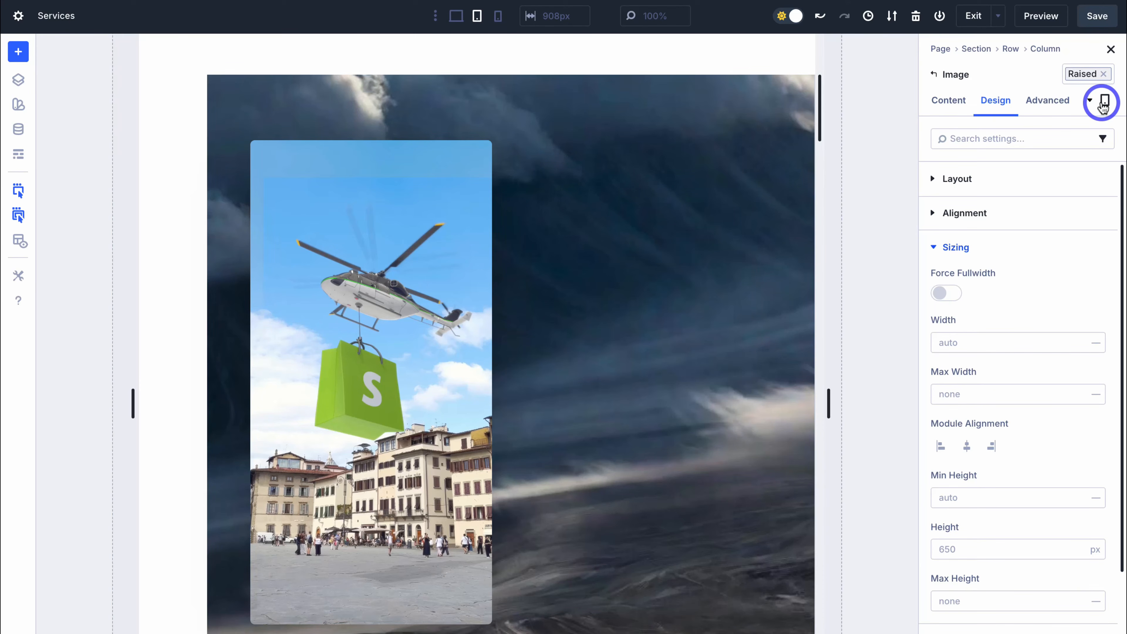
{"action": "left_click", "coordinate": [1104, 104]}
{"action": "left_click", "coordinate": [1103, 103]}
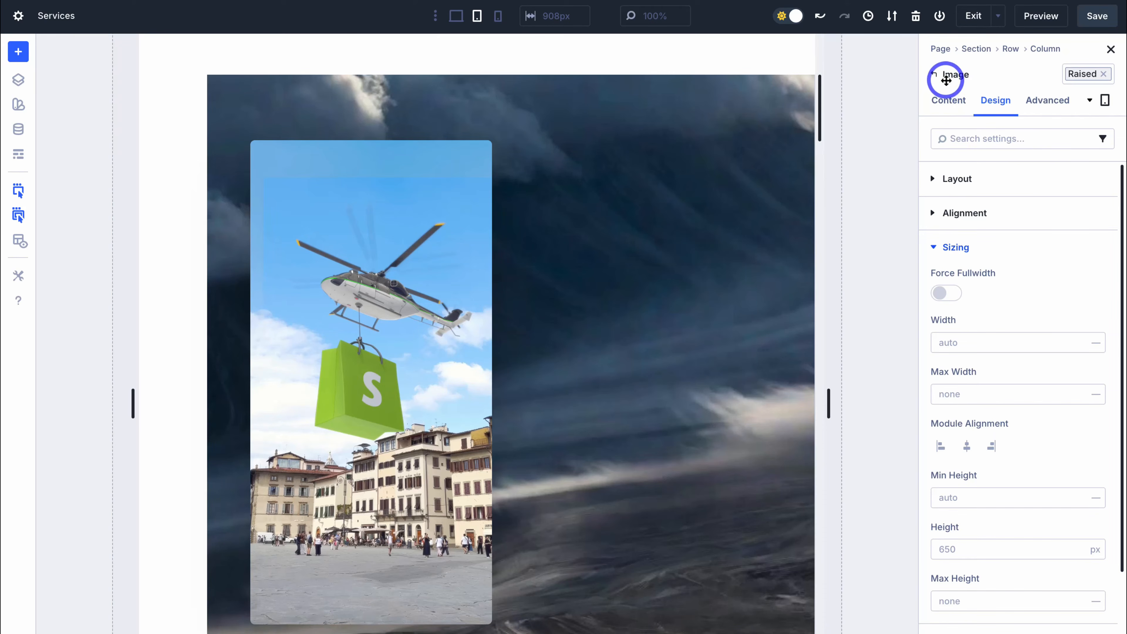
{"action": "left_click", "coordinate": [1104, 101]}
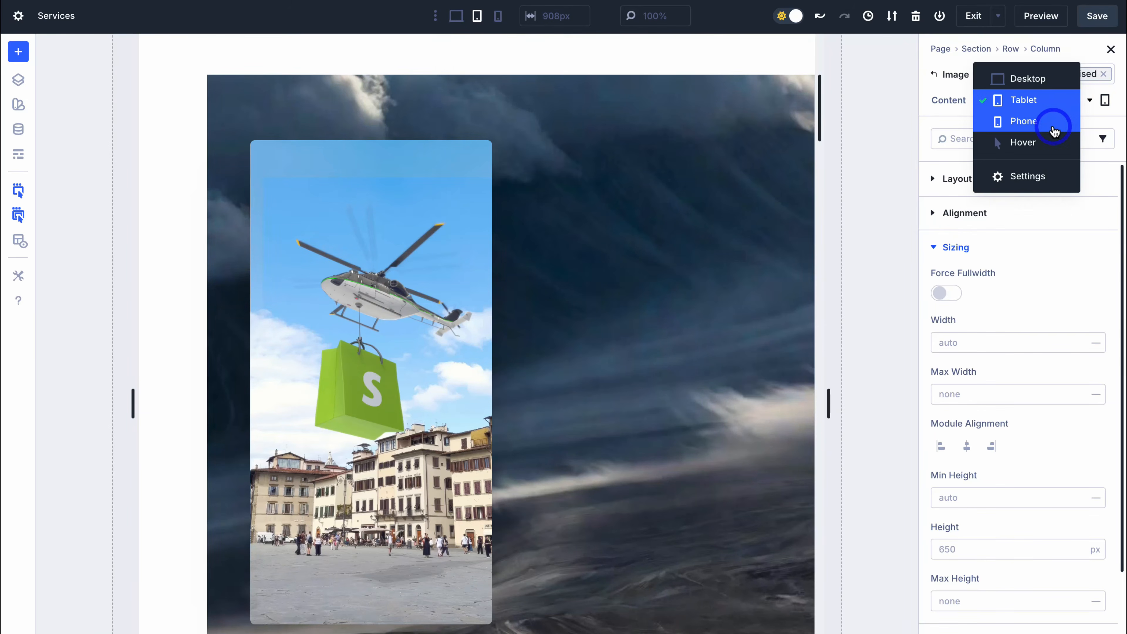
{"action": "left_click", "coordinate": [1054, 130]}
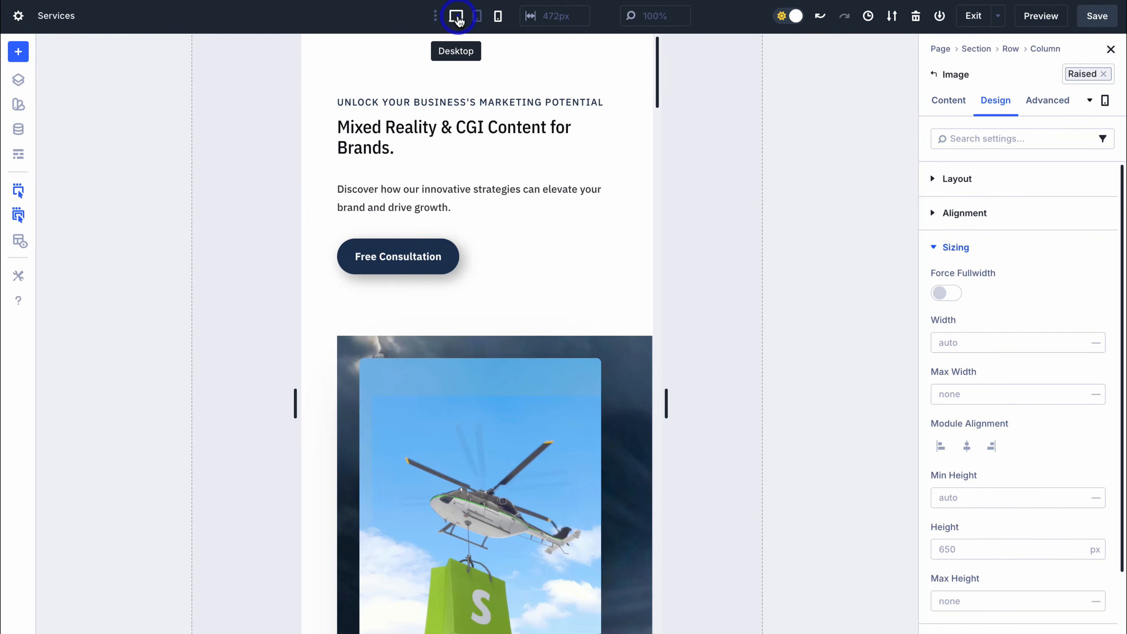
{"action": "left_click", "coordinate": [456, 16]}
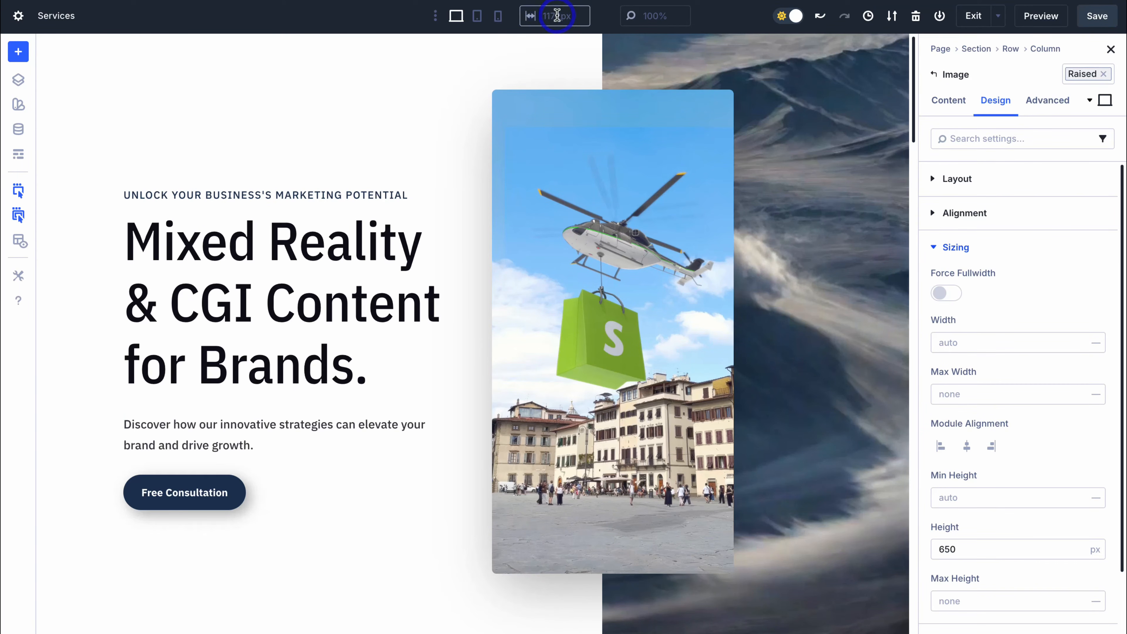
Try the builder's dark mode, restore light mode, and open the Services page settings
{"action": "left_click", "coordinate": [794, 17]}
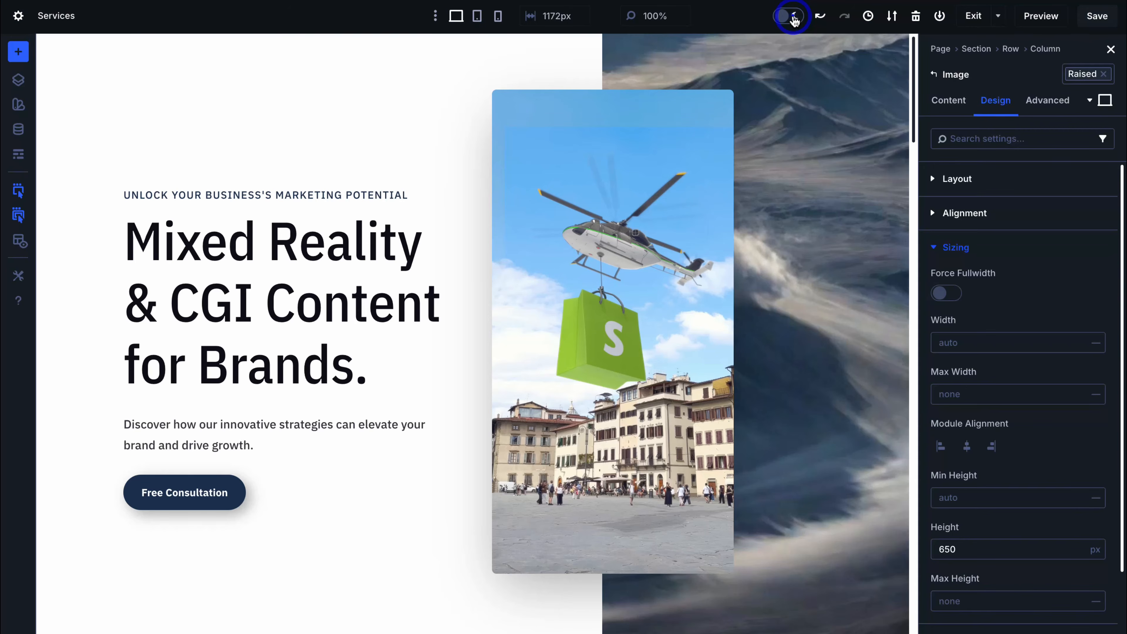
{"action": "left_click", "coordinate": [793, 17]}
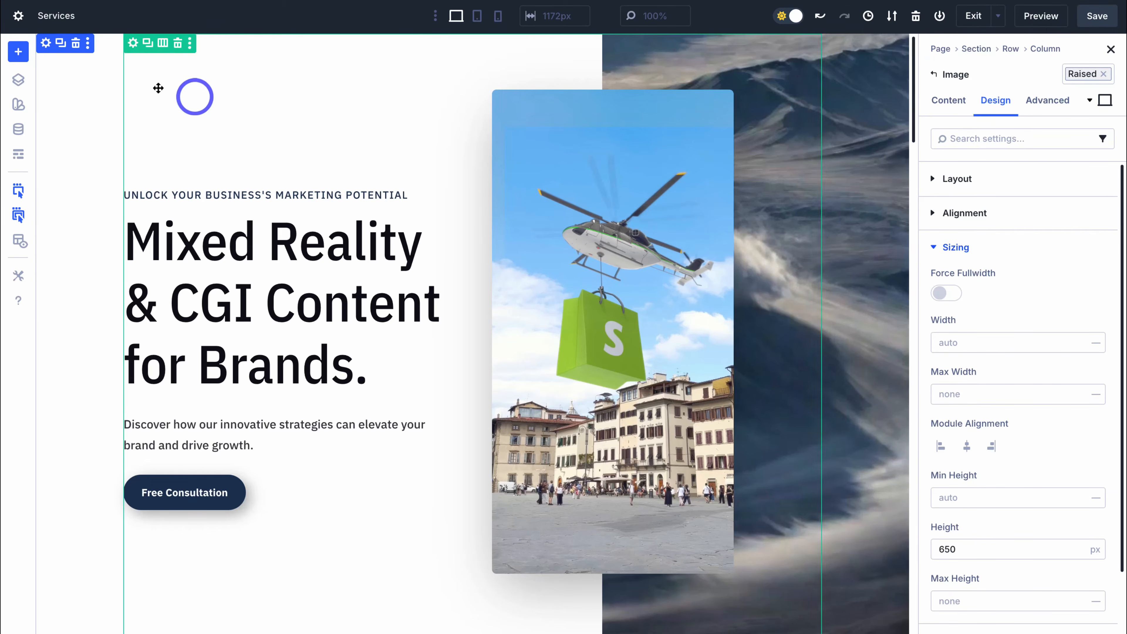
{"action": "left_click", "coordinate": [18, 16]}
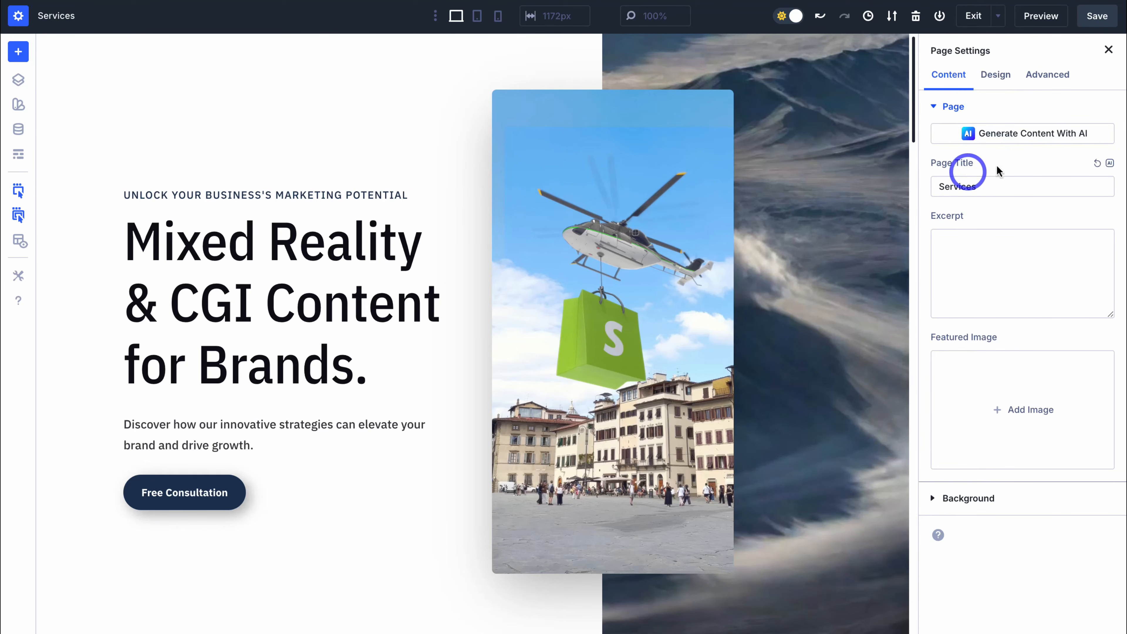
Exit the Services page to the WordPress pages list and create a new page with the Divi Builder
{"action": "left_click", "coordinate": [972, 17]}
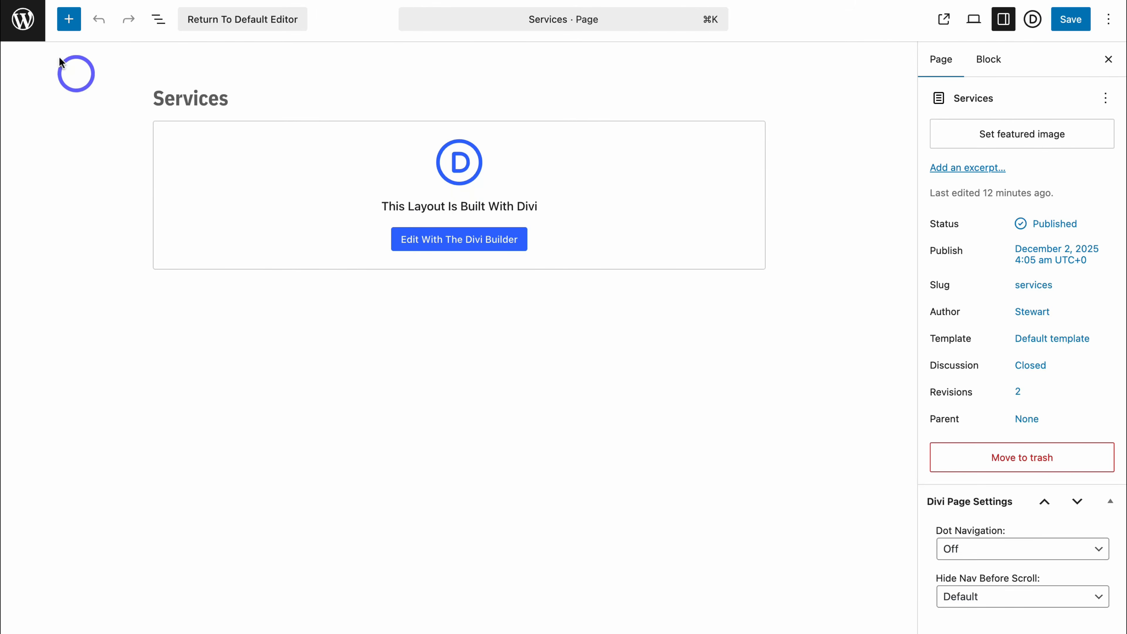
{"action": "left_click", "coordinate": [25, 28]}
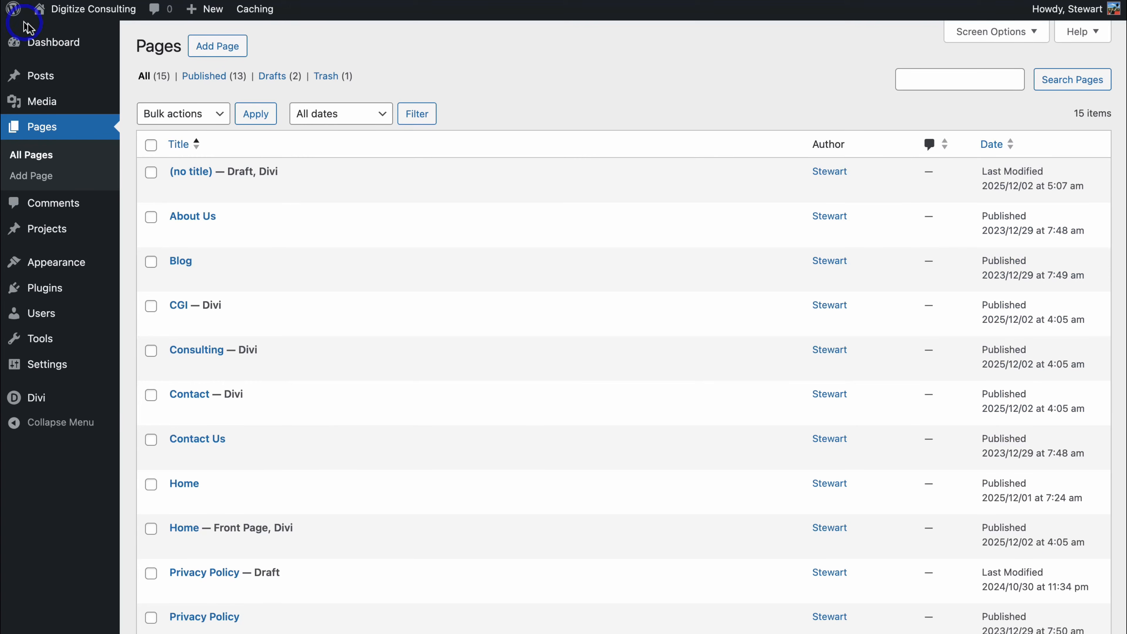
{"action": "left_click", "coordinate": [212, 46]}
{"action": "left_click", "coordinate": [404, 244]}
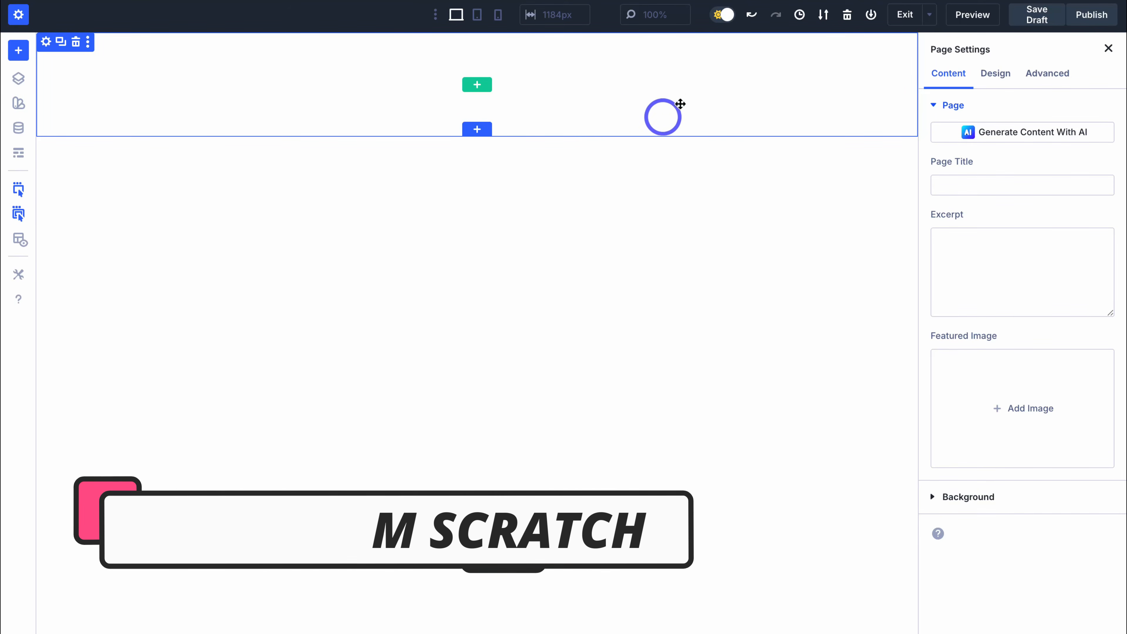
Insert a row with two equal columns in the empty section and dismiss the module picker
{"action": "left_click", "coordinate": [478, 85]}
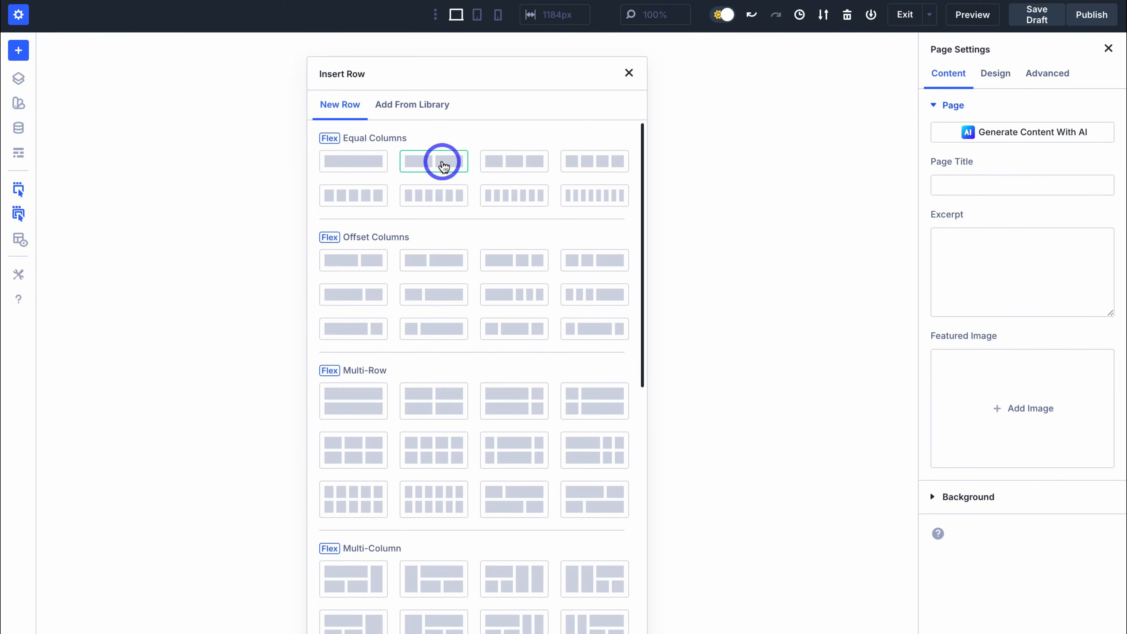
{"action": "left_click", "coordinate": [429, 165]}
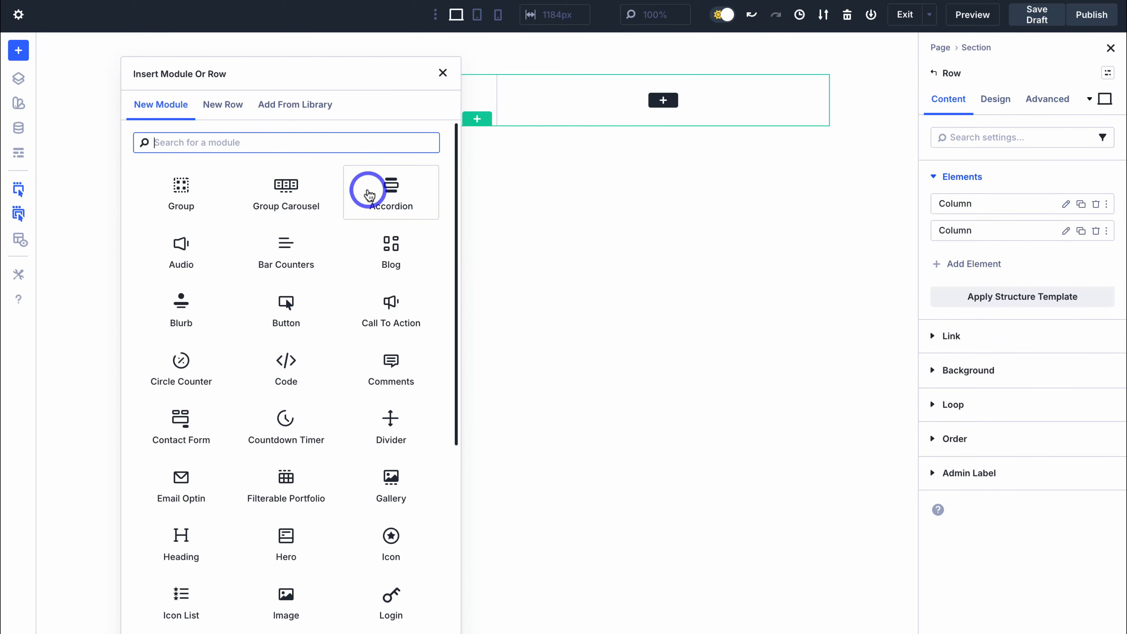
{"action": "left_click", "coordinate": [443, 73]}
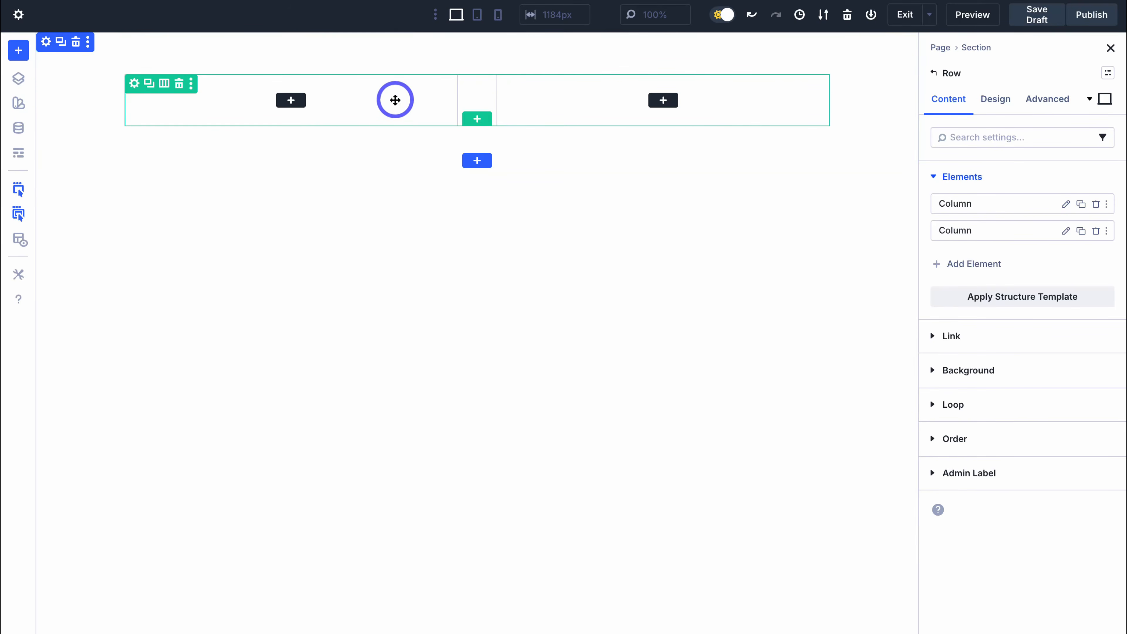
Add a Text module to the row's first column
{"action": "left_click", "coordinate": [293, 100]}
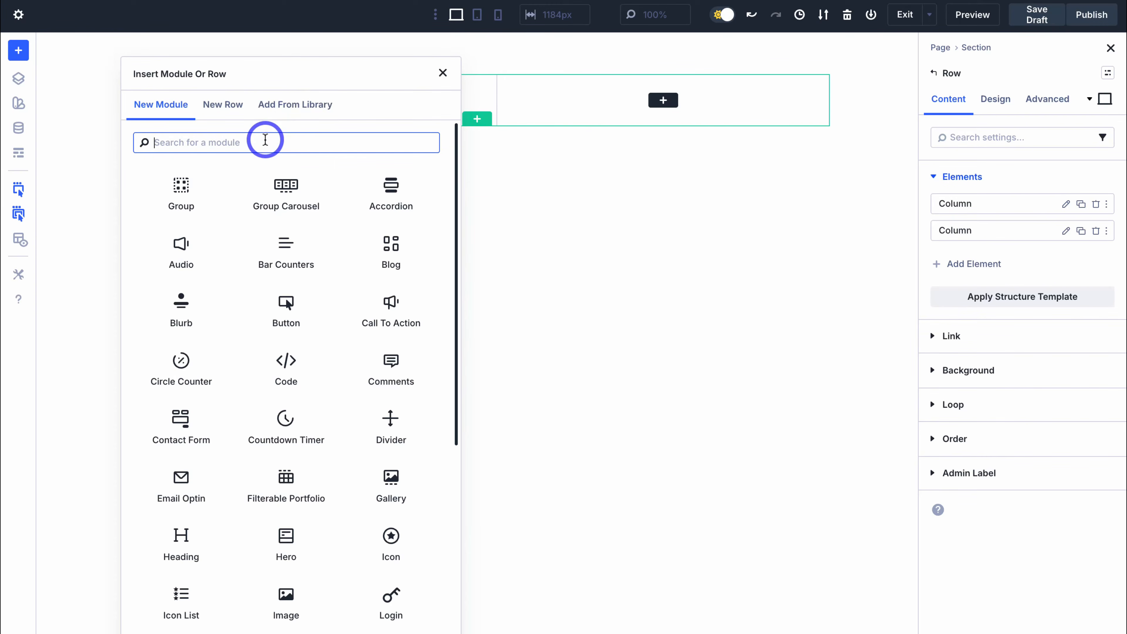
{"action": "type", "text": "te"}
{"action": "left_click", "coordinate": [387, 261]}
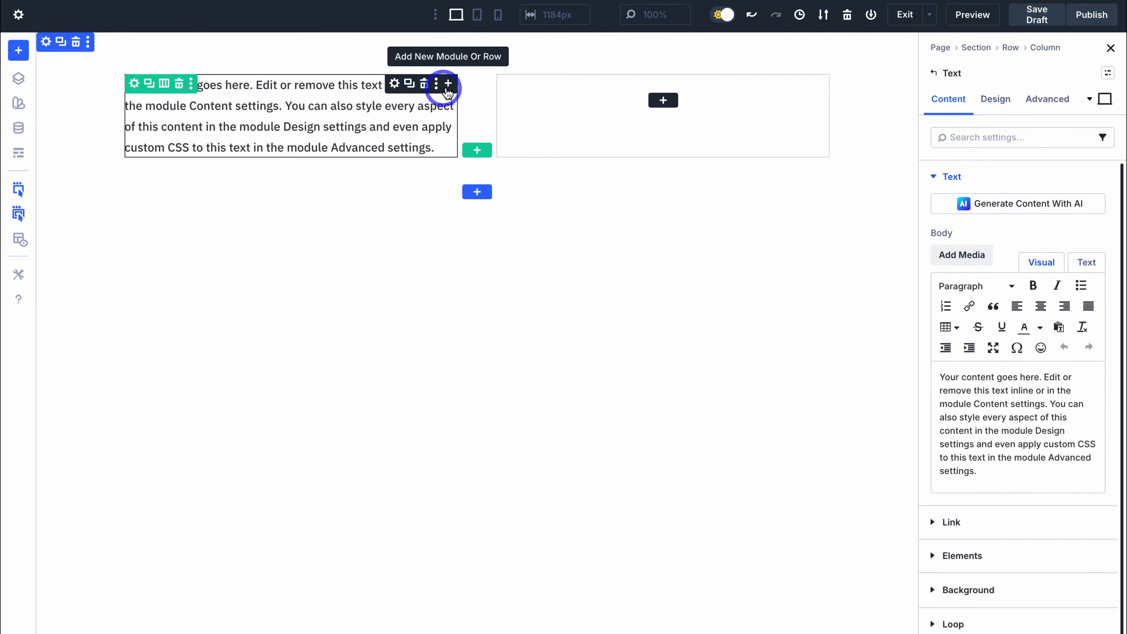
Add a Heading module to the first column and move it above the Text module
{"action": "left_click", "coordinate": [449, 85]}
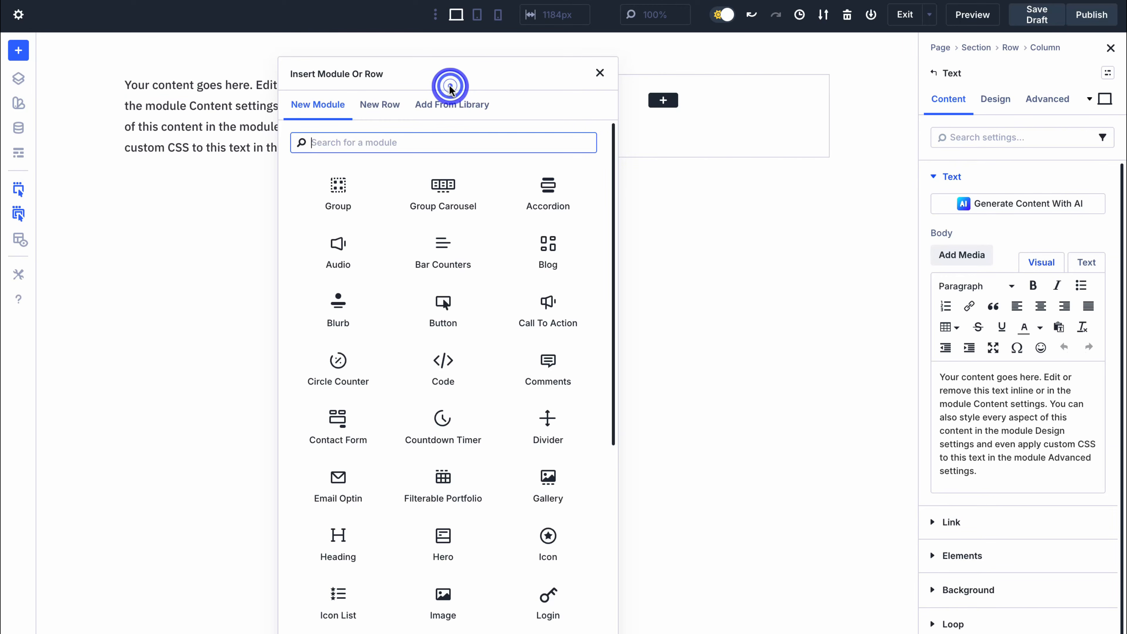
{"action": "type", "text": "he"}
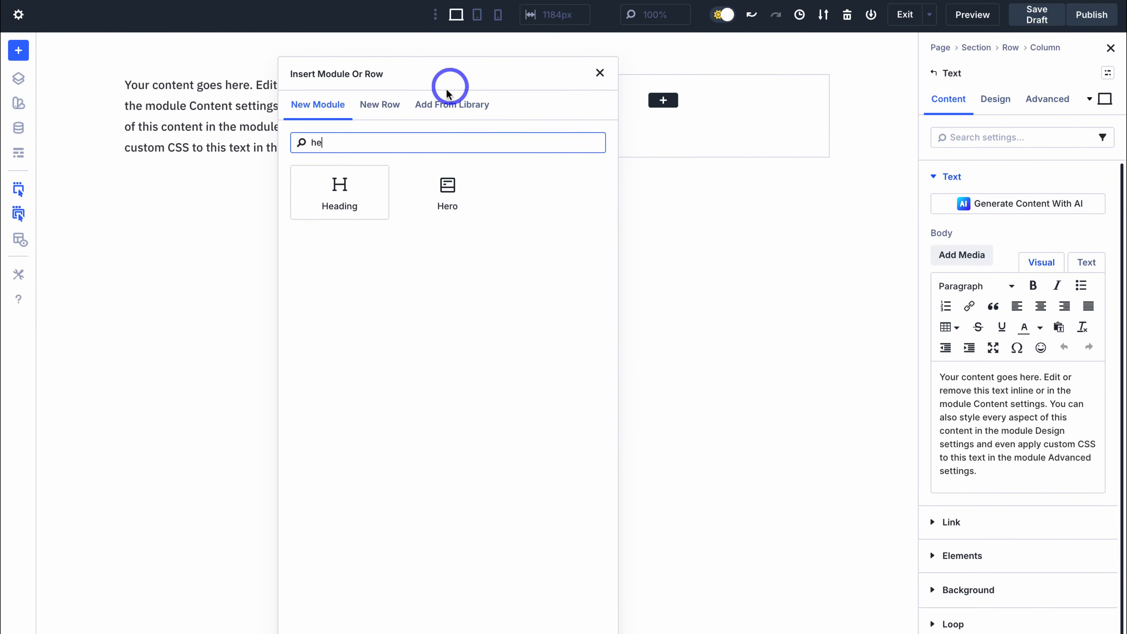
{"action": "left_click", "coordinate": [339, 187]}
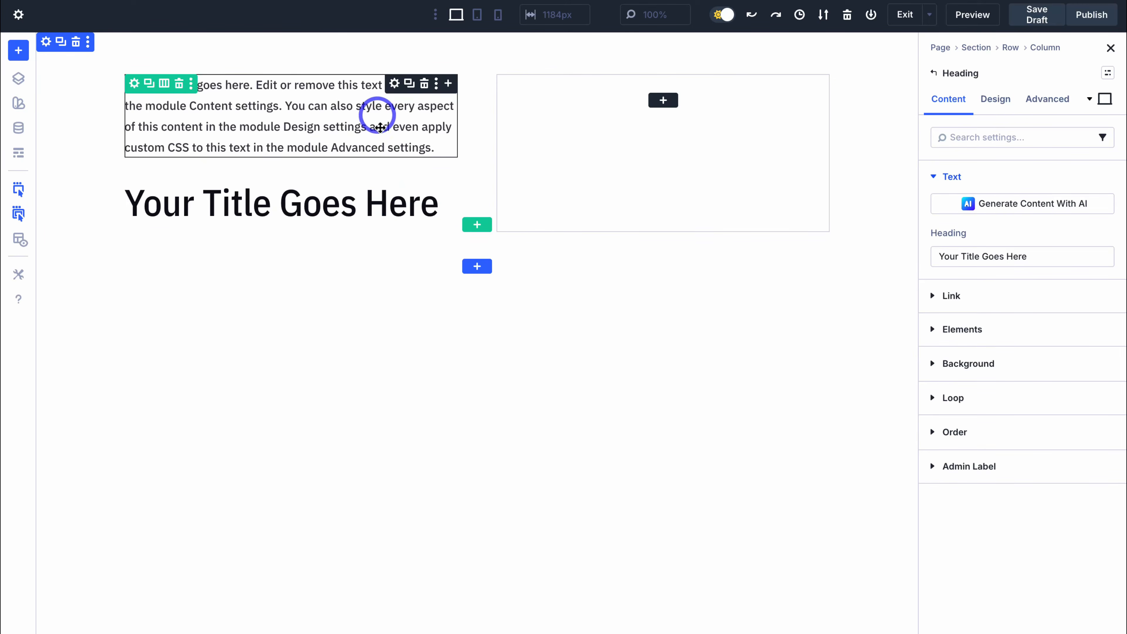
{"action": "left_click_drag", "start_coordinate": [410, 191], "coordinate": [406, 80]}
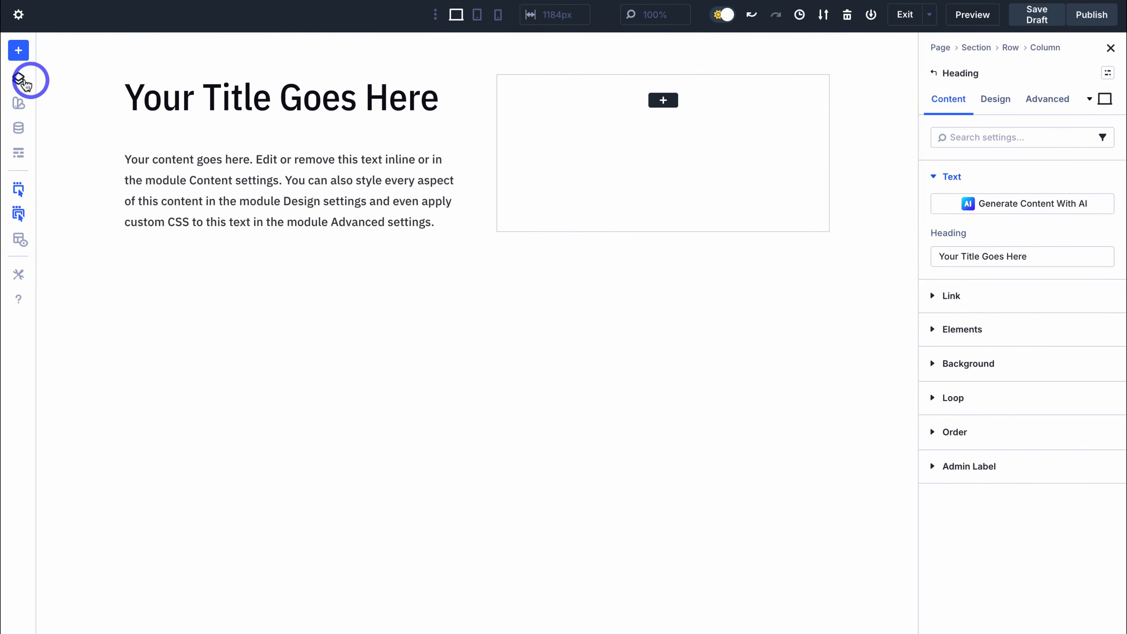
Show the new page in wireframe view
{"action": "left_click", "coordinate": [19, 153]}
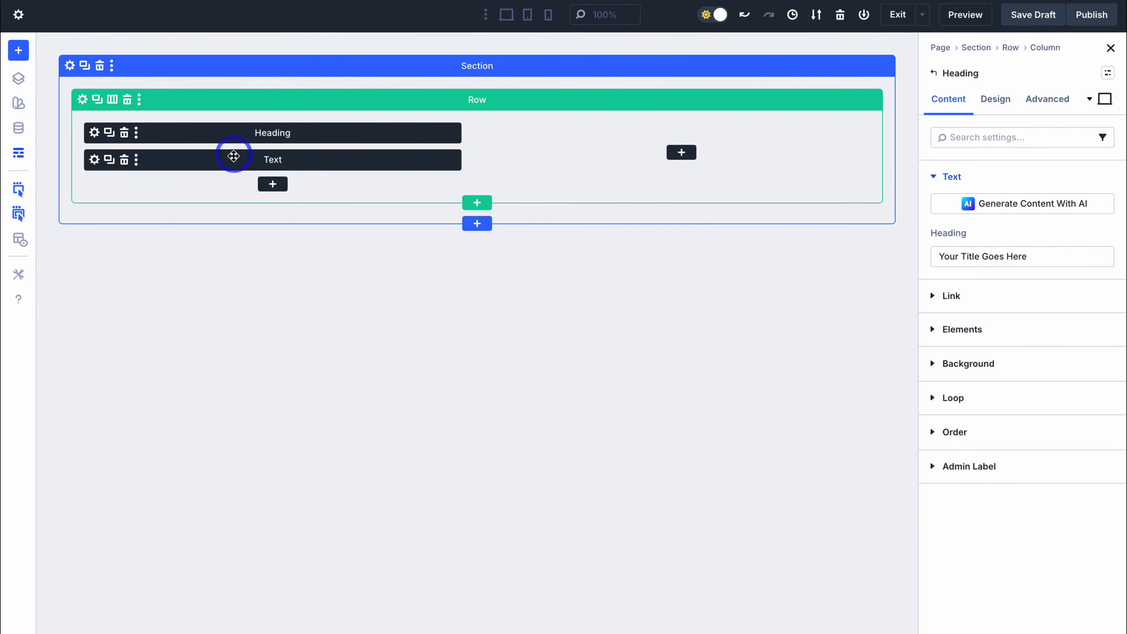
Return from wireframe to the visual layout and add an Image module with the desk photo to the row's second column
{"action": "left_click_drag", "start_coordinate": [220, 159], "coordinate": [191, 115]}
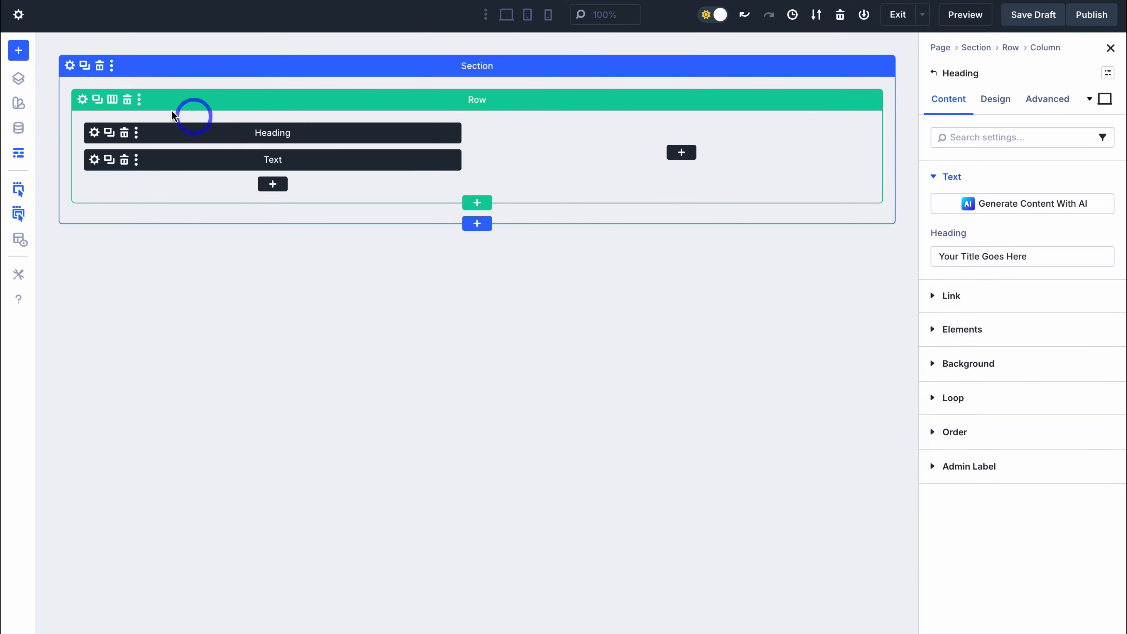
{"action": "left_click", "coordinate": [18, 153]}
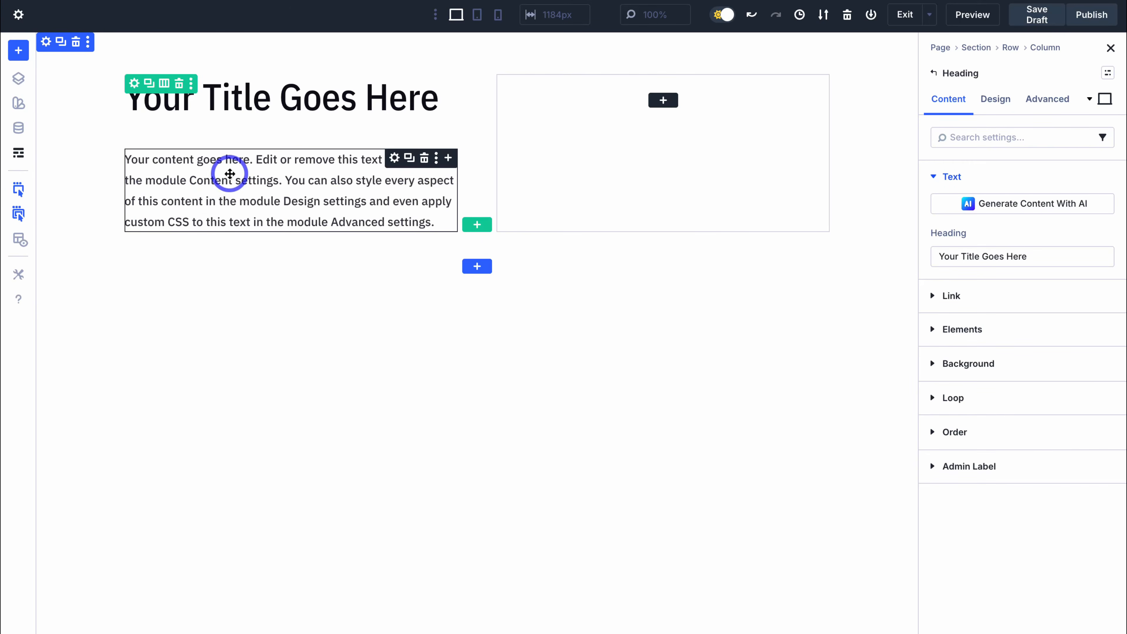
{"action": "left_click", "coordinate": [663, 100]}
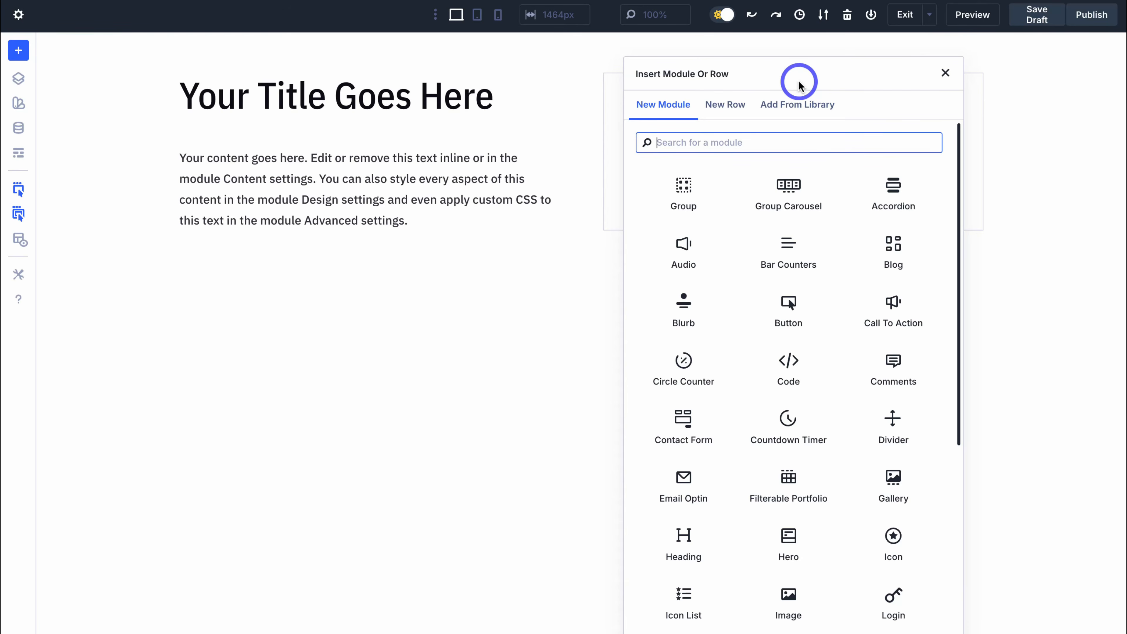
{"action": "type", "text": "image"}
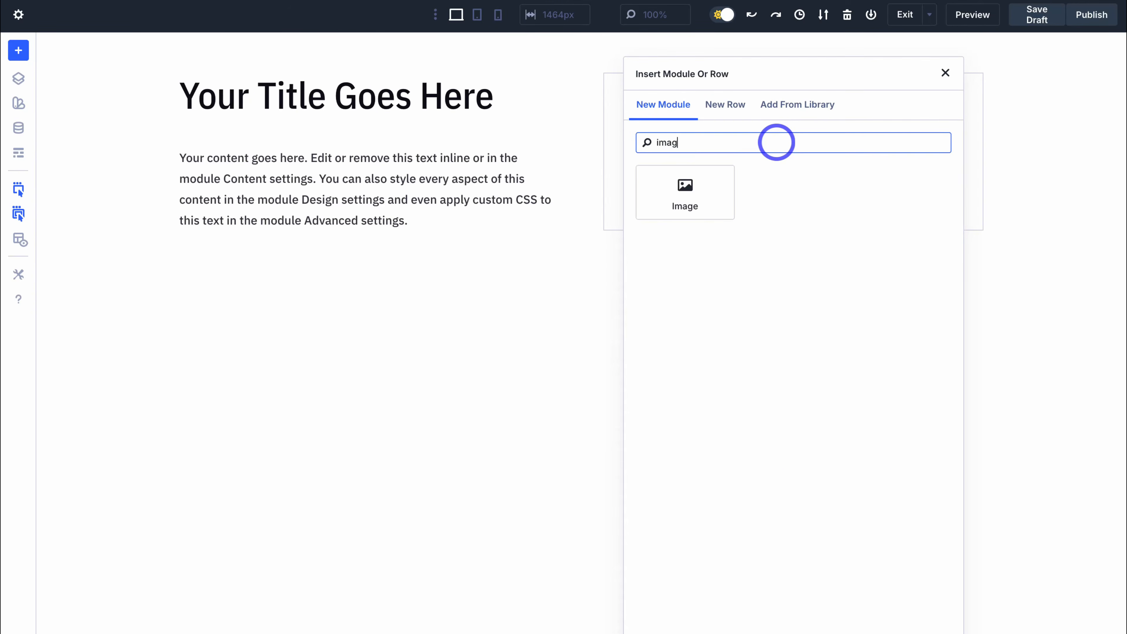
{"action": "left_click", "coordinate": [691, 186]}
{"action": "left_click", "coordinate": [1004, 283]}
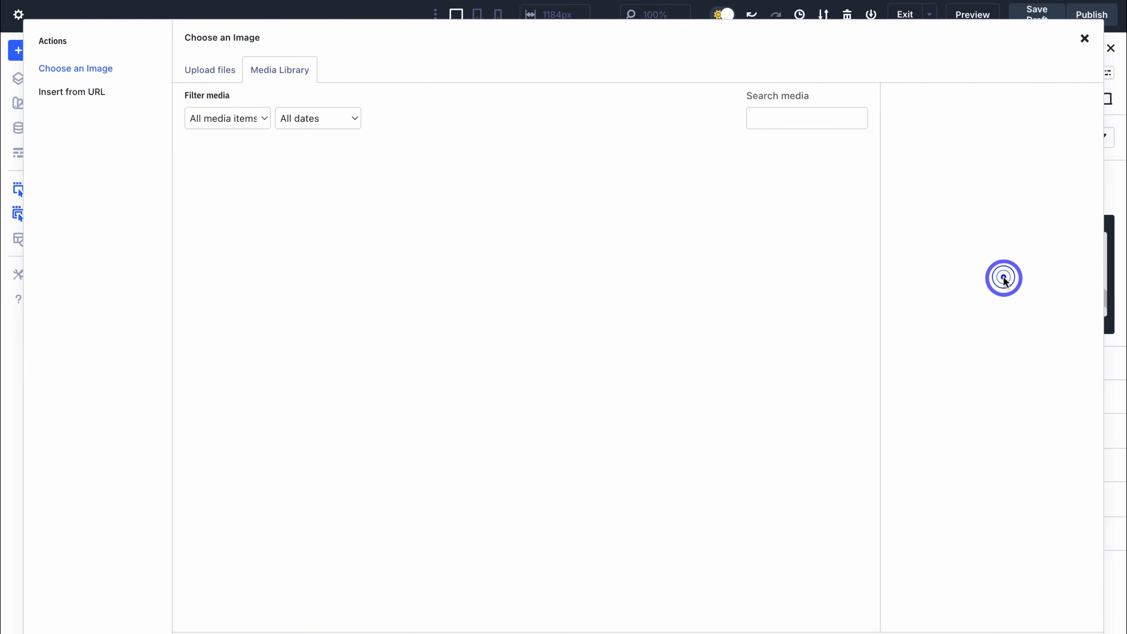
{"action": "left_click", "coordinate": [686, 529]}
{"action": "left_click", "coordinate": [1038, 623]}
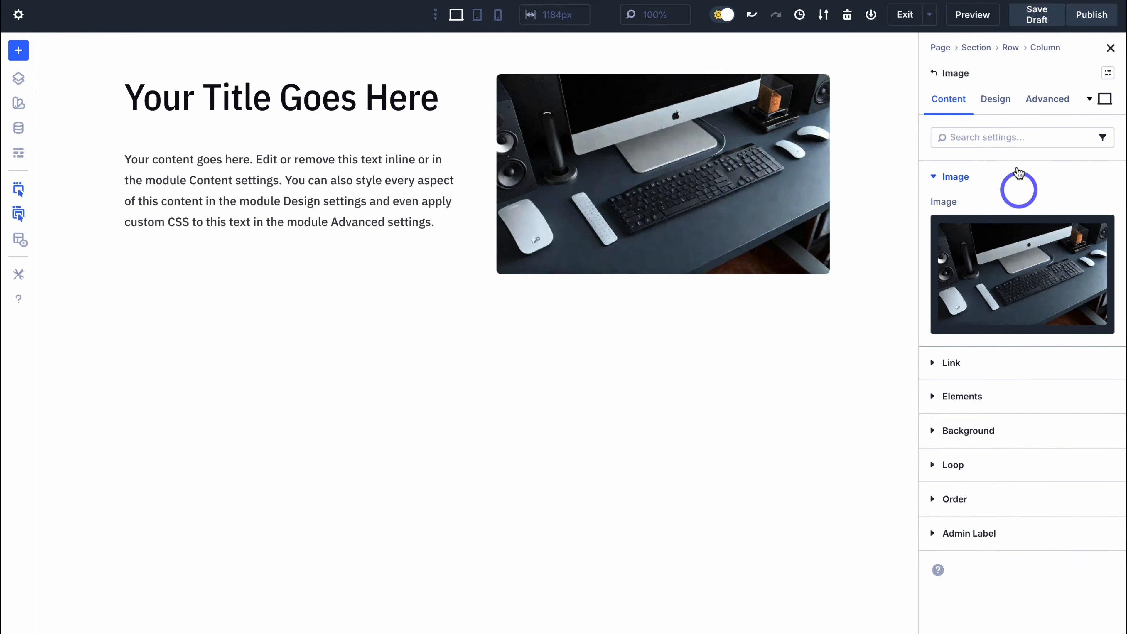
Round the image's corners with a 35 px border radius and apply the first box shadow preset to it
{"action": "left_click", "coordinate": [996, 99]}
{"action": "left_click", "coordinate": [976, 316]}
{"action": "left_click", "coordinate": [972, 375]}
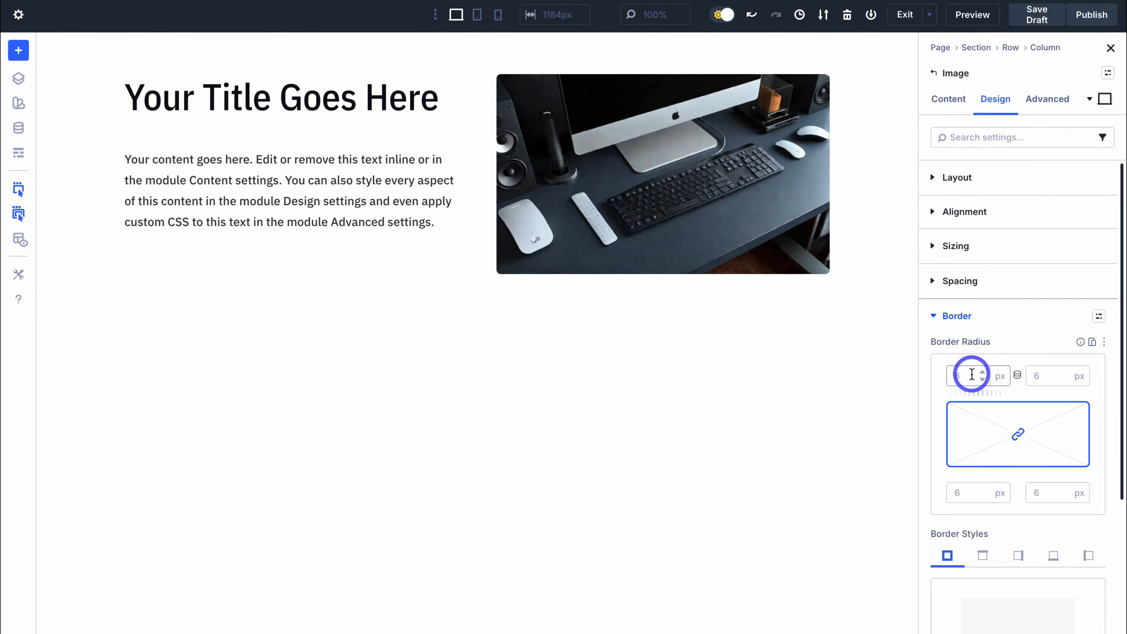
{"action": "type", "text": "35"}
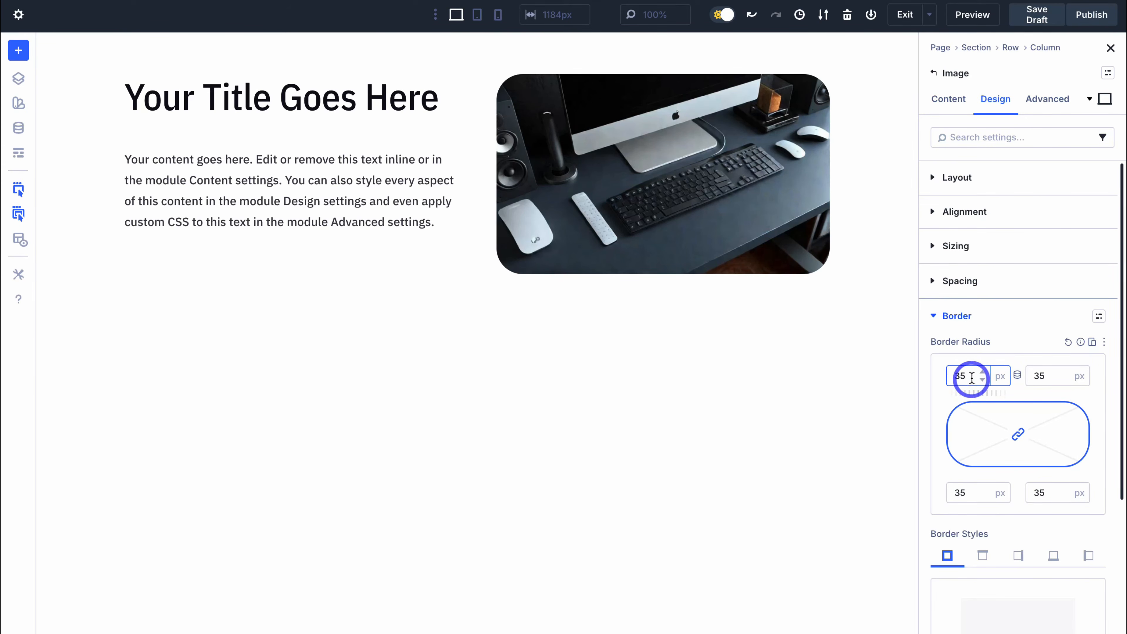
{"action": "left_click", "coordinate": [954, 316]}
{"action": "left_click", "coordinate": [958, 353]}
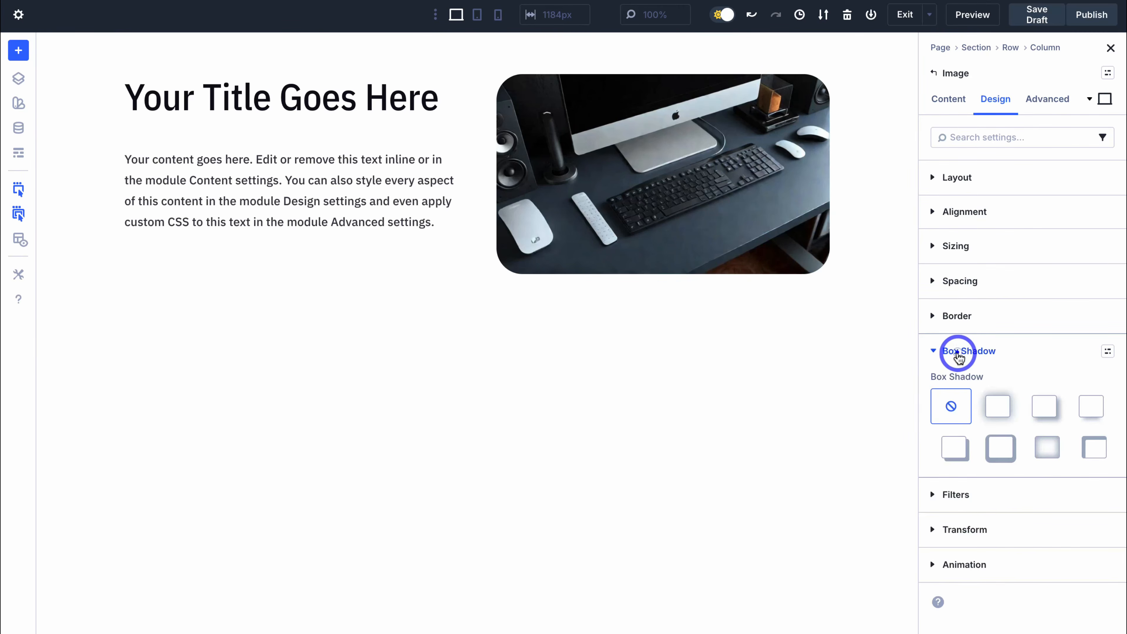
{"action": "left_click", "coordinate": [993, 403]}
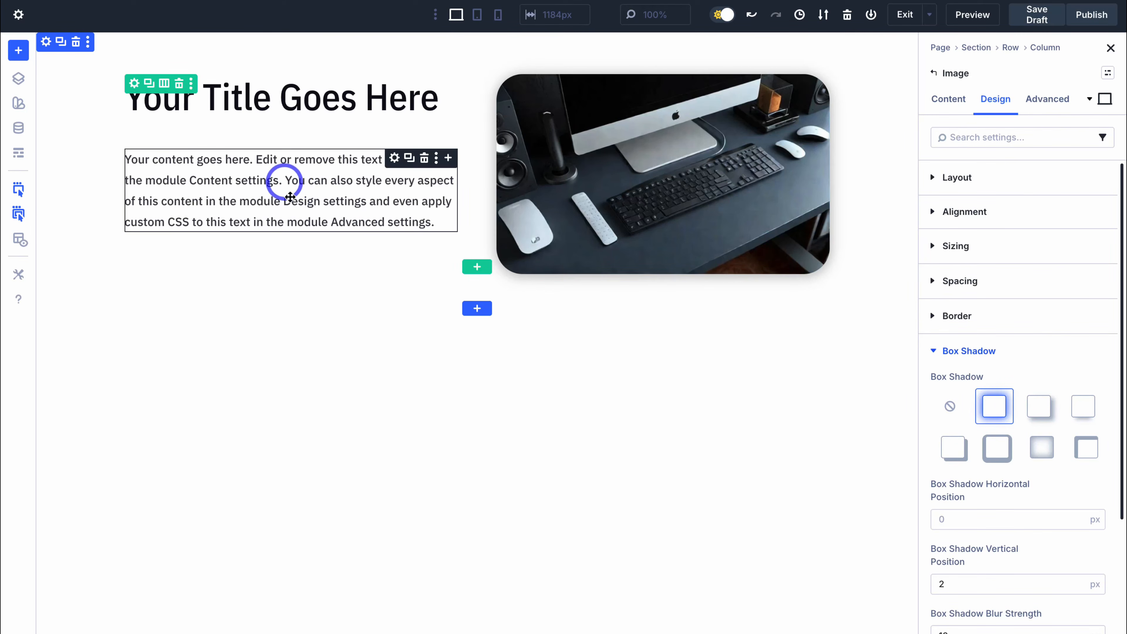
{"action": "left_click", "coordinate": [448, 158]}
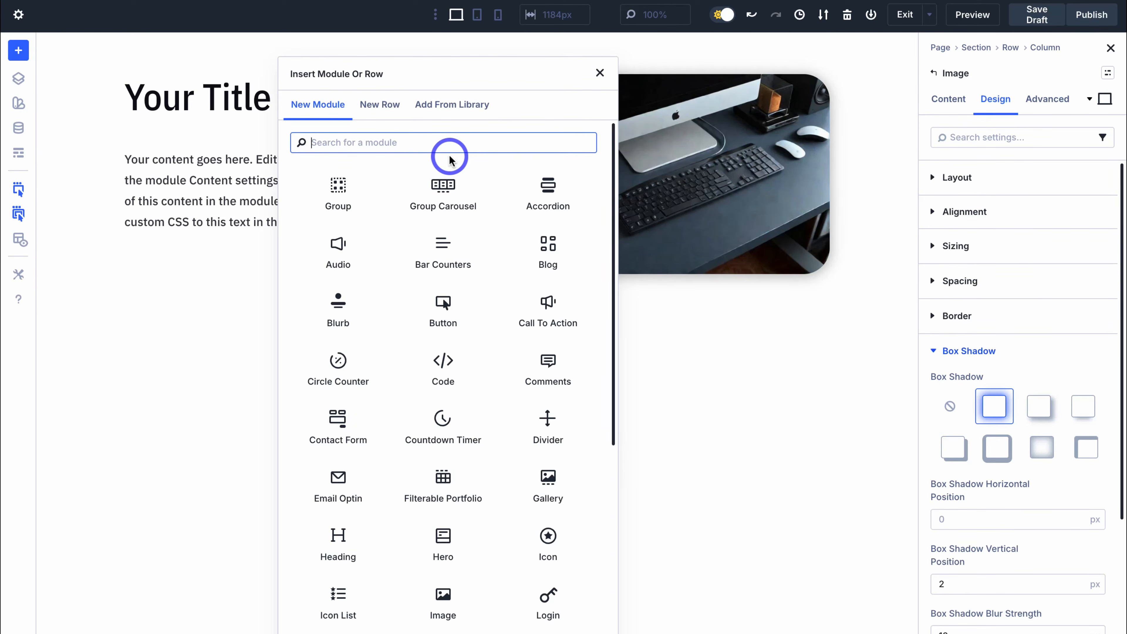
{"action": "type", "text": "but"}
{"action": "left_click", "coordinate": [340, 184]}
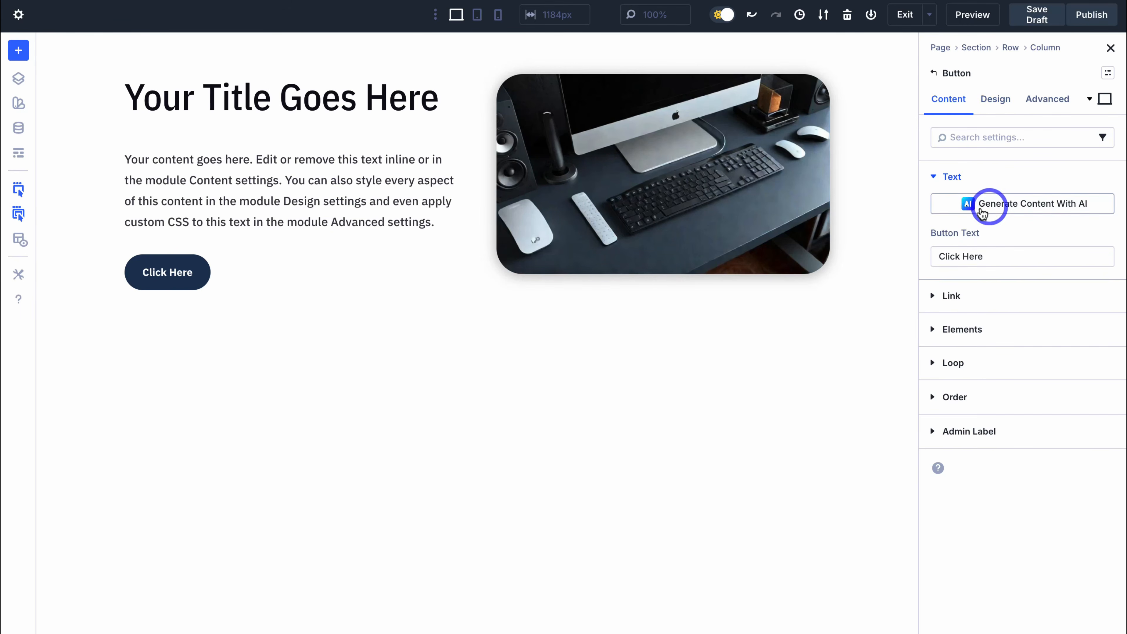
{"action": "left_click_drag", "start_coordinate": [1008, 256], "coordinate": [935, 253]}
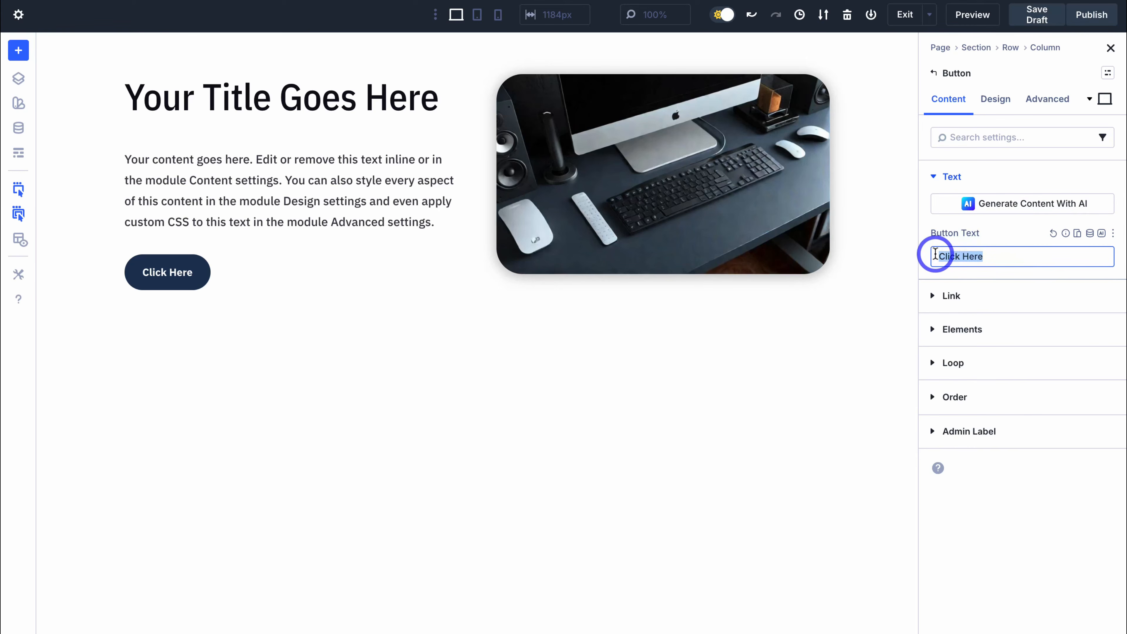
{"action": "left_click", "coordinate": [958, 296]}
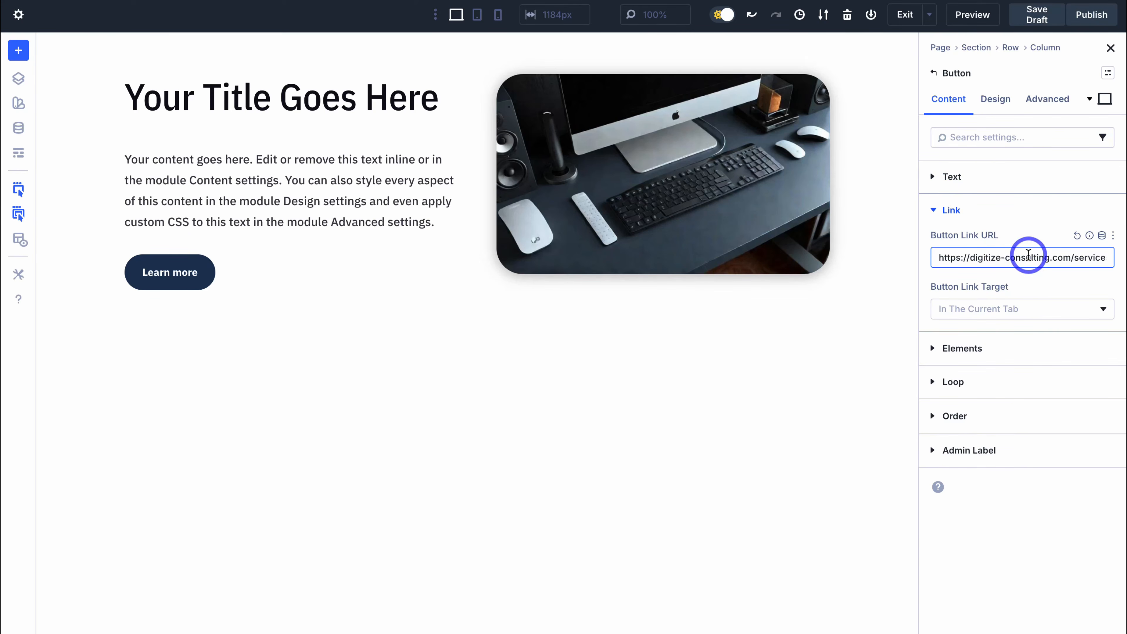
Apply box shadow Preset 2 to the "Learn more" button
{"action": "left_click", "coordinate": [996, 99]}
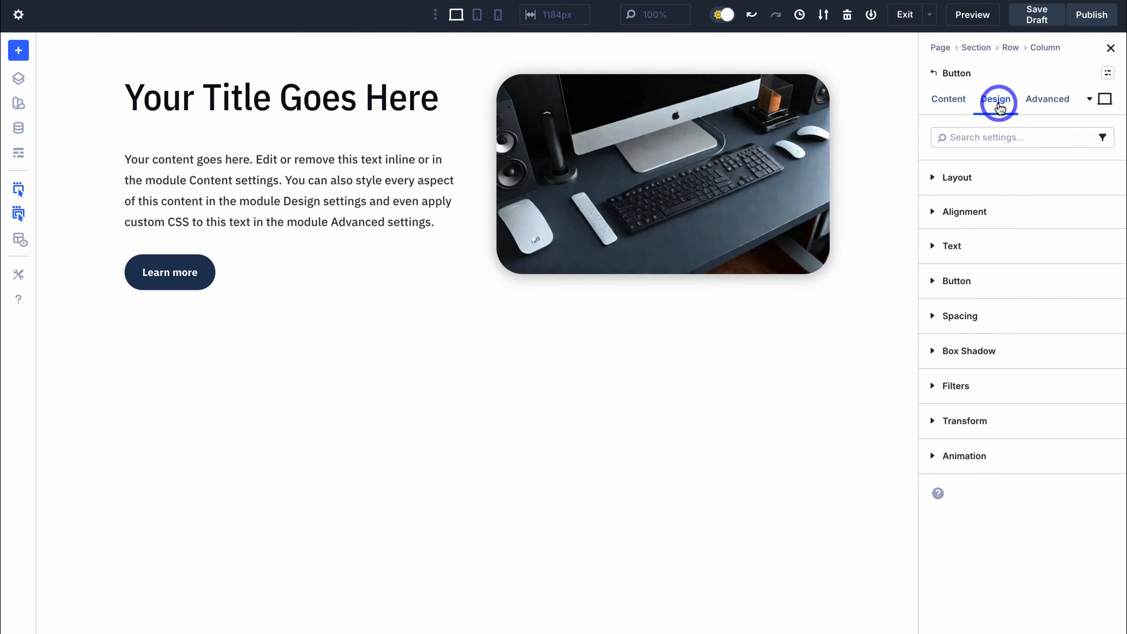
{"action": "left_click", "coordinate": [997, 353]}
{"action": "left_click", "coordinate": [1039, 403]}
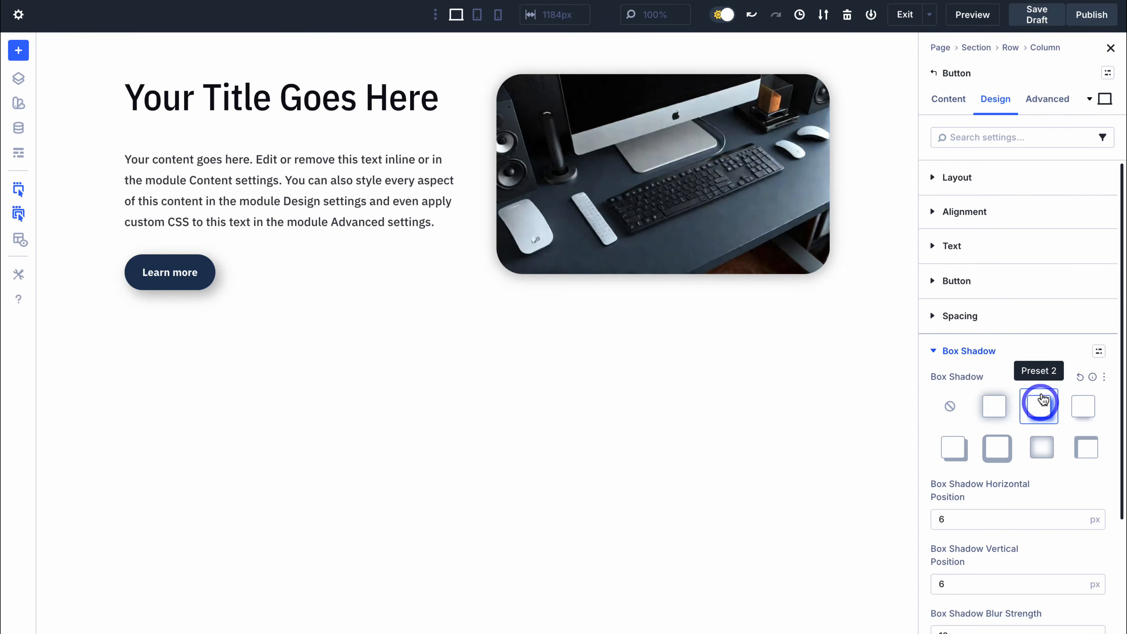
Set the heading's text size to 35 px for the phone layout and return to the desktop layout
{"action": "left_click", "coordinate": [1089, 102]}
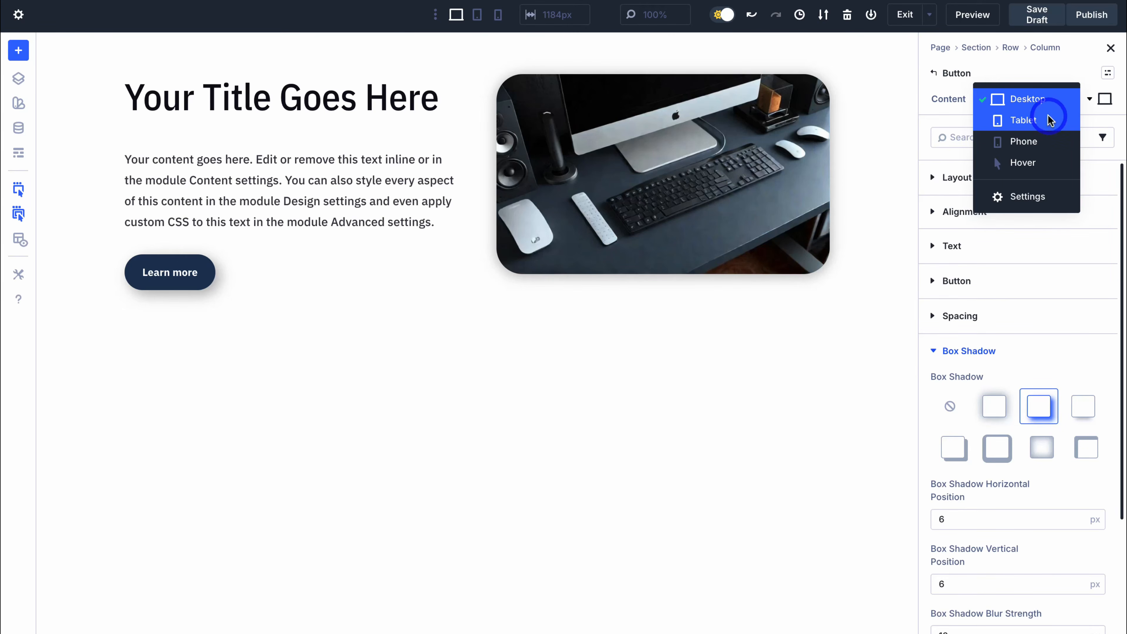
{"action": "left_click", "coordinate": [1058, 119]}
{"action": "left_click", "coordinate": [1087, 101]}
{"action": "left_click", "coordinate": [1065, 121]}
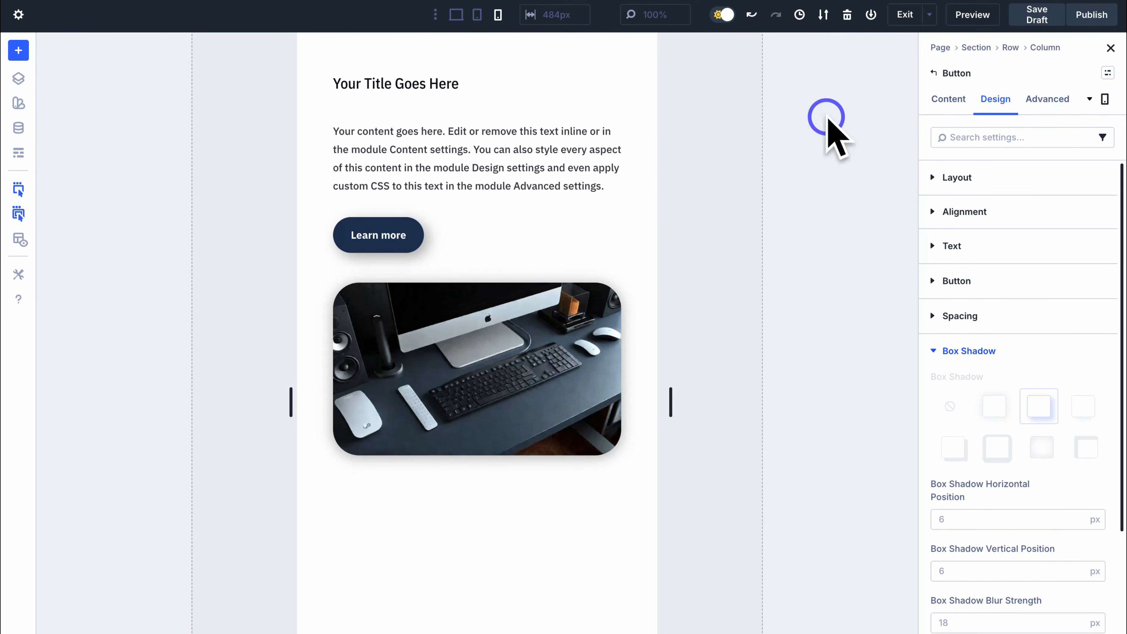
{"action": "left_click", "coordinate": [445, 83]}
{"action": "left_click", "coordinate": [973, 248]}
{"action": "scroll", "coordinate": [975, 253], "scroll_direction": "down", "scroll_amount": 4}
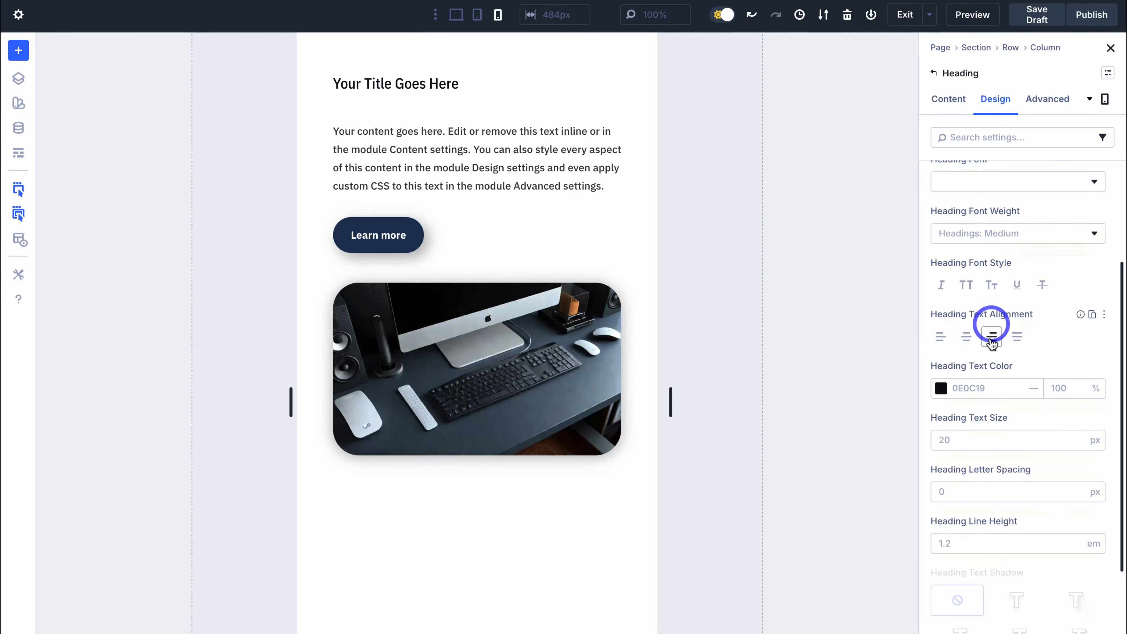
{"action": "left_click", "coordinate": [971, 440]}
{"action": "type", "text": "35"}
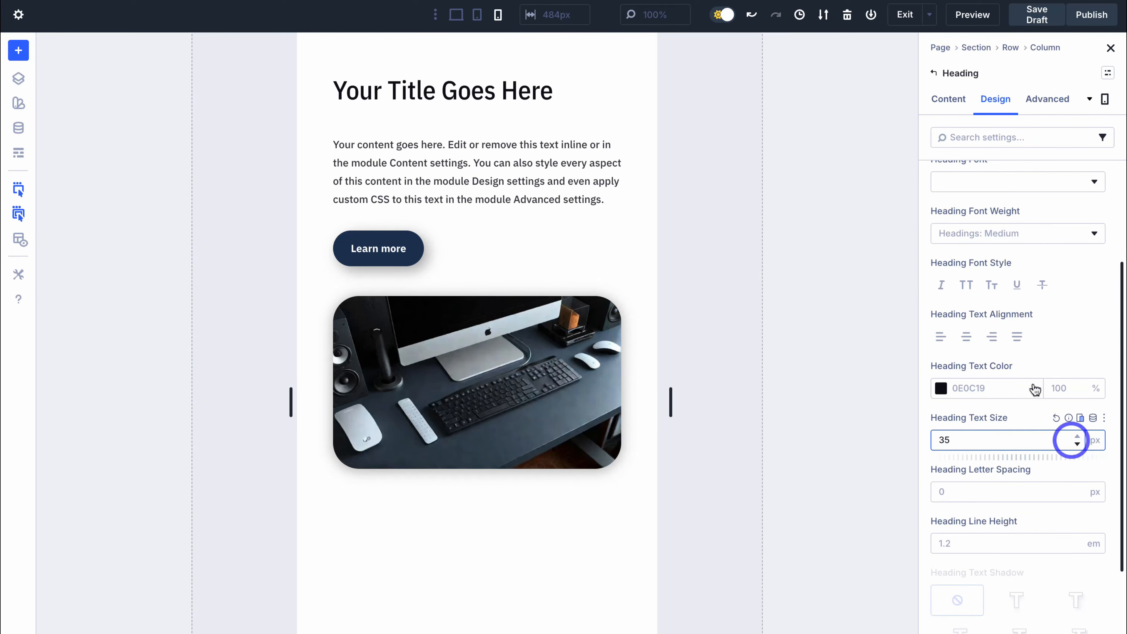
{"action": "left_click", "coordinate": [457, 18]}
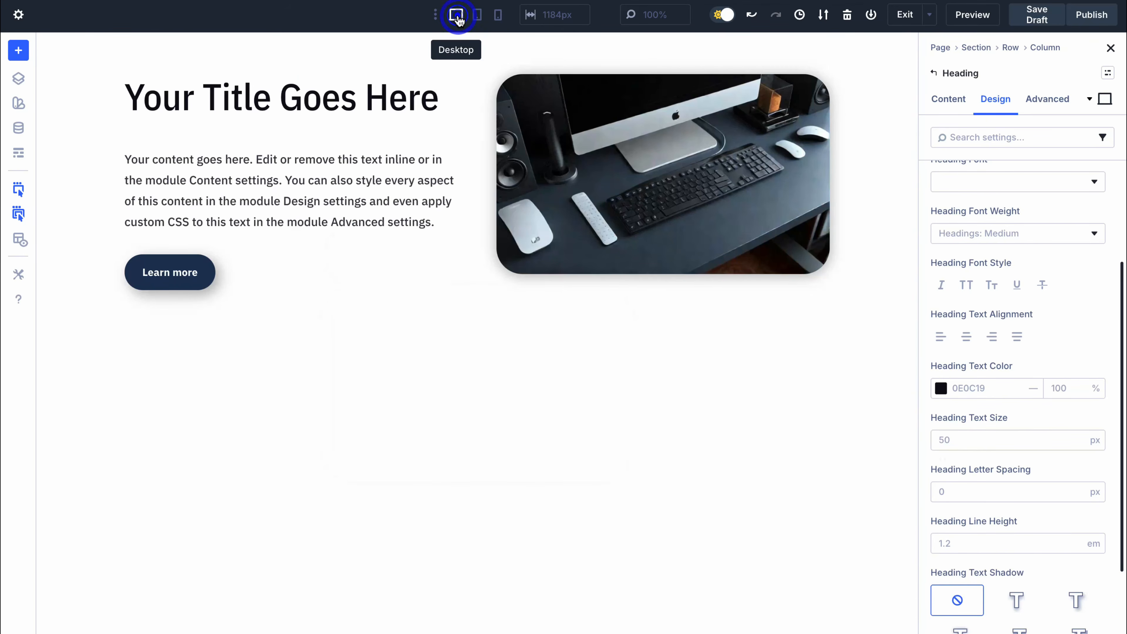
Replace the heading's placeholder with "Let's Grow with CGI" and place the cursor in the paragraph text below
{"action": "left_click", "coordinate": [385, 98]}
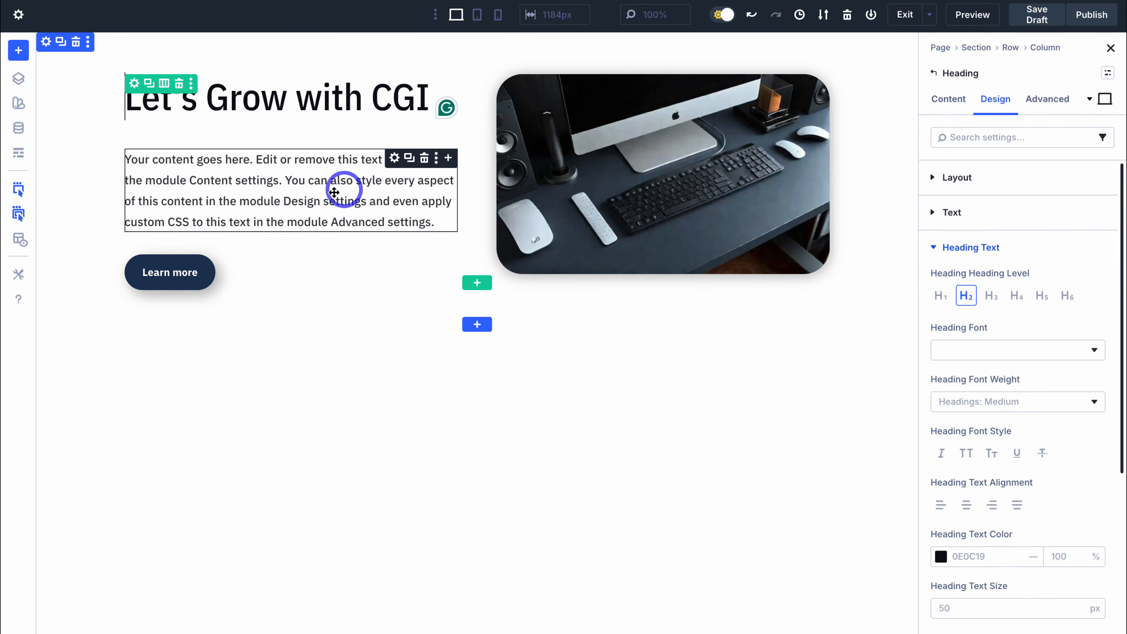
{"action": "left_click", "coordinate": [331, 192]}
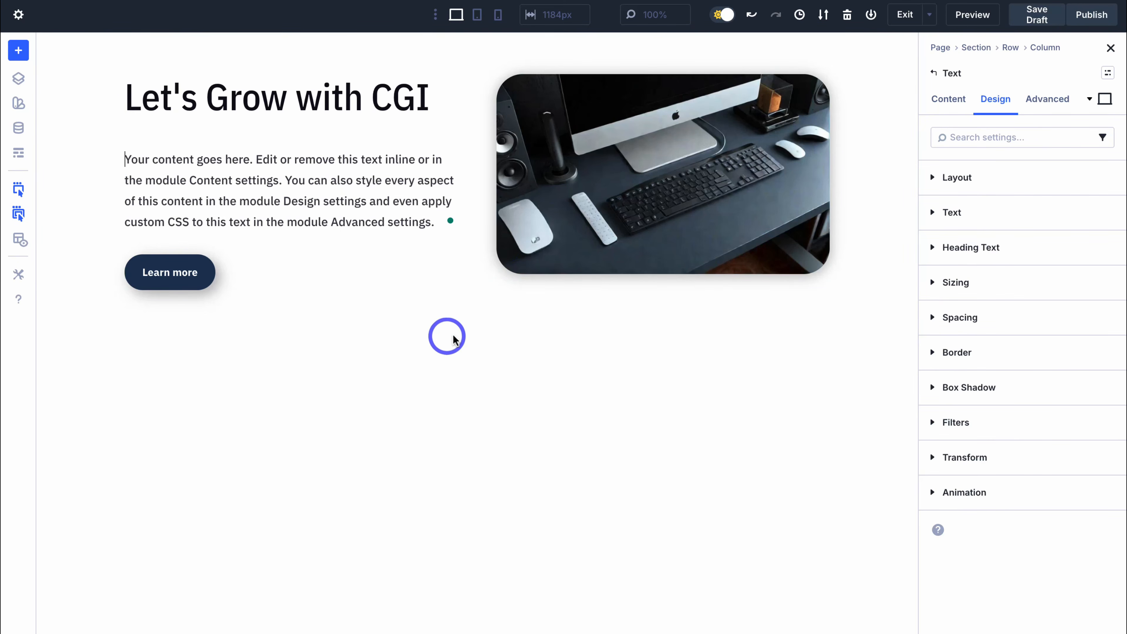
Look through the available new section layouts and the Insert Layout options without inserting anything
{"action": "left_click", "coordinate": [479, 325]}
{"action": "scroll", "coordinate": [483, 329], "scroll_direction": "down", "scroll_amount": 10}
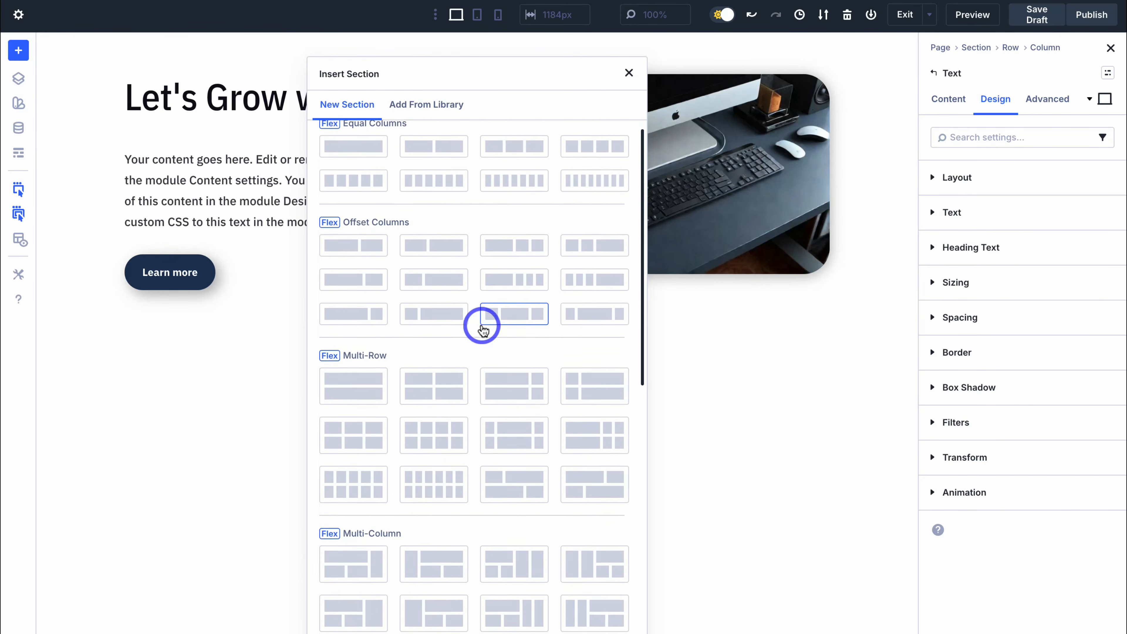
{"action": "scroll", "coordinate": [482, 329], "scroll_direction": "down", "scroll_amount": 5}
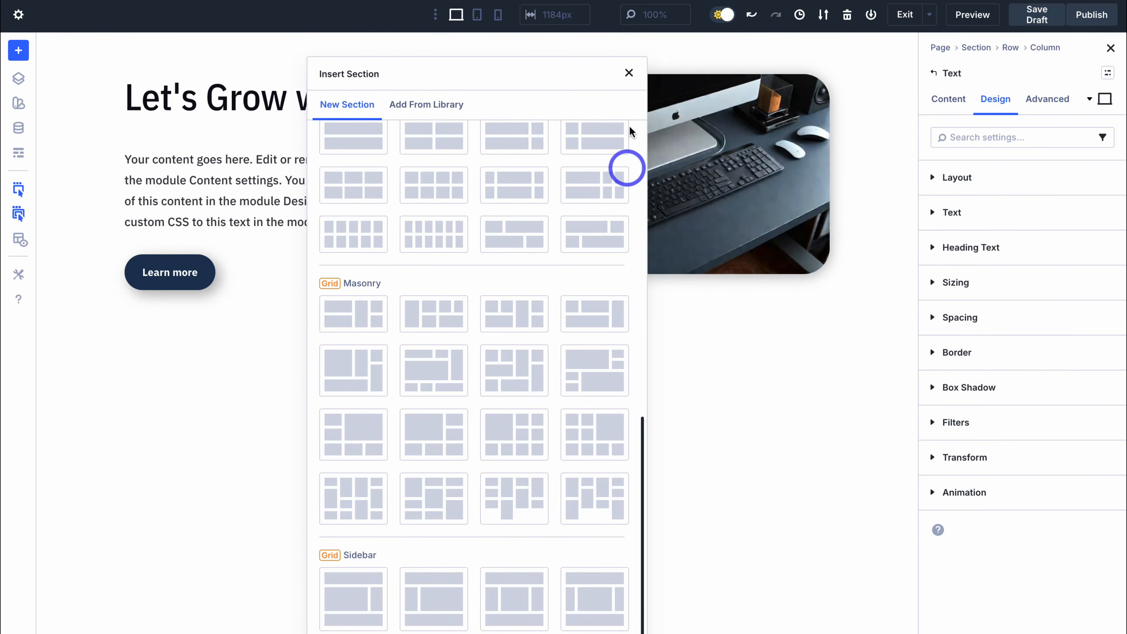
{"action": "left_click", "coordinate": [629, 6]}
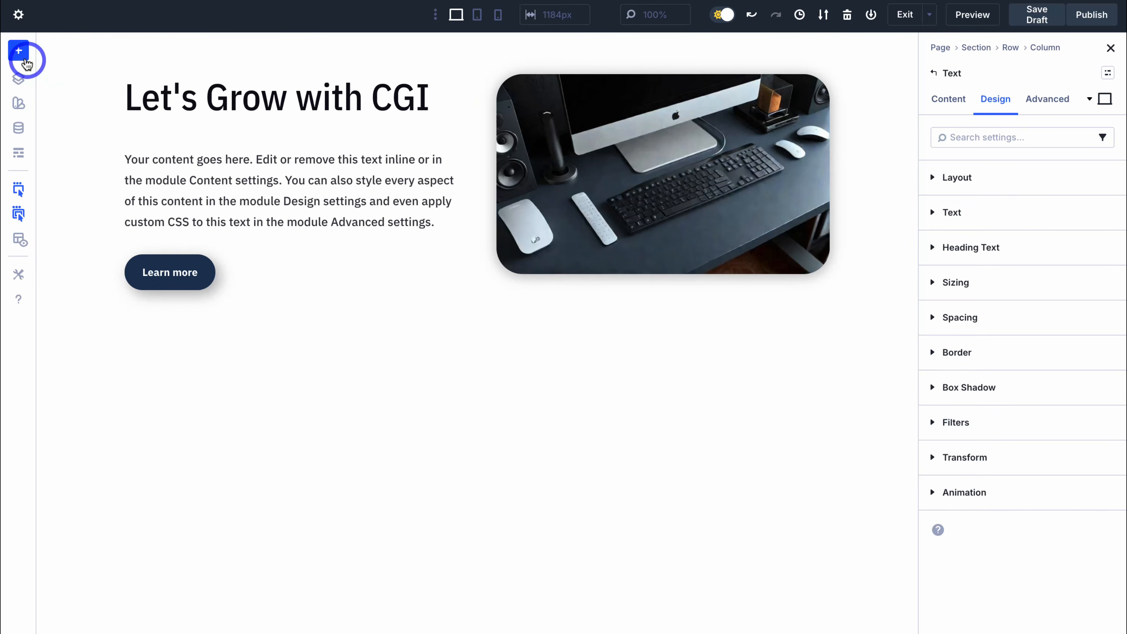
{"action": "left_click", "coordinate": [18, 51]}
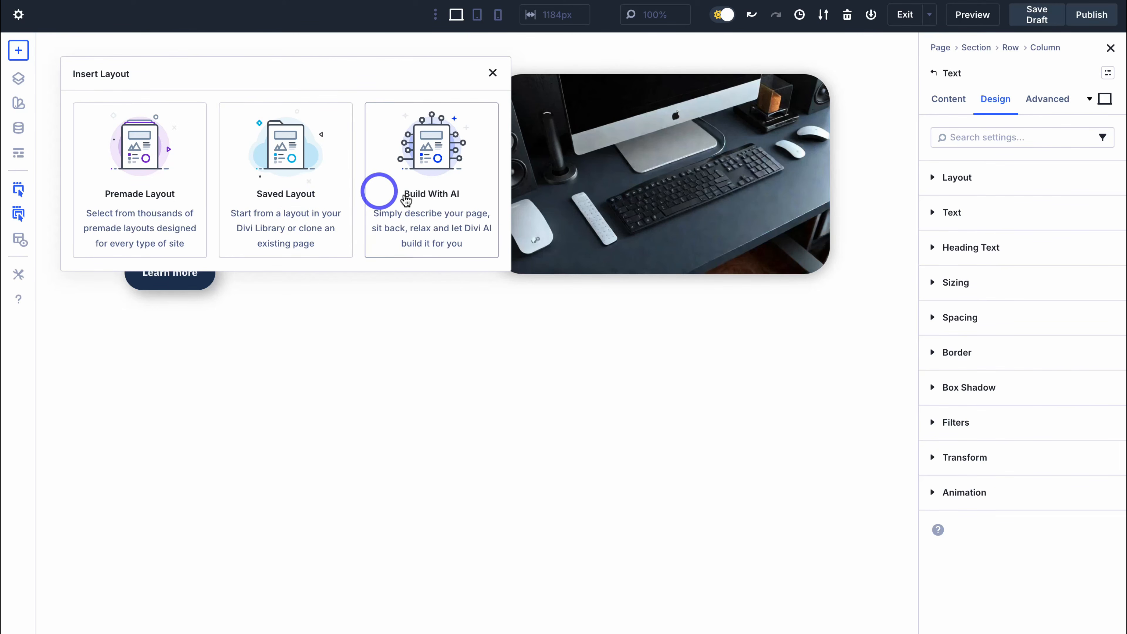
{"action": "left_click", "coordinate": [623, 363]}
Insert a new single-column section below the hero and change its row to three equal columns
{"action": "left_click", "coordinate": [477, 326]}
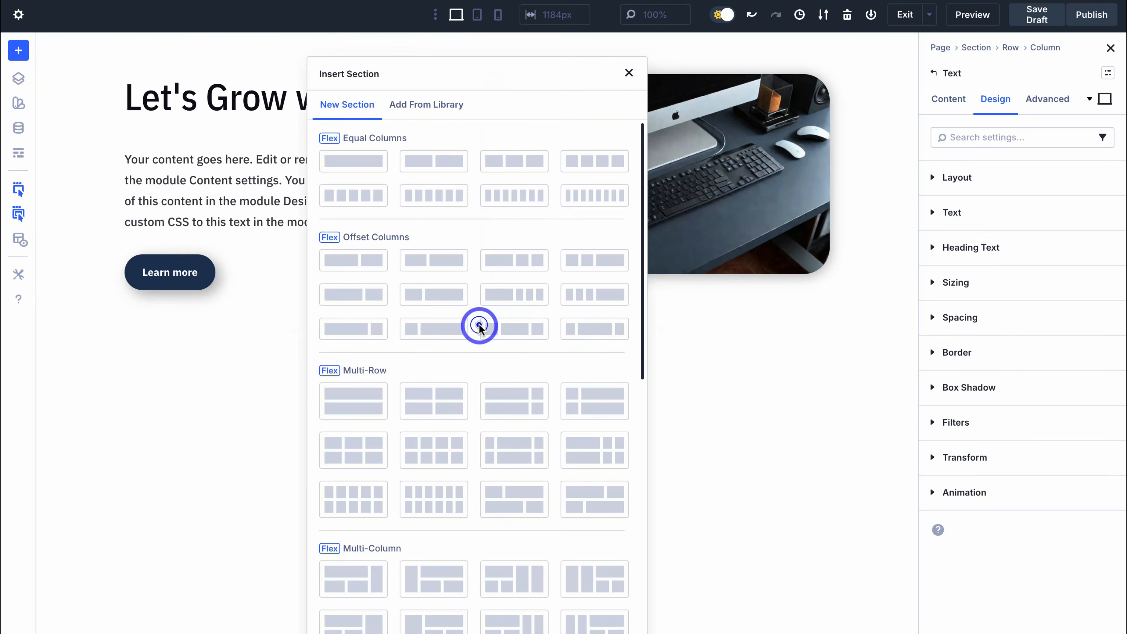
{"action": "left_click", "coordinate": [359, 158]}
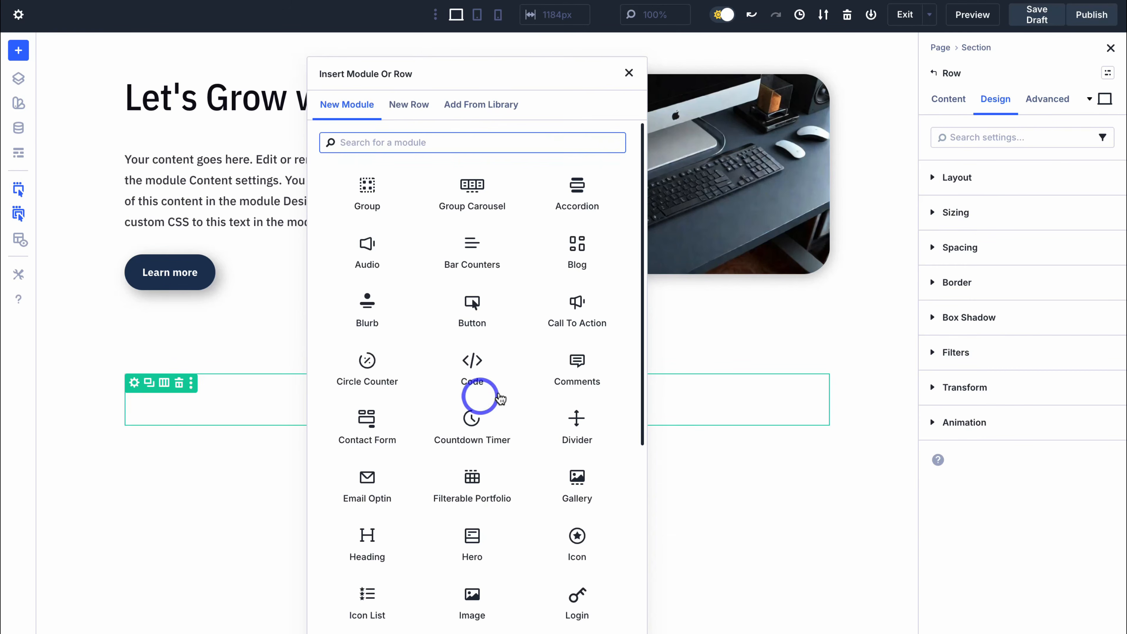
{"action": "left_click", "coordinate": [629, 71]}
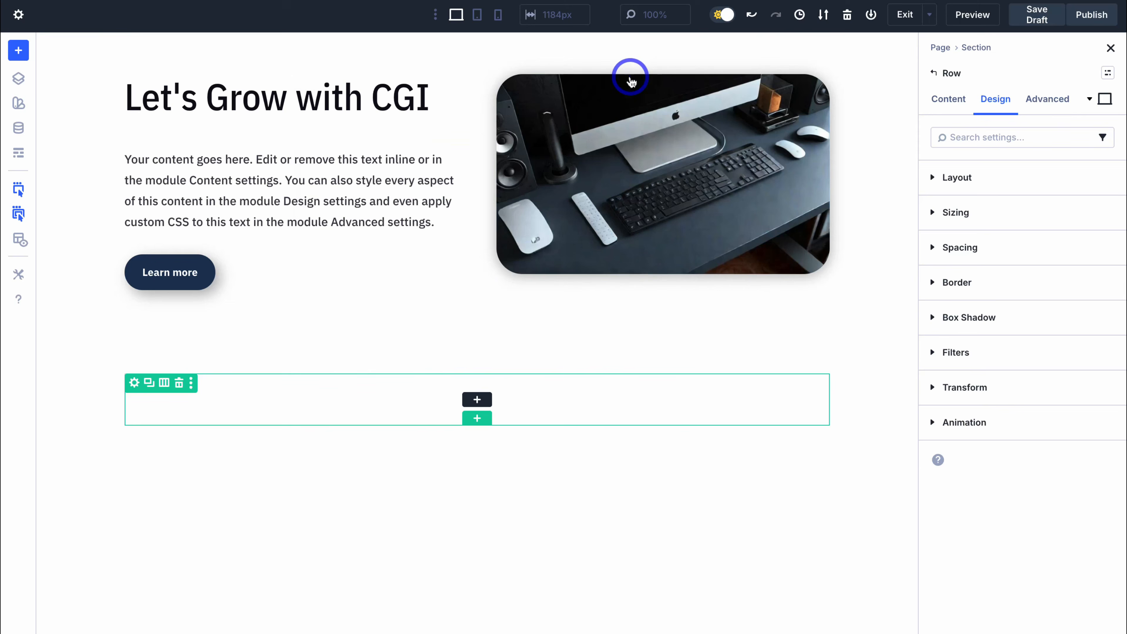
{"action": "left_click", "coordinate": [164, 384]}
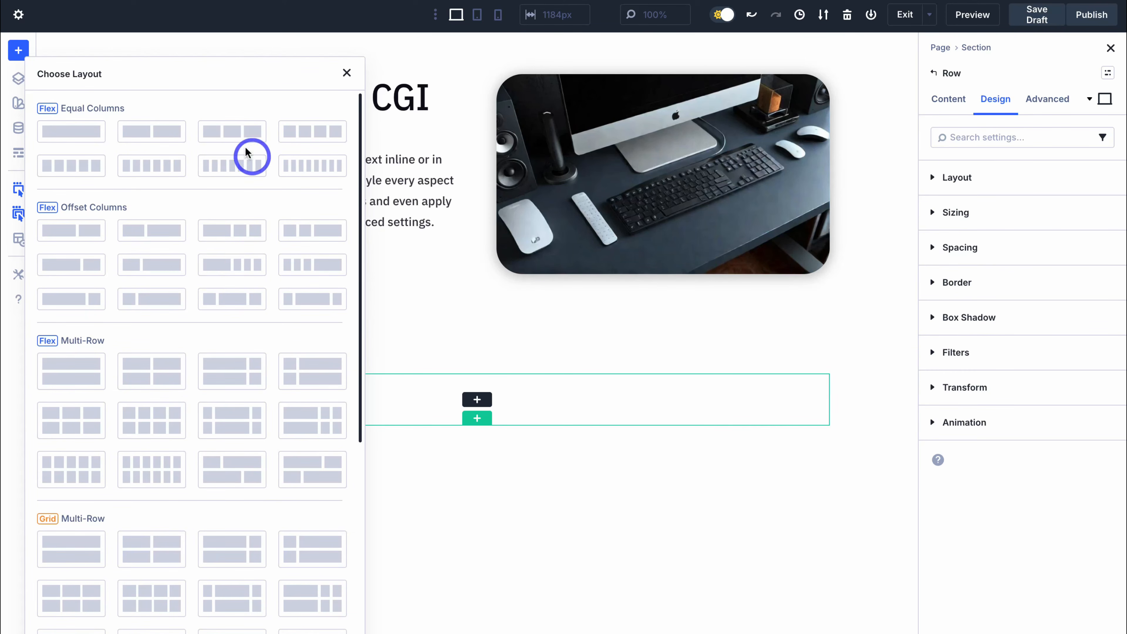
{"action": "left_click", "coordinate": [229, 133]}
Add a Button module to the new row's first column and an Icon List module to its second column
{"action": "left_click", "coordinate": [228, 399]}
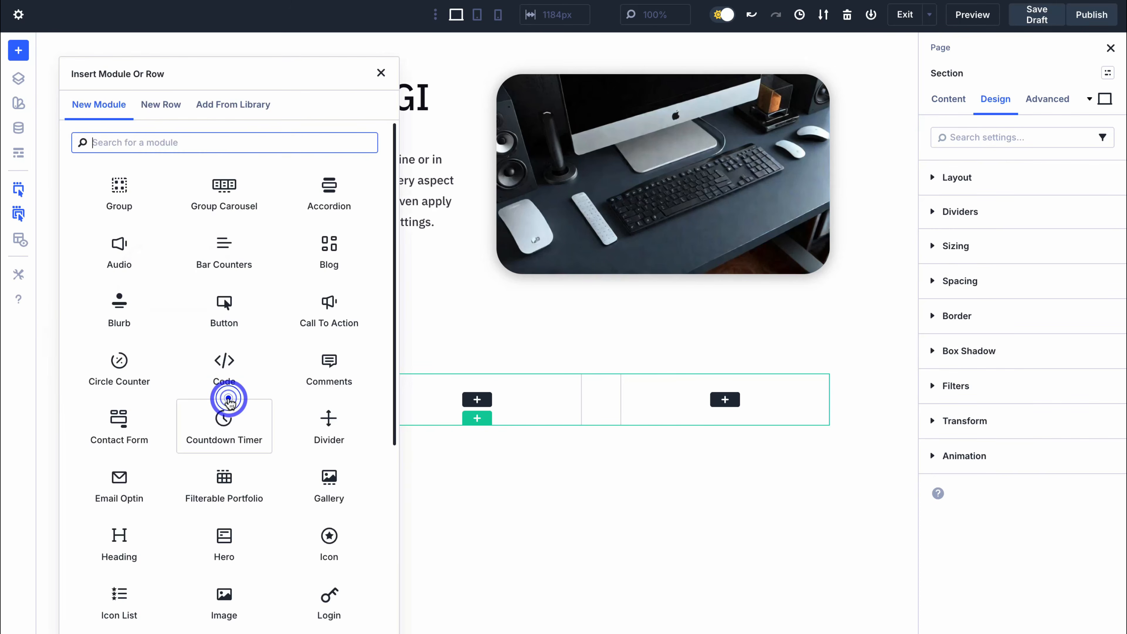
{"action": "left_click", "coordinate": [240, 318]}
{"action": "left_click", "coordinate": [477, 399]}
{"action": "scroll", "coordinate": [478, 328], "scroll_direction": "down", "scroll_amount": 3}
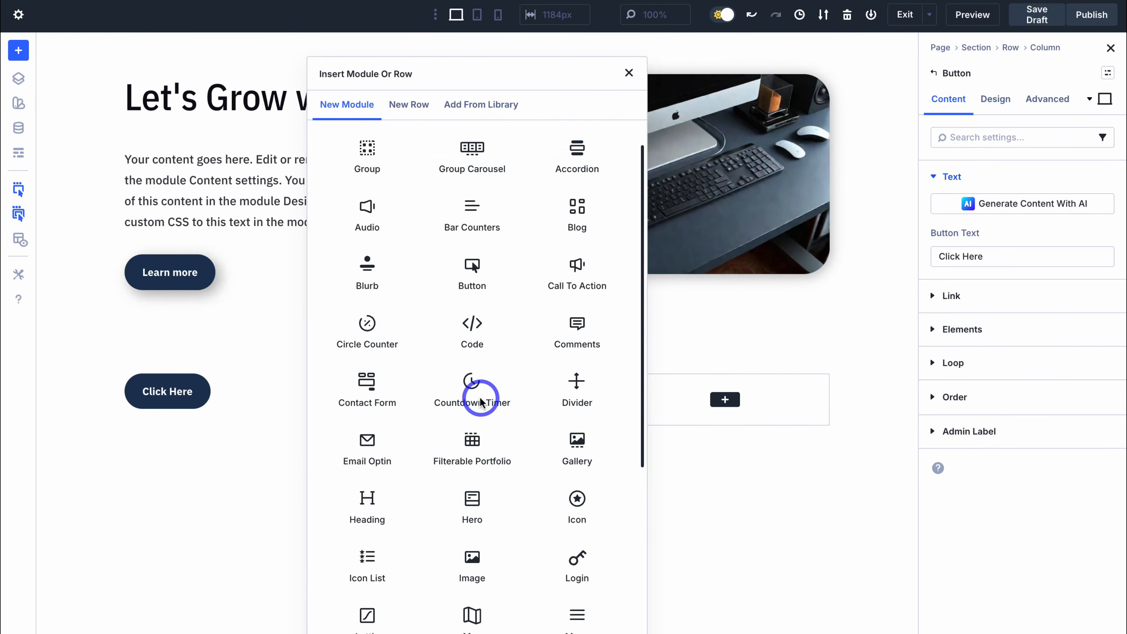
{"action": "left_click", "coordinate": [368, 488]}
Add a Heading module to the third column of the new row
{"action": "left_click", "coordinate": [725, 399]}
{"action": "scroll", "coordinate": [719, 404], "scroll_direction": "down", "scroll_amount": 3}
{"action": "scroll", "coordinate": [717, 401], "scroll_direction": "down", "scroll_amount": 6}
{"action": "scroll", "coordinate": [715, 397], "scroll_direction": "up", "scroll_amount": 5}
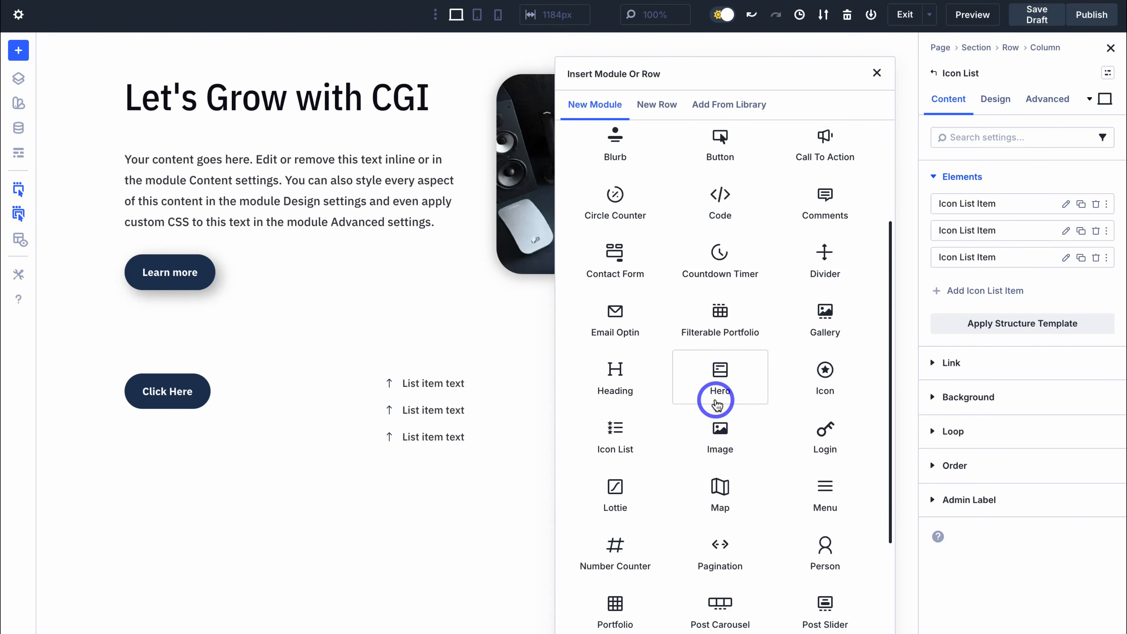
{"action": "left_click", "coordinate": [647, 394]}
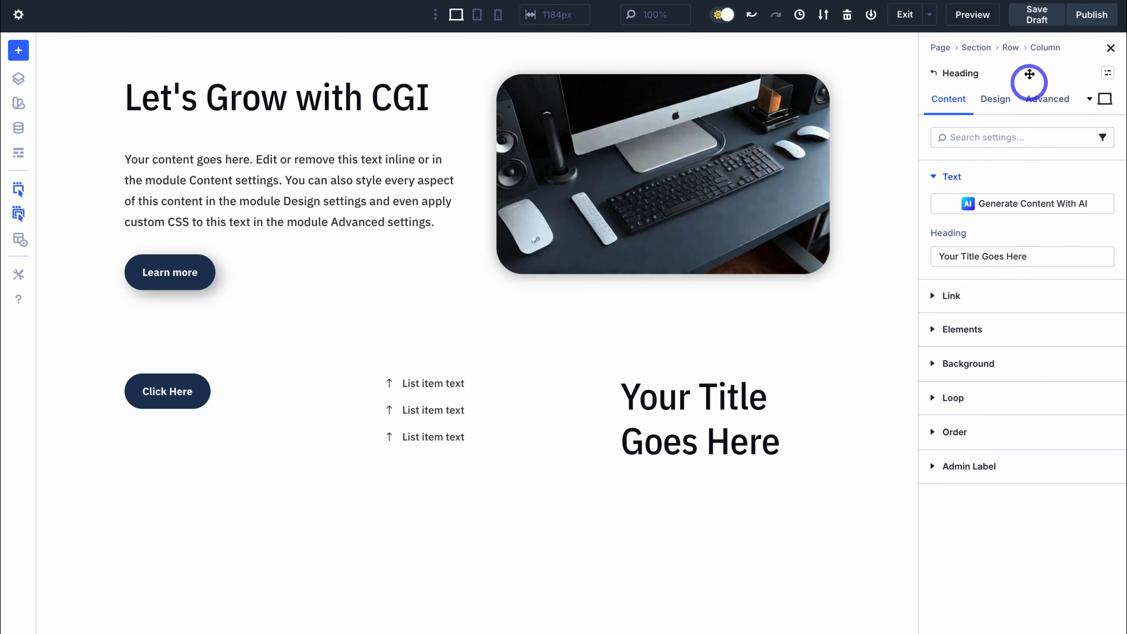
Save the page as a draft and open the Consulting pack from the Business premade layouts
{"action": "left_click", "coordinate": [1032, 25]}
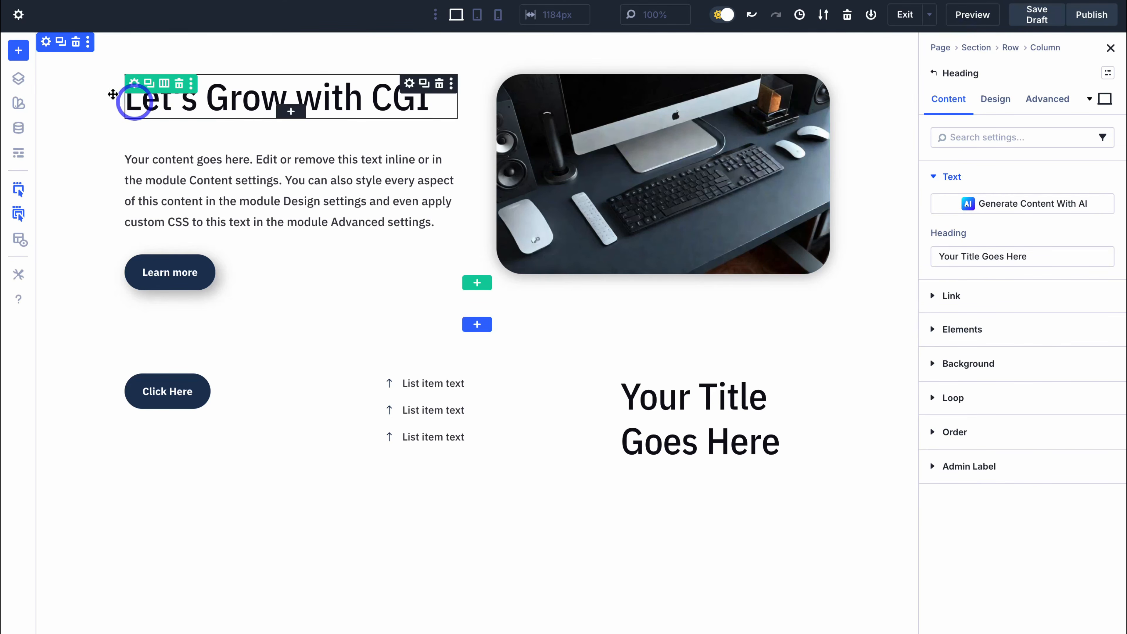
{"action": "left_click", "coordinate": [19, 50]}
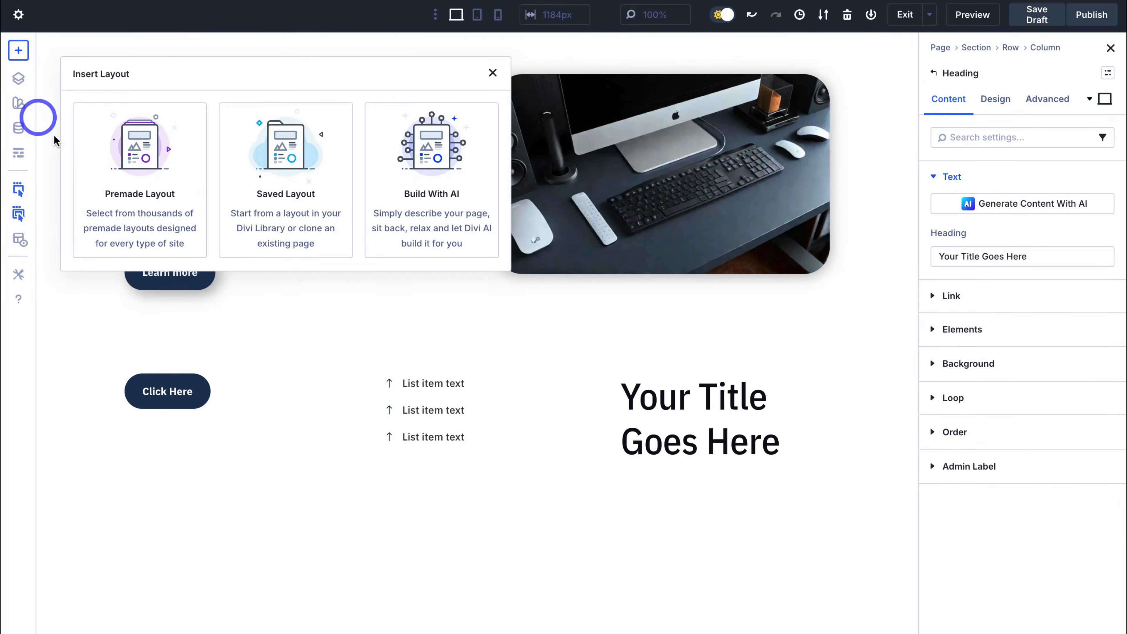
{"action": "left_click", "coordinate": [106, 151]}
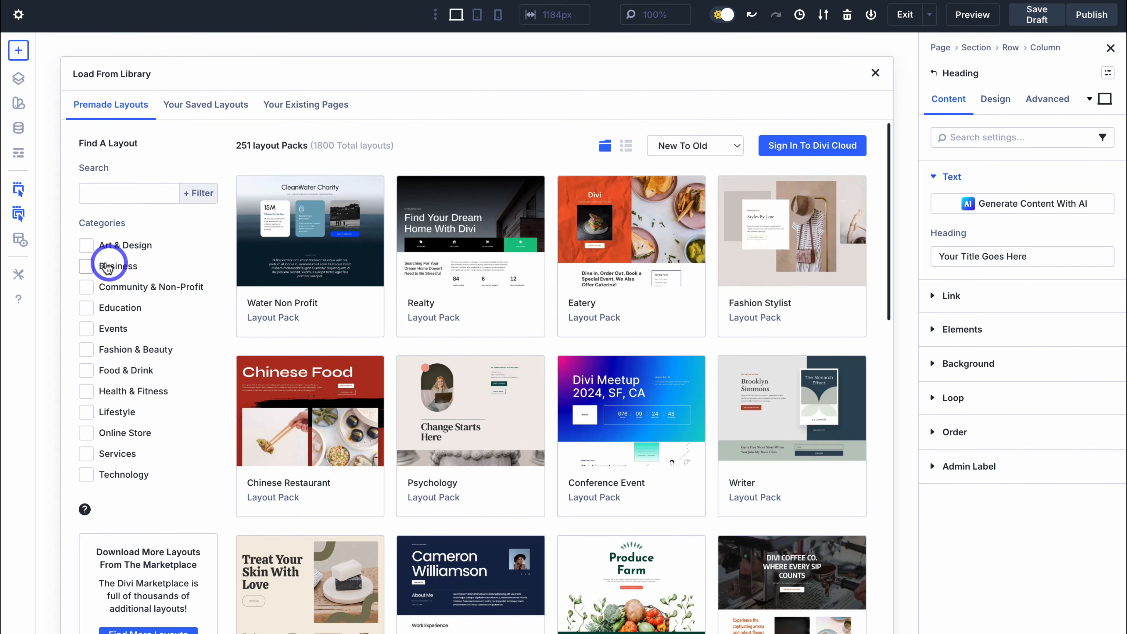
{"action": "left_click", "coordinate": [87, 266]}
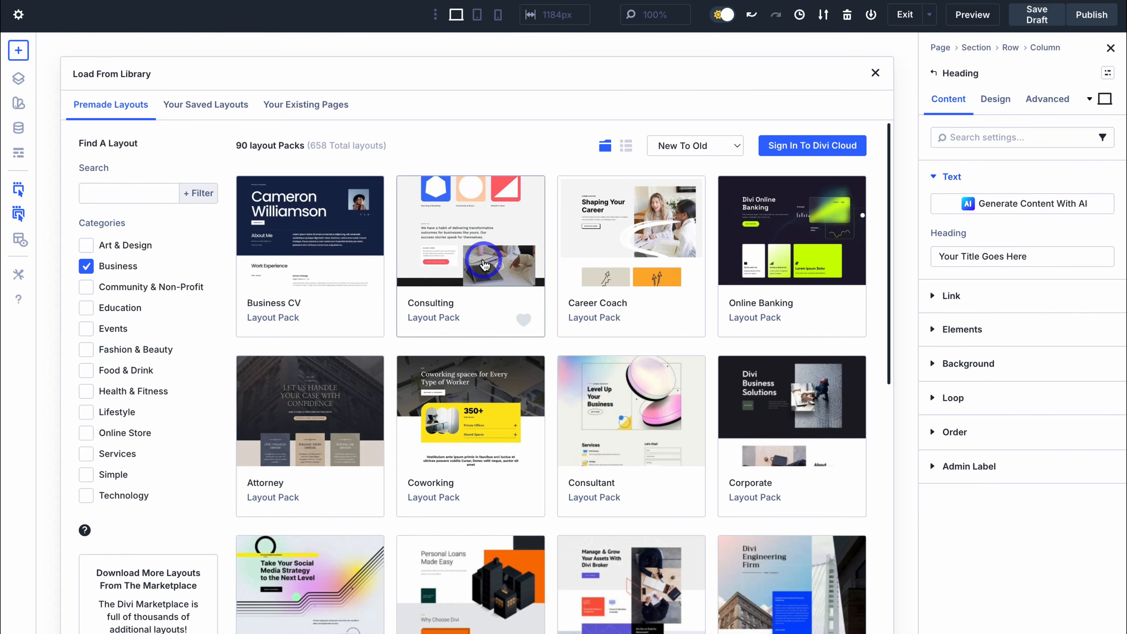
{"action": "left_click", "coordinate": [450, 259]}
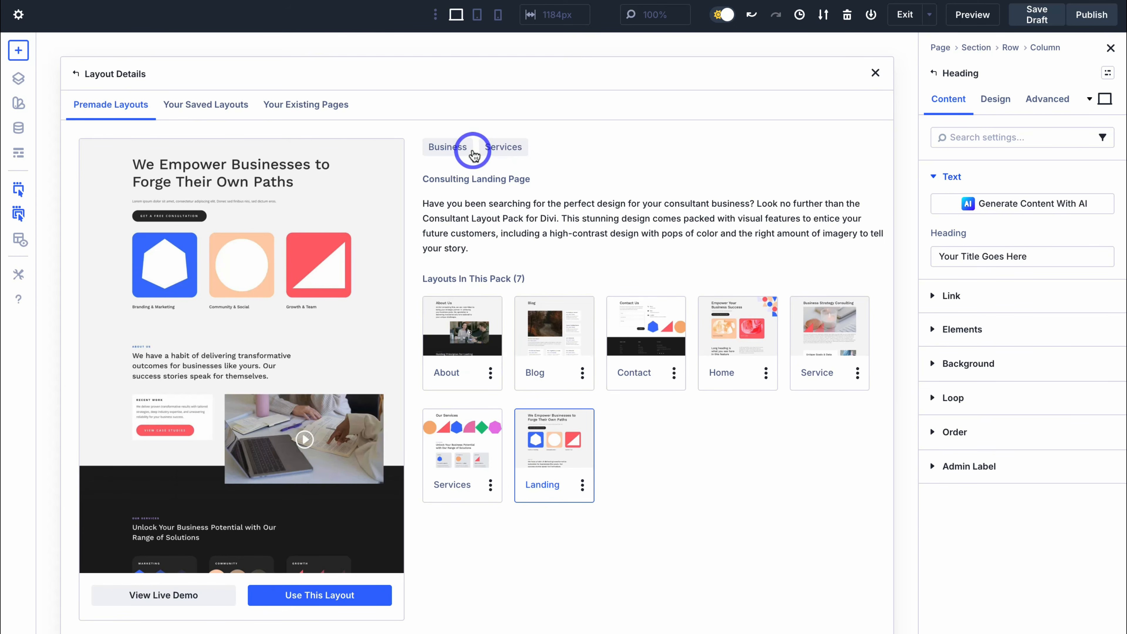
Import the pack's Services layout with its design presets, replacing the page's existing content
{"action": "left_click", "coordinate": [466, 462]}
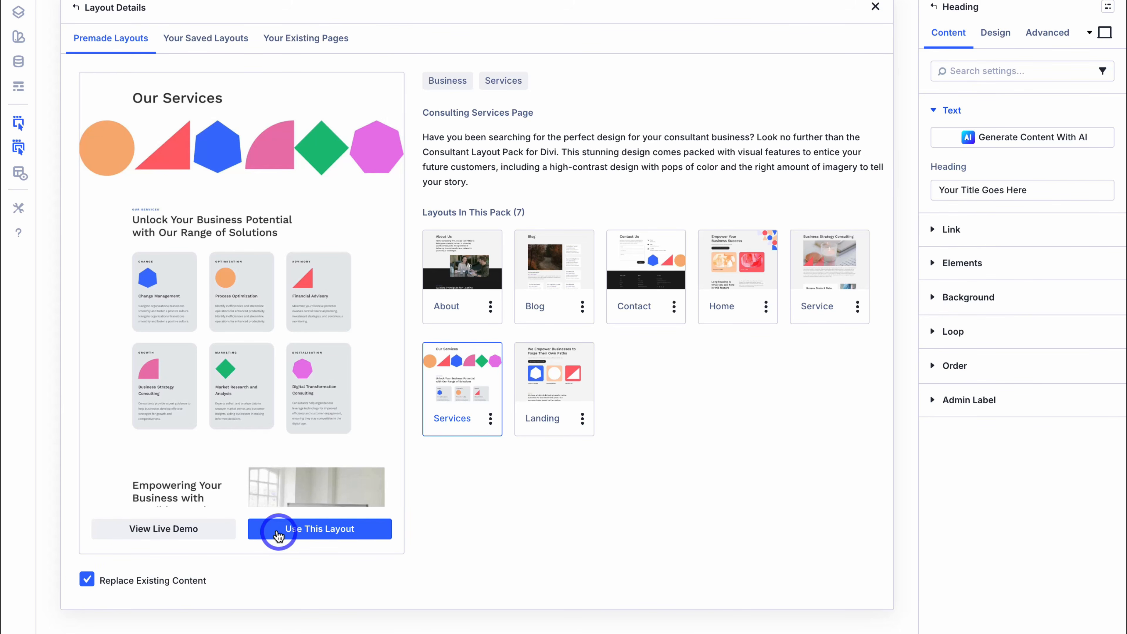
{"action": "left_click", "coordinate": [360, 530]}
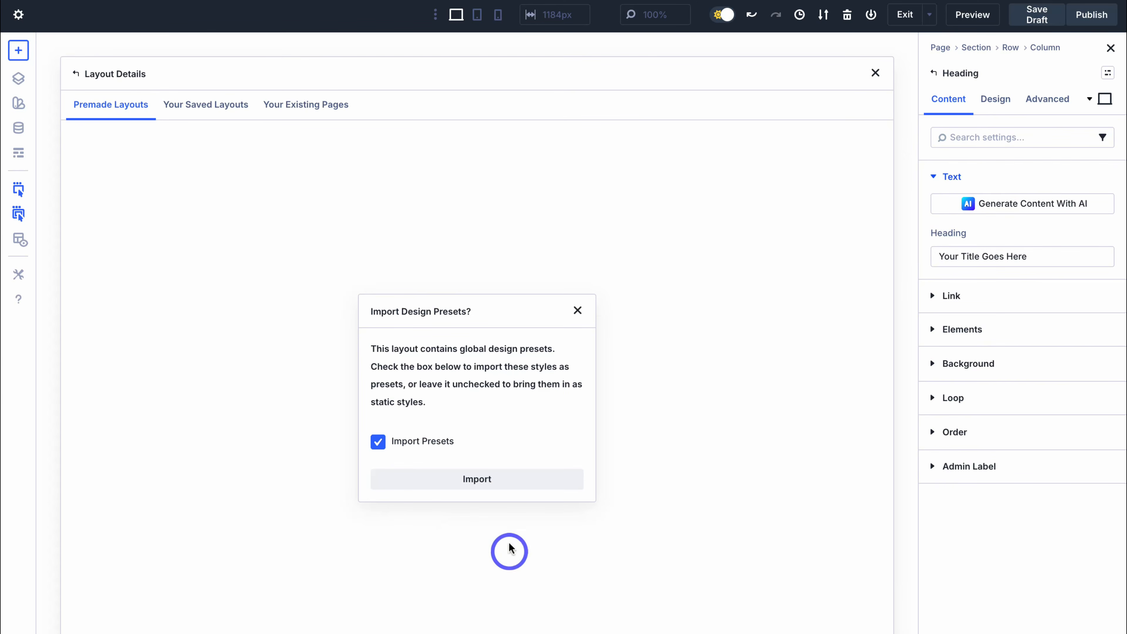
{"action": "left_click", "coordinate": [526, 485]}
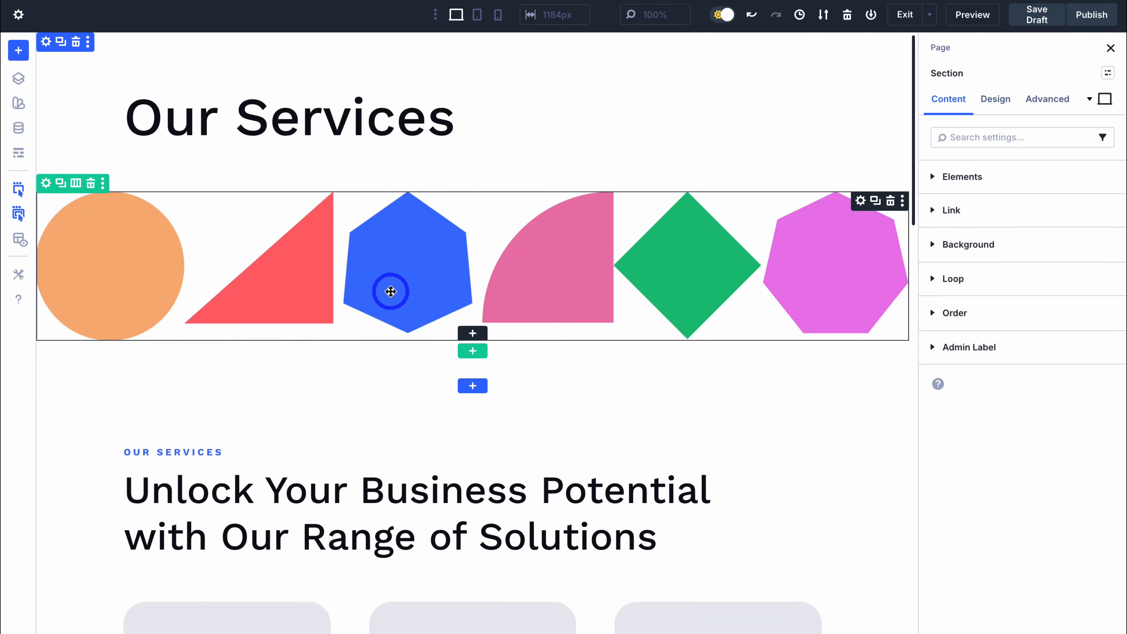
Review the imported Services page's service cards and inspect the settings of the Process Optimization text and the "Unlock Your Business Potential" heading
{"action": "scroll", "coordinate": [535, 271], "scroll_direction": "down", "scroll_amount": 10}
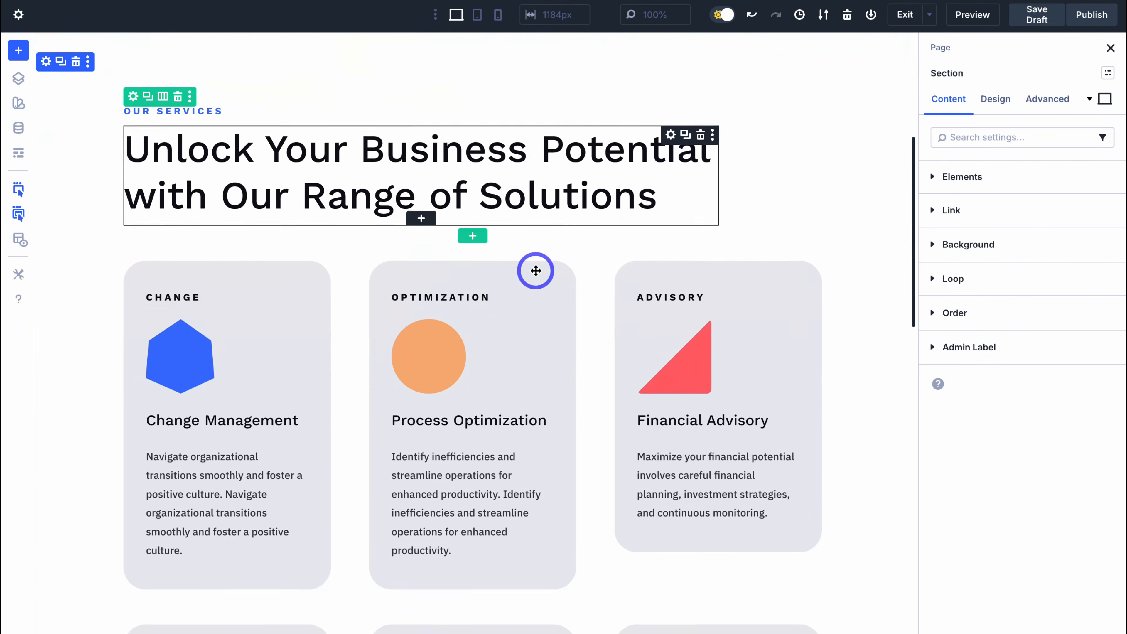
{"action": "scroll", "coordinate": [535, 273], "scroll_direction": "down", "scroll_amount": 6}
{"action": "scroll", "coordinate": [536, 272], "scroll_direction": "up", "scroll_amount": 5}
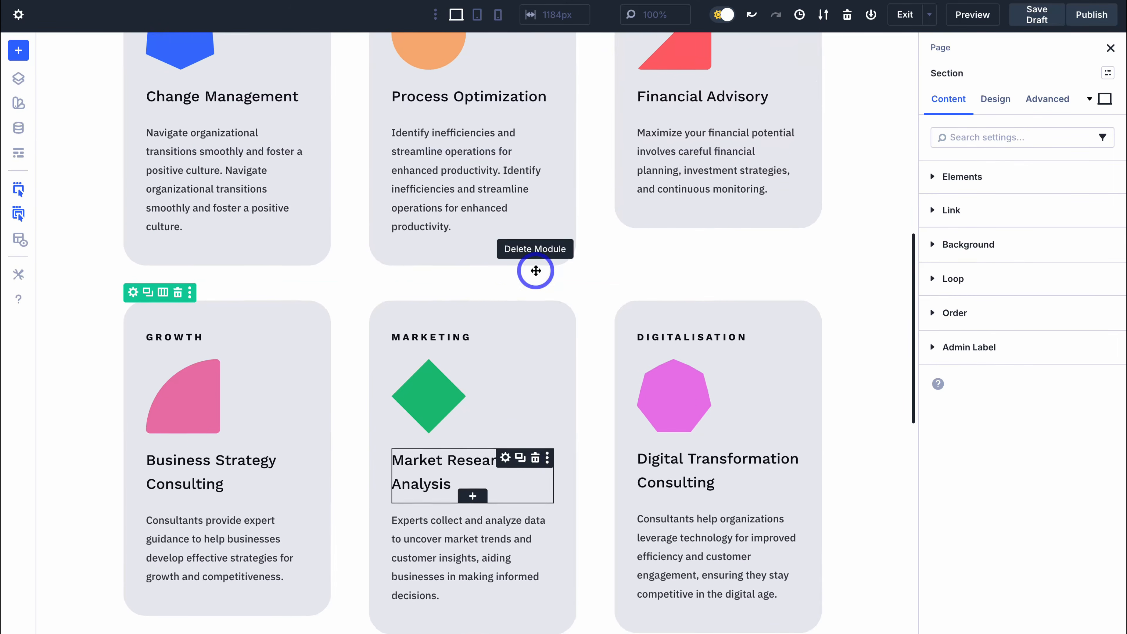
{"action": "left_click", "coordinate": [493, 261]}
{"action": "scroll", "coordinate": [493, 262], "scroll_direction": "up", "scroll_amount": 5}
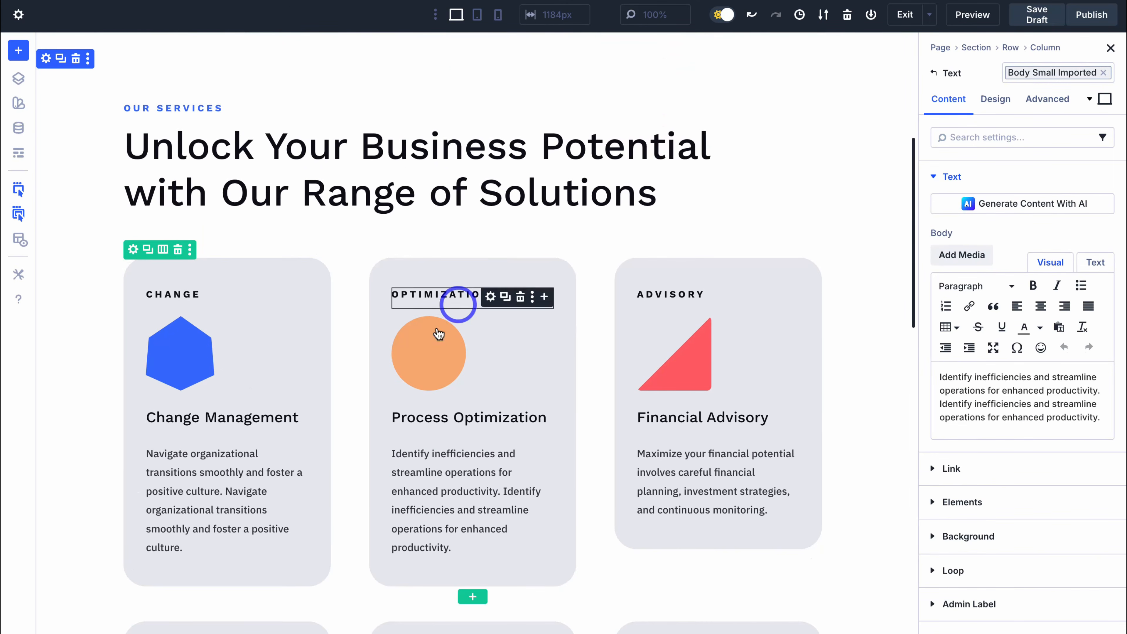
{"action": "left_click", "coordinate": [433, 336]}
{"action": "left_click", "coordinate": [373, 201]}
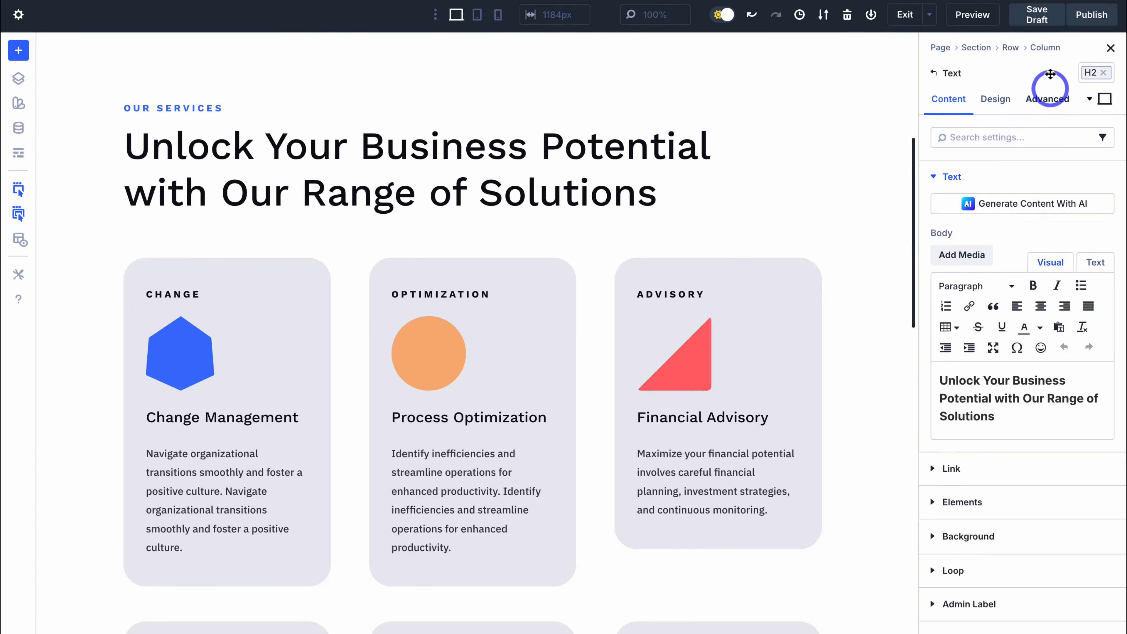
Exit the page builder and open the Default Website Template's Global Header for editing in the Divi Theme Builder
{"action": "left_click", "coordinate": [901, 17]}
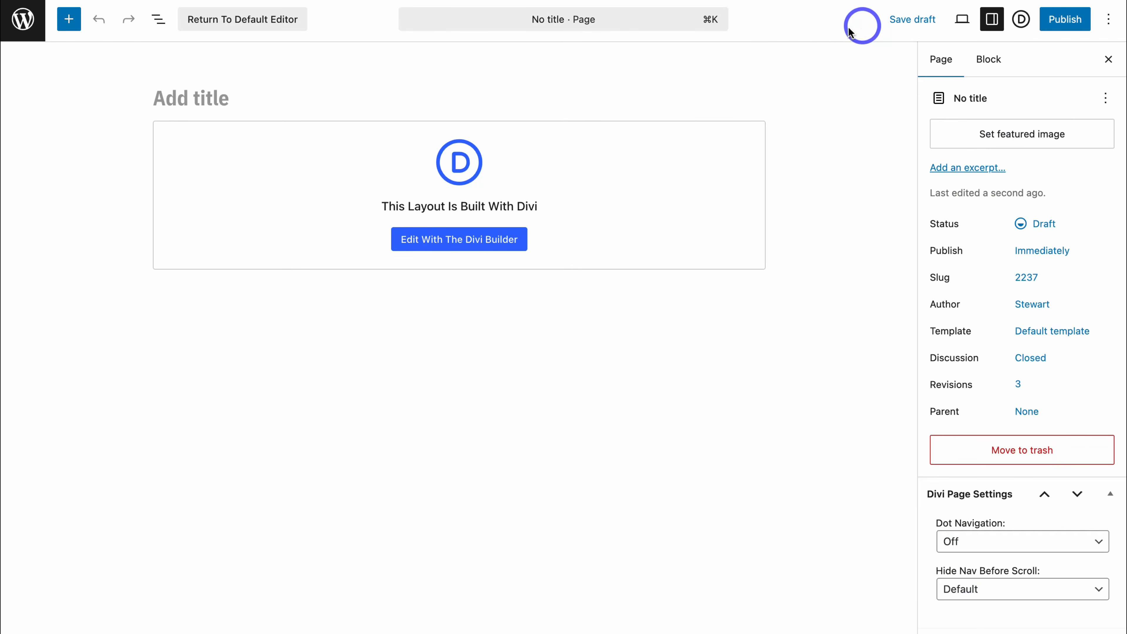
{"action": "left_click", "coordinate": [20, 22]}
{"action": "left_click", "coordinate": [20, 398]}
{"action": "left_click", "coordinate": [92, 437]}
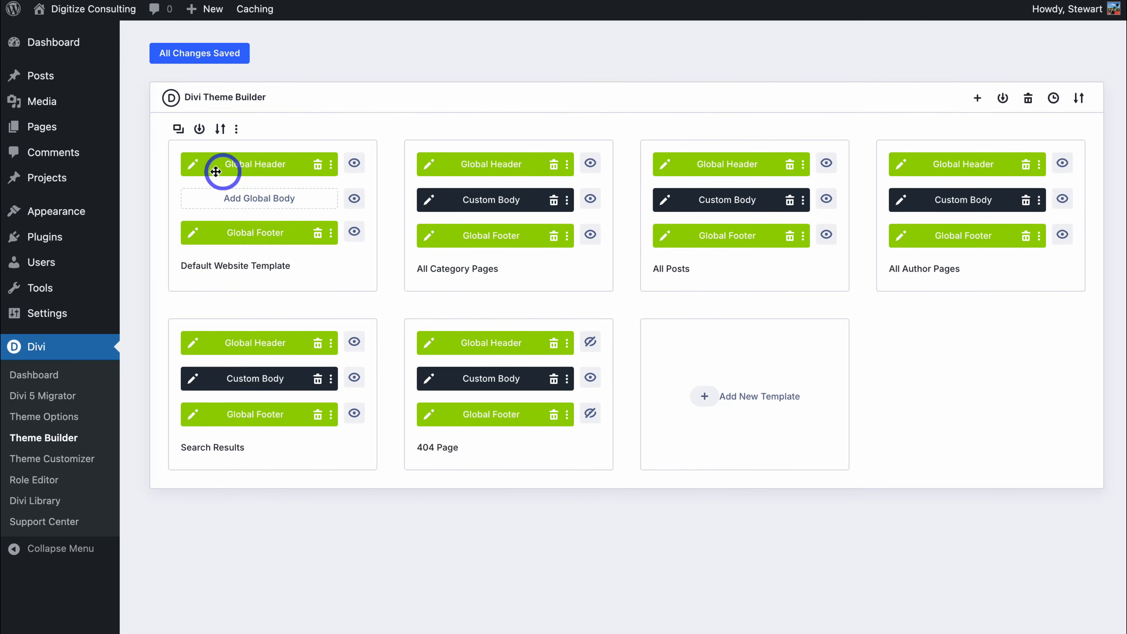
{"action": "left_click", "coordinate": [192, 168]}
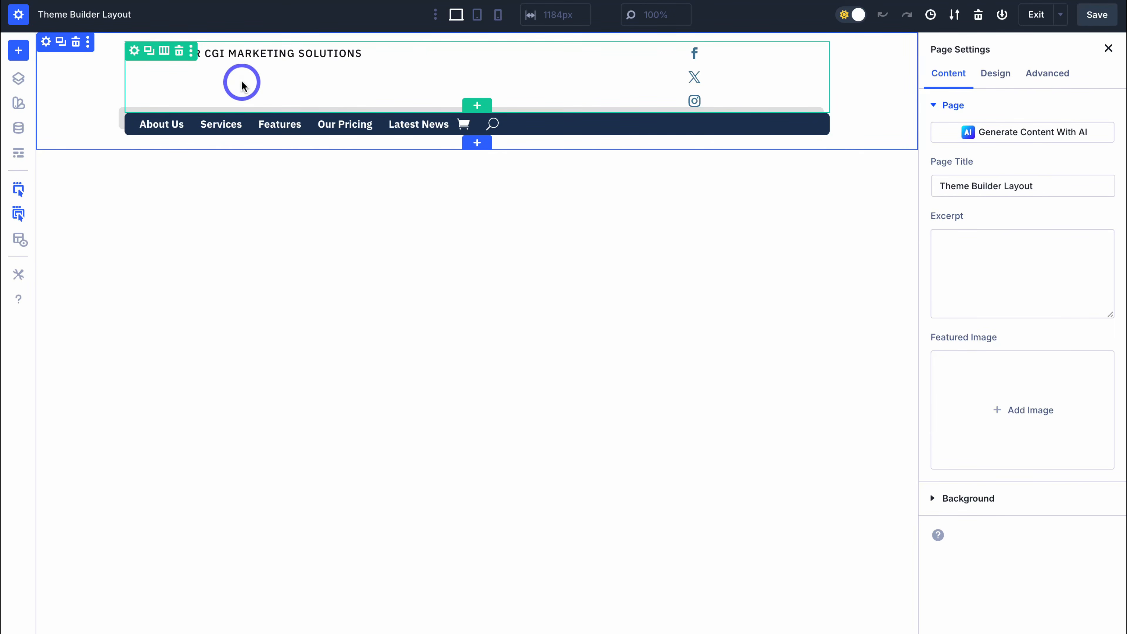
Open the settings of the heading in the header's upper row and select its full heading text
{"action": "left_click", "coordinate": [242, 82]}
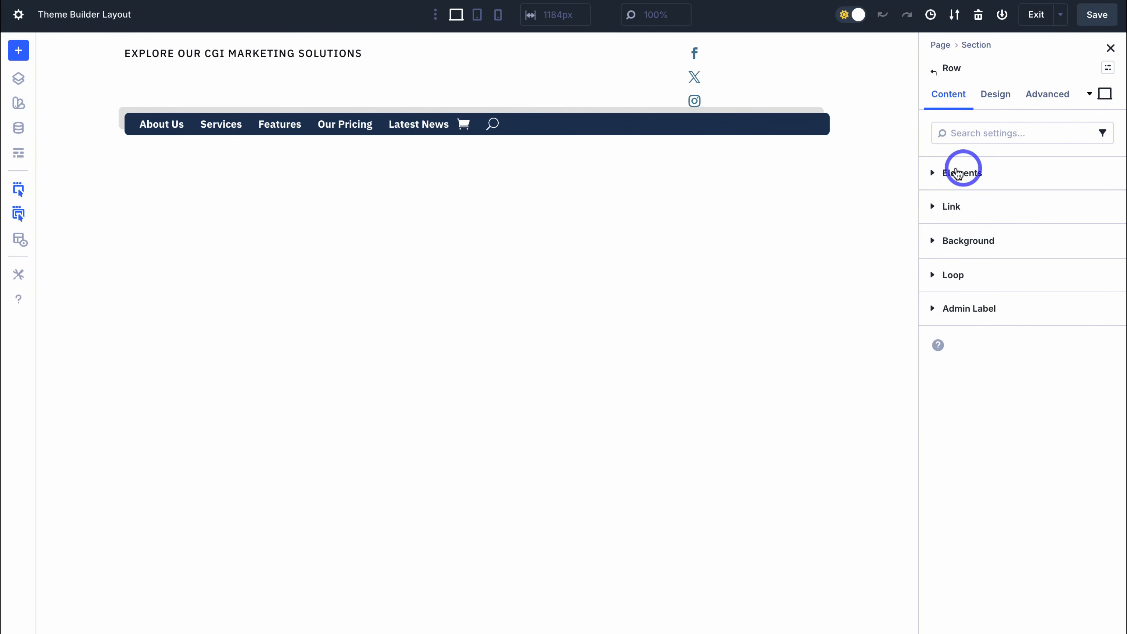
{"action": "left_click", "coordinate": [941, 174]}
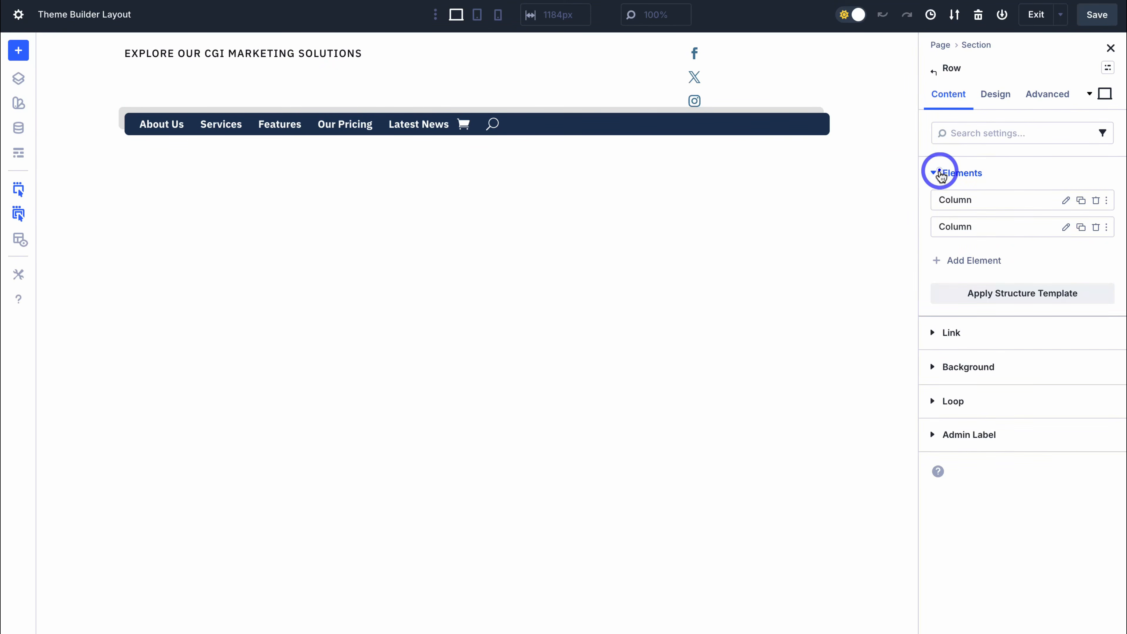
{"action": "left_click", "coordinate": [1066, 199]}
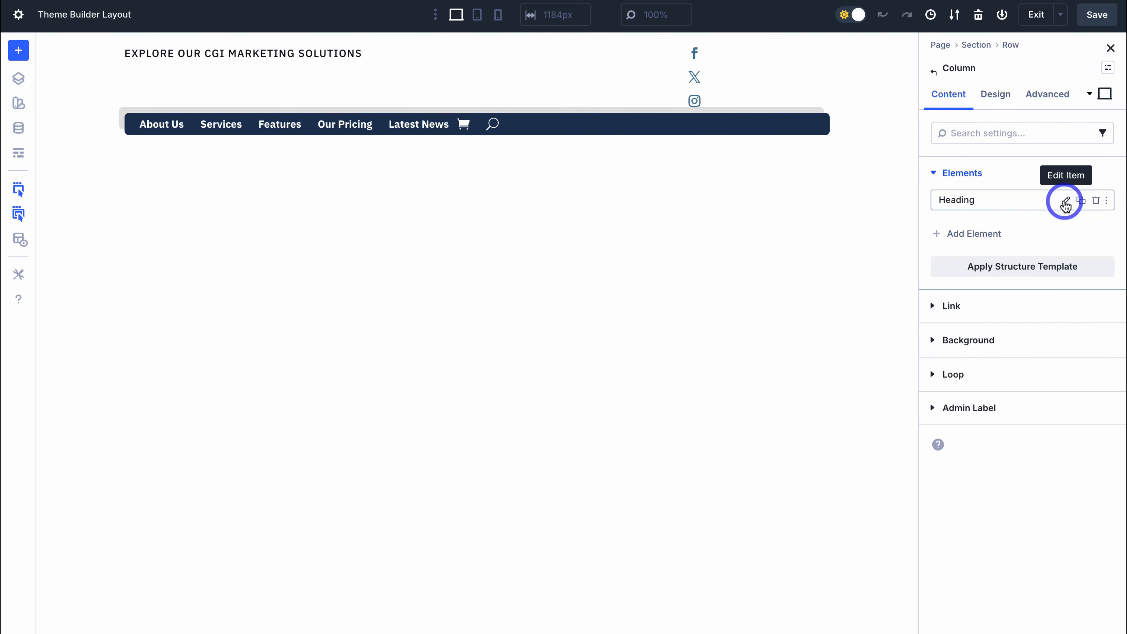
{"action": "left_click", "coordinate": [1066, 199]}
{"action": "left_click", "coordinate": [1092, 255]}
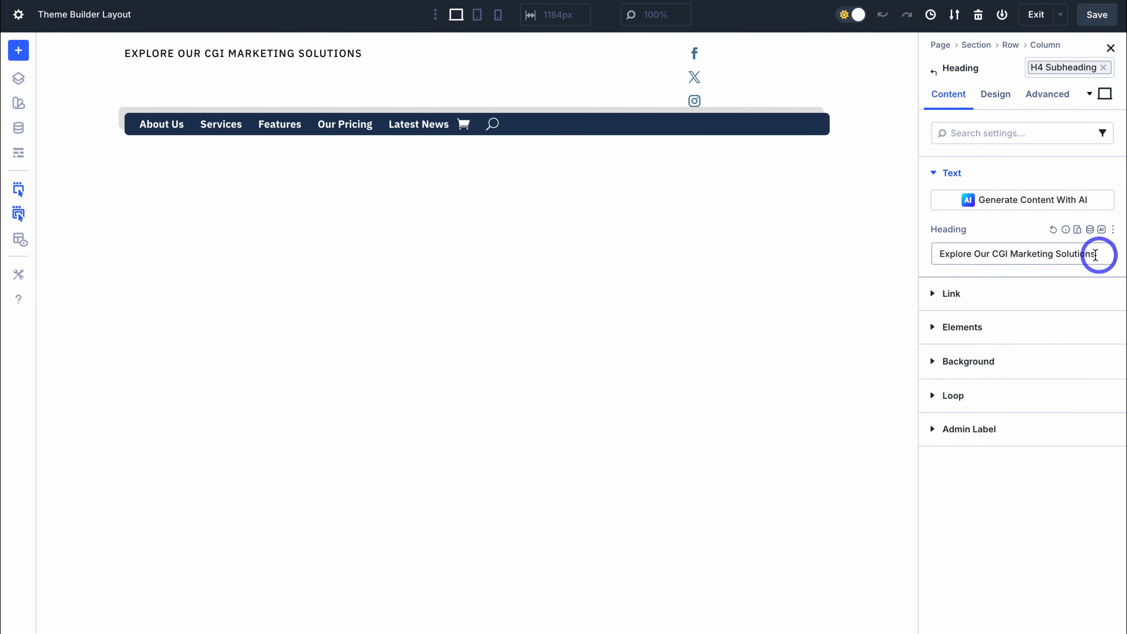
{"action": "left_click_drag", "start_coordinate": [1097, 254], "coordinate": [918, 254]}
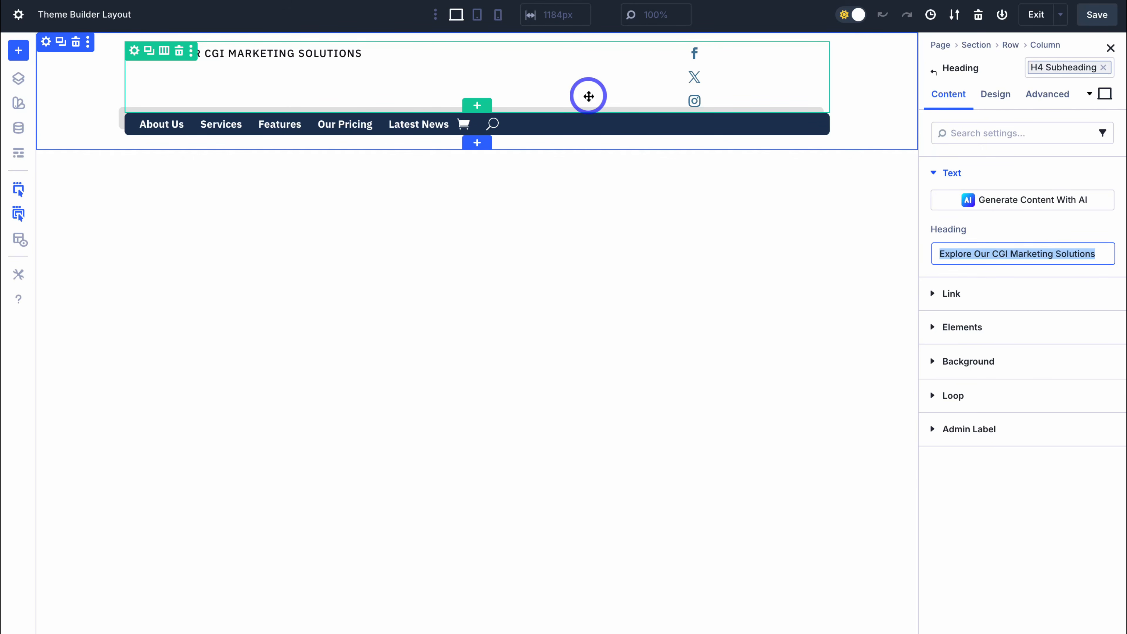
Switch the global header layout to wireframe view
{"action": "left_click", "coordinate": [18, 152]}
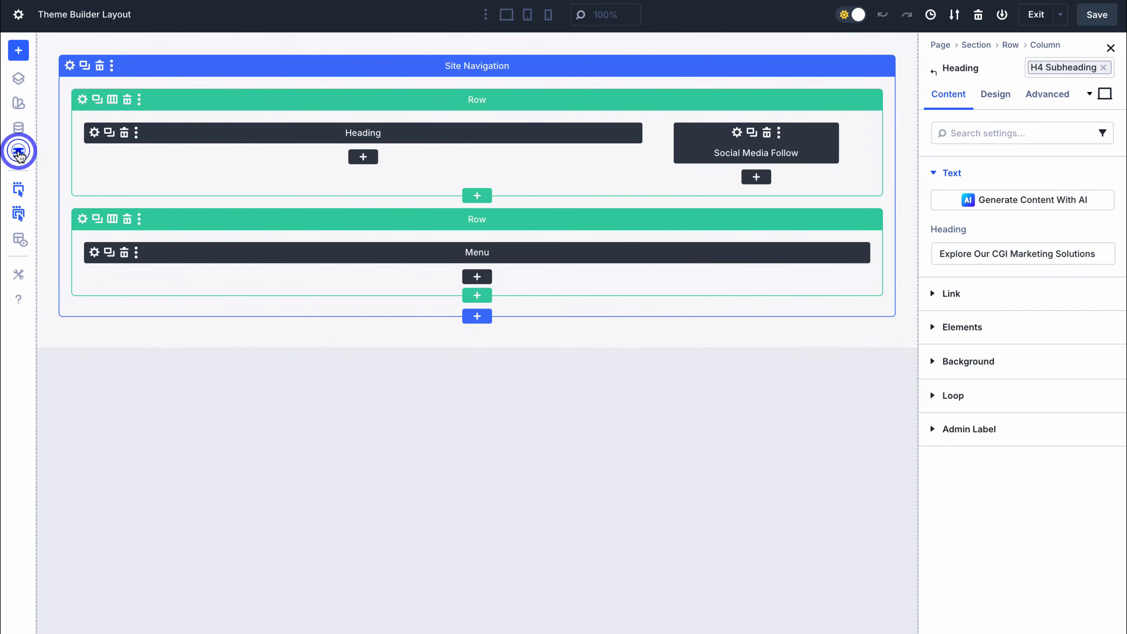